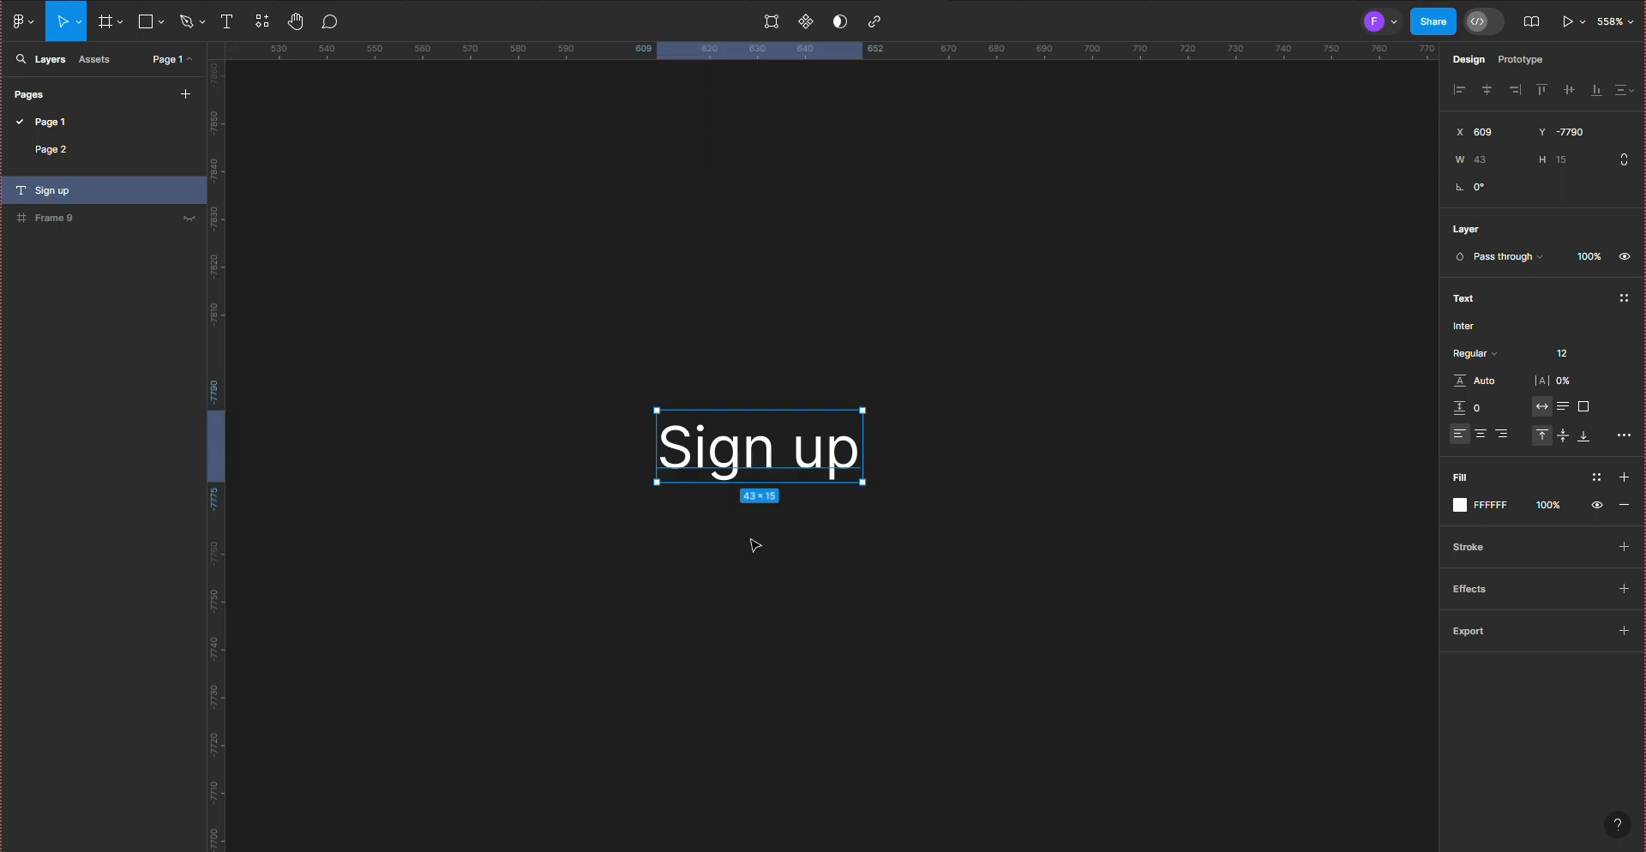
Step: Wrap the Sign up text in an auto layout frame and give the frame a dark green 043206 fill
key(shift+a)
drag(625, 361, 610, 309)
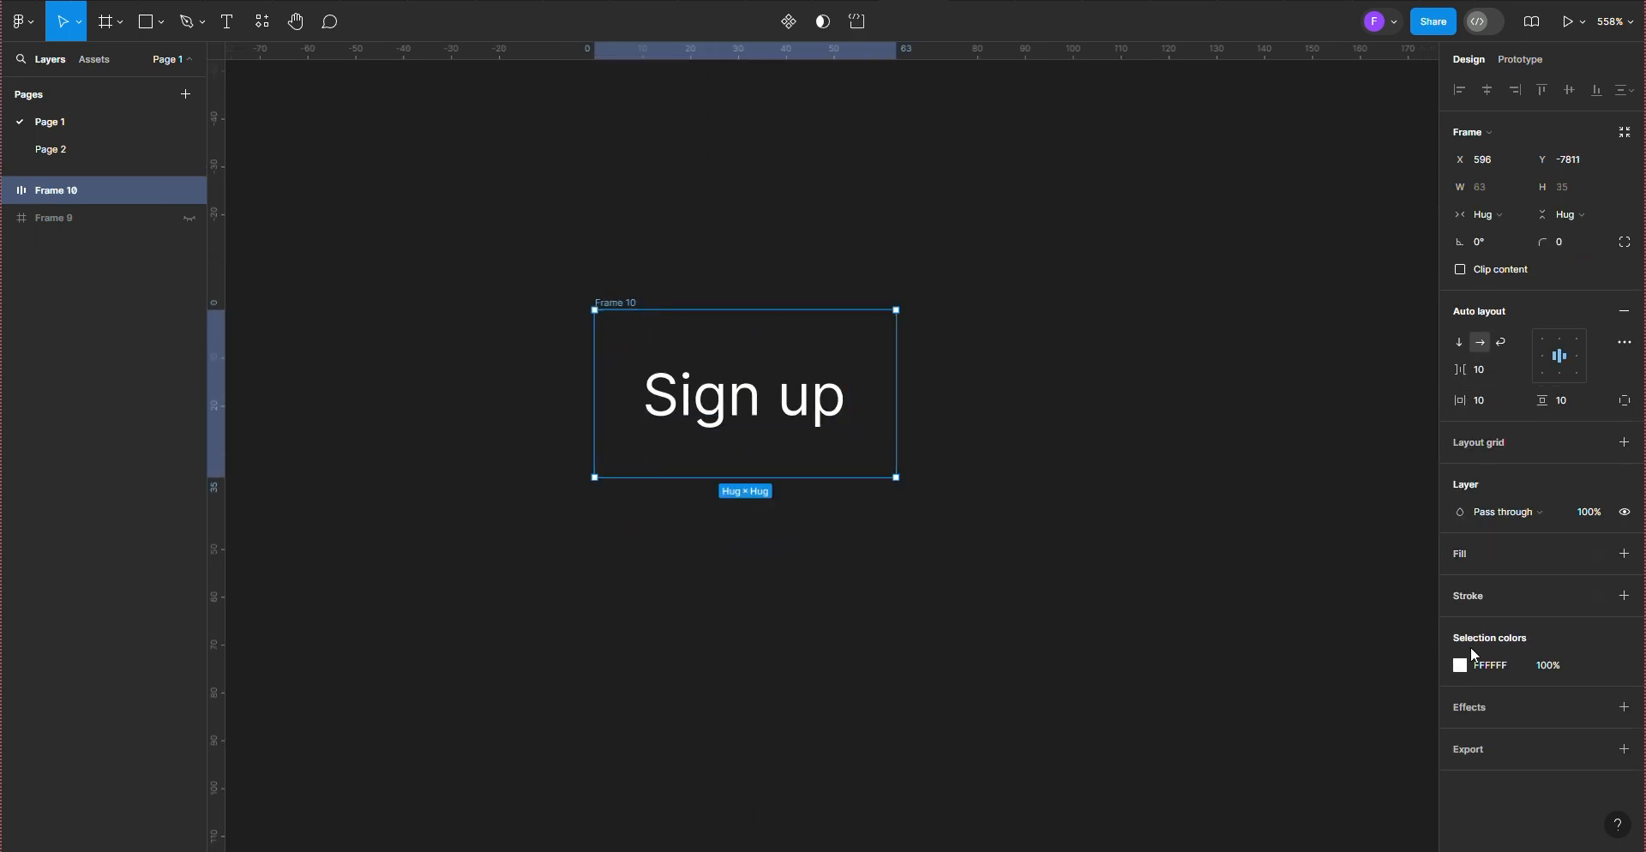
click(1458, 555)
click(1460, 581)
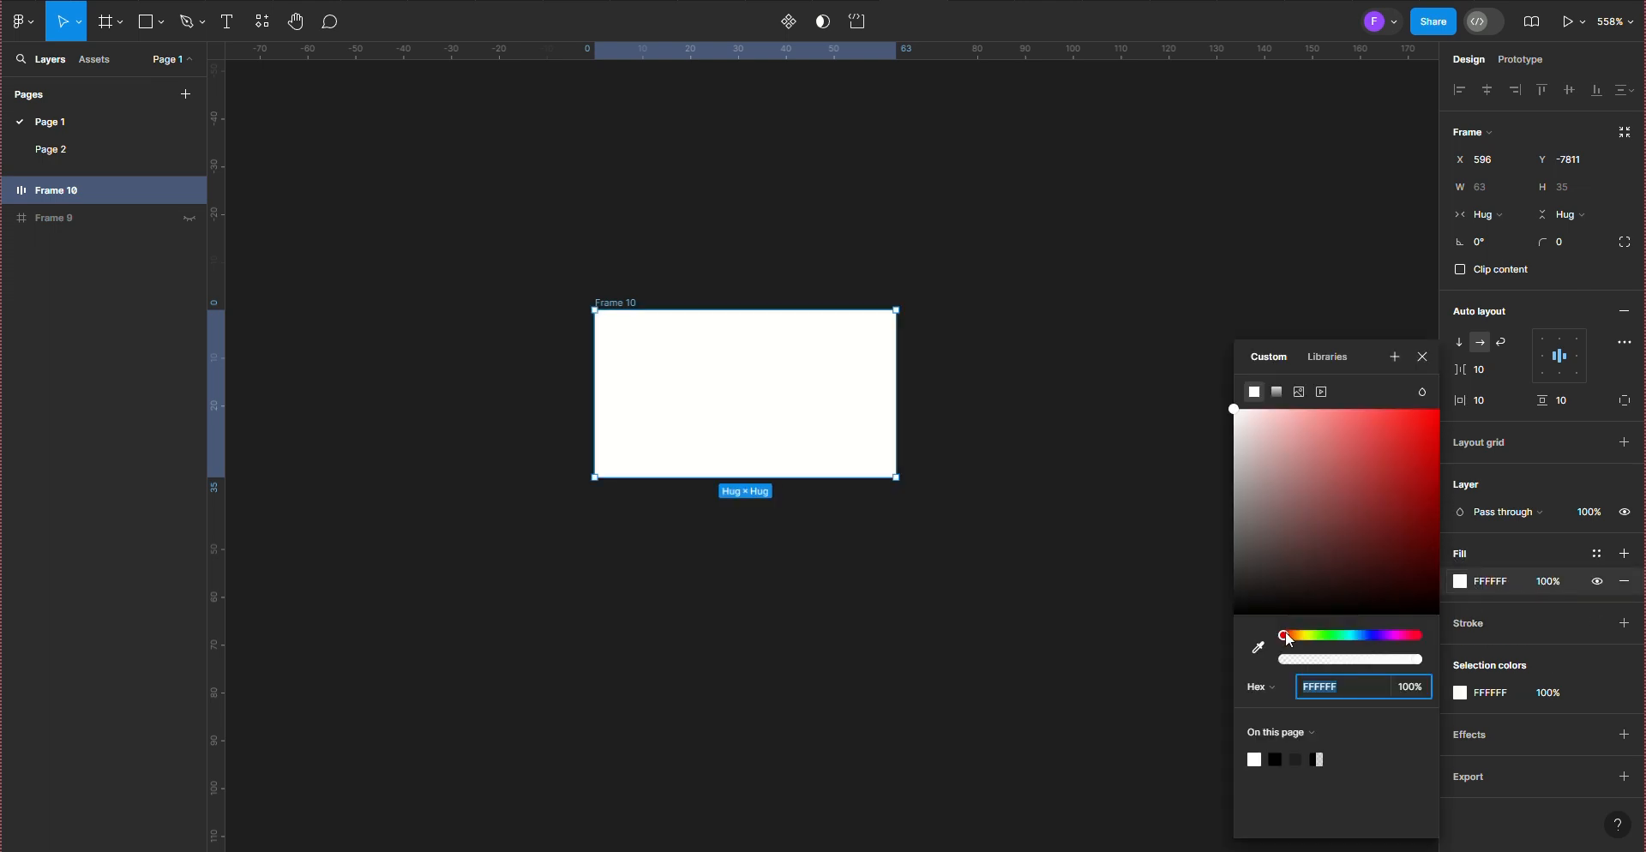
drag(1283, 635, 1329, 631)
drag(1404, 553, 1424, 575)
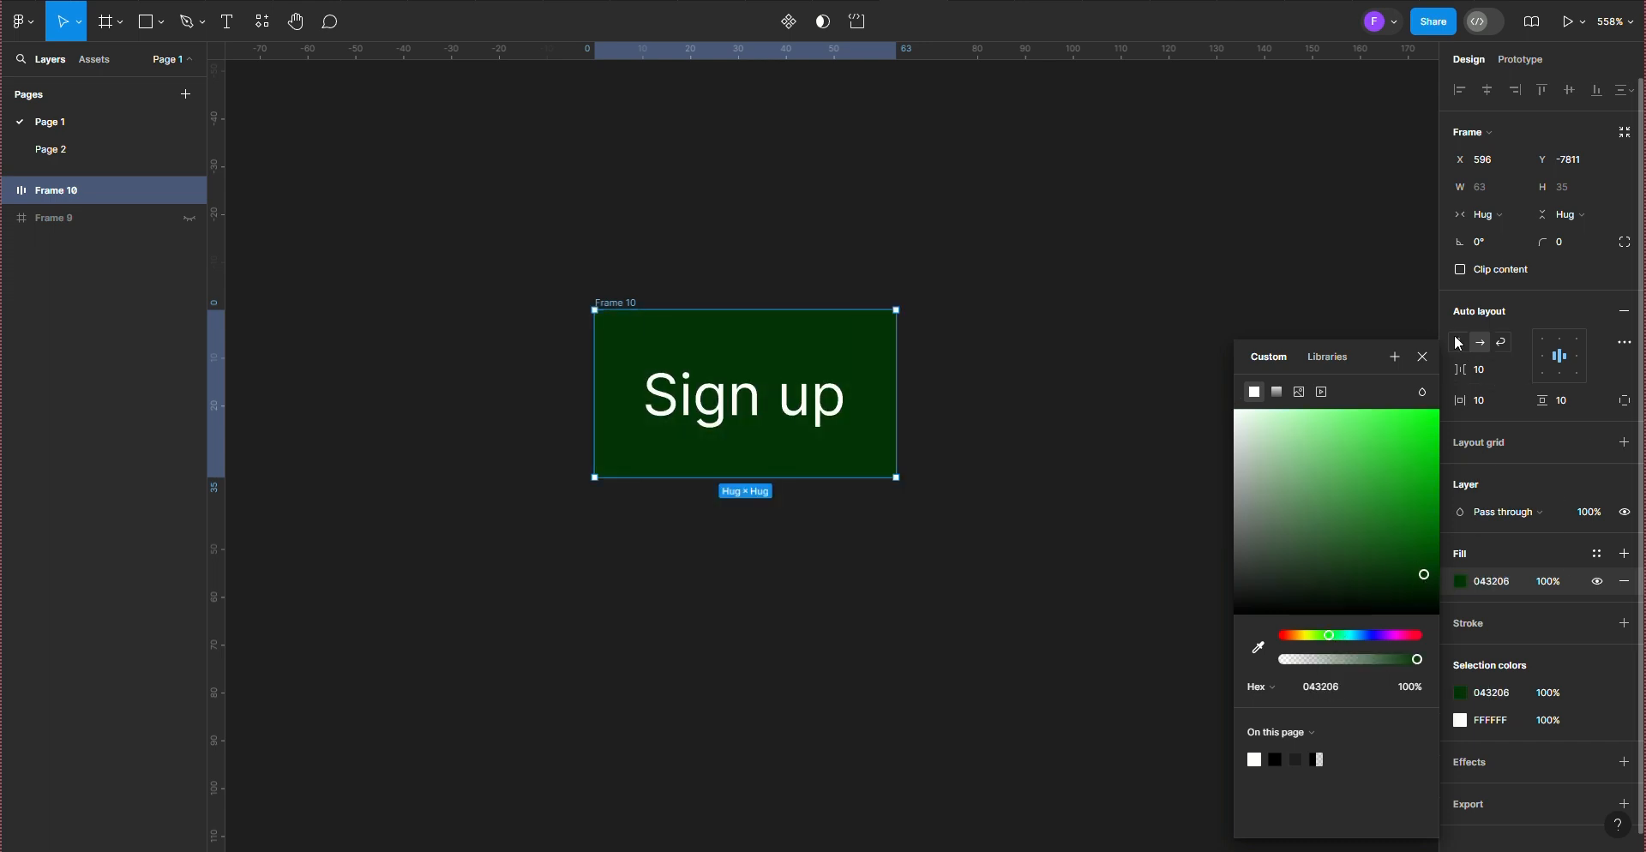
Step: Set the button frame's horizontal padding to 44 and its corner radius to 20
drag(1461, 406, 1519, 401)
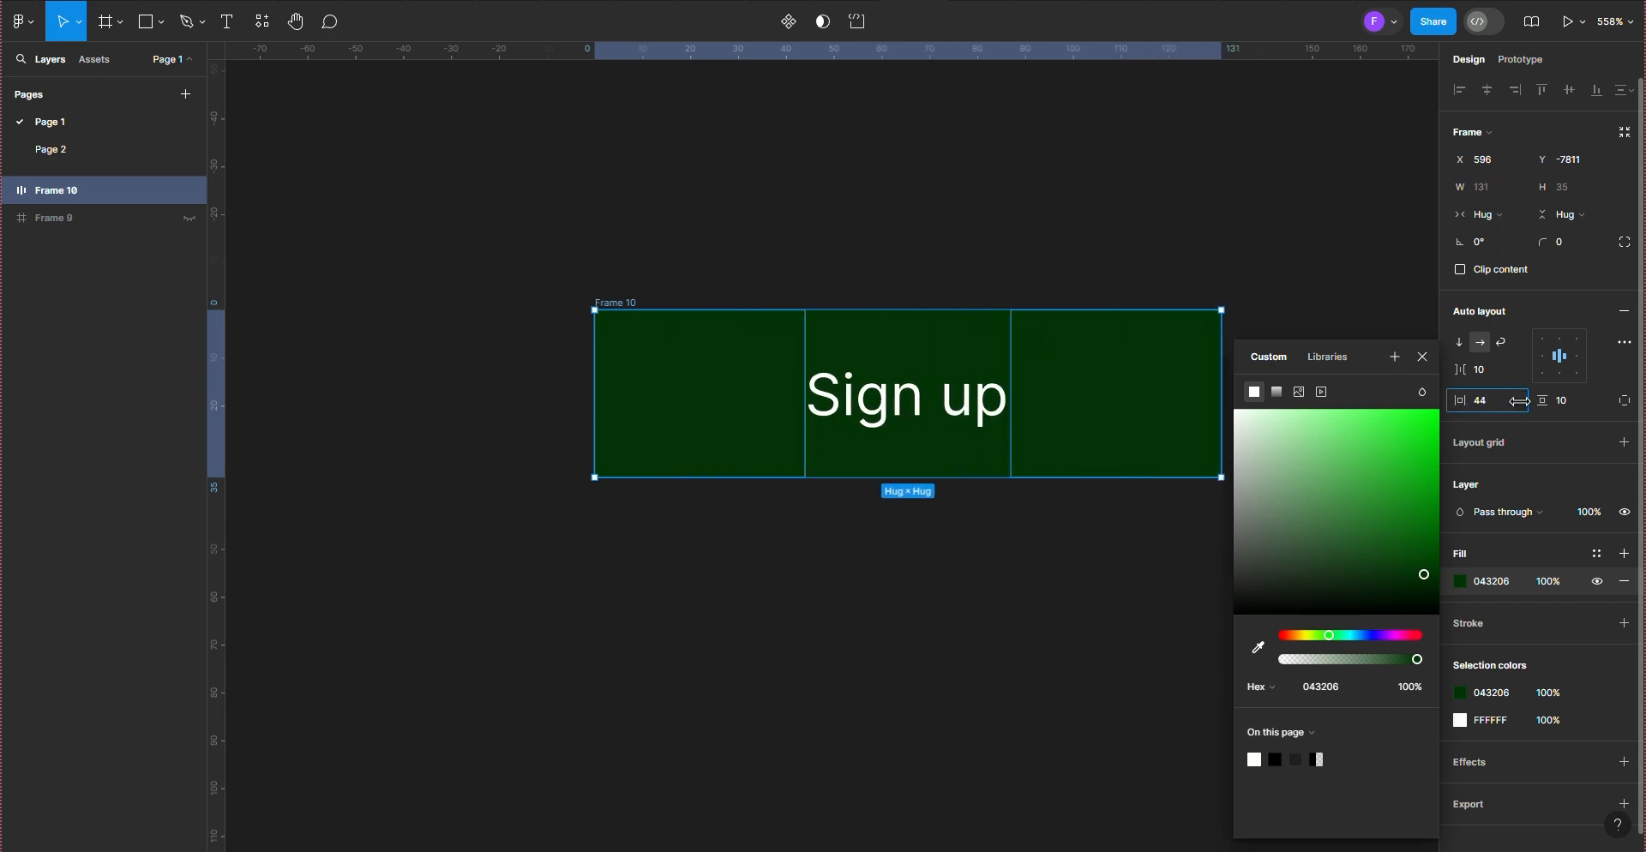
click(646, 290)
drag(616, 302, 591, 289)
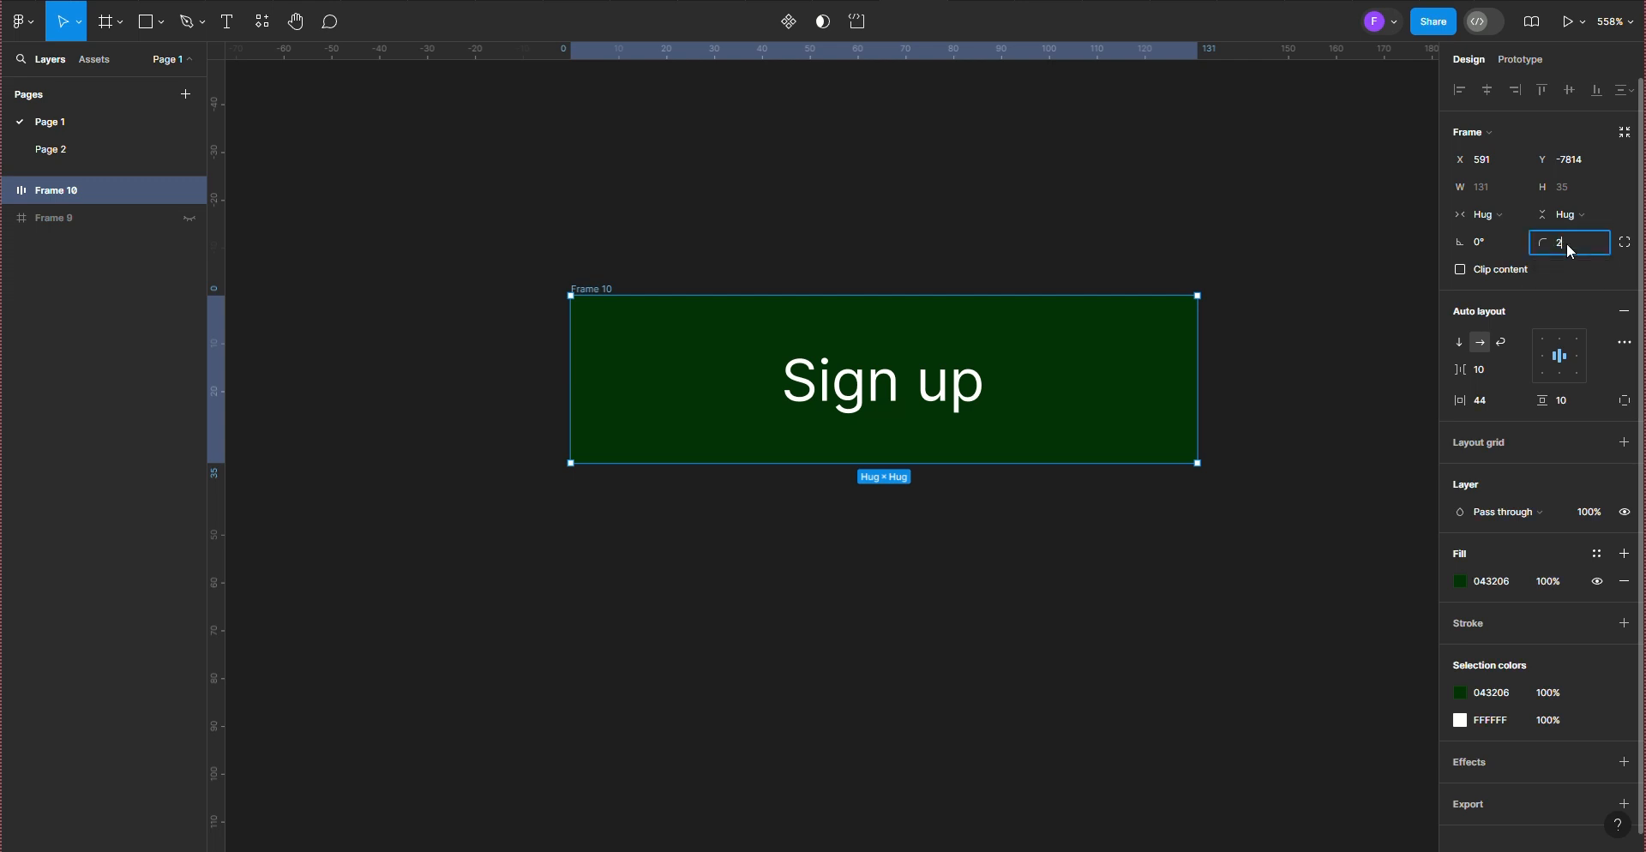
click(682, 562)
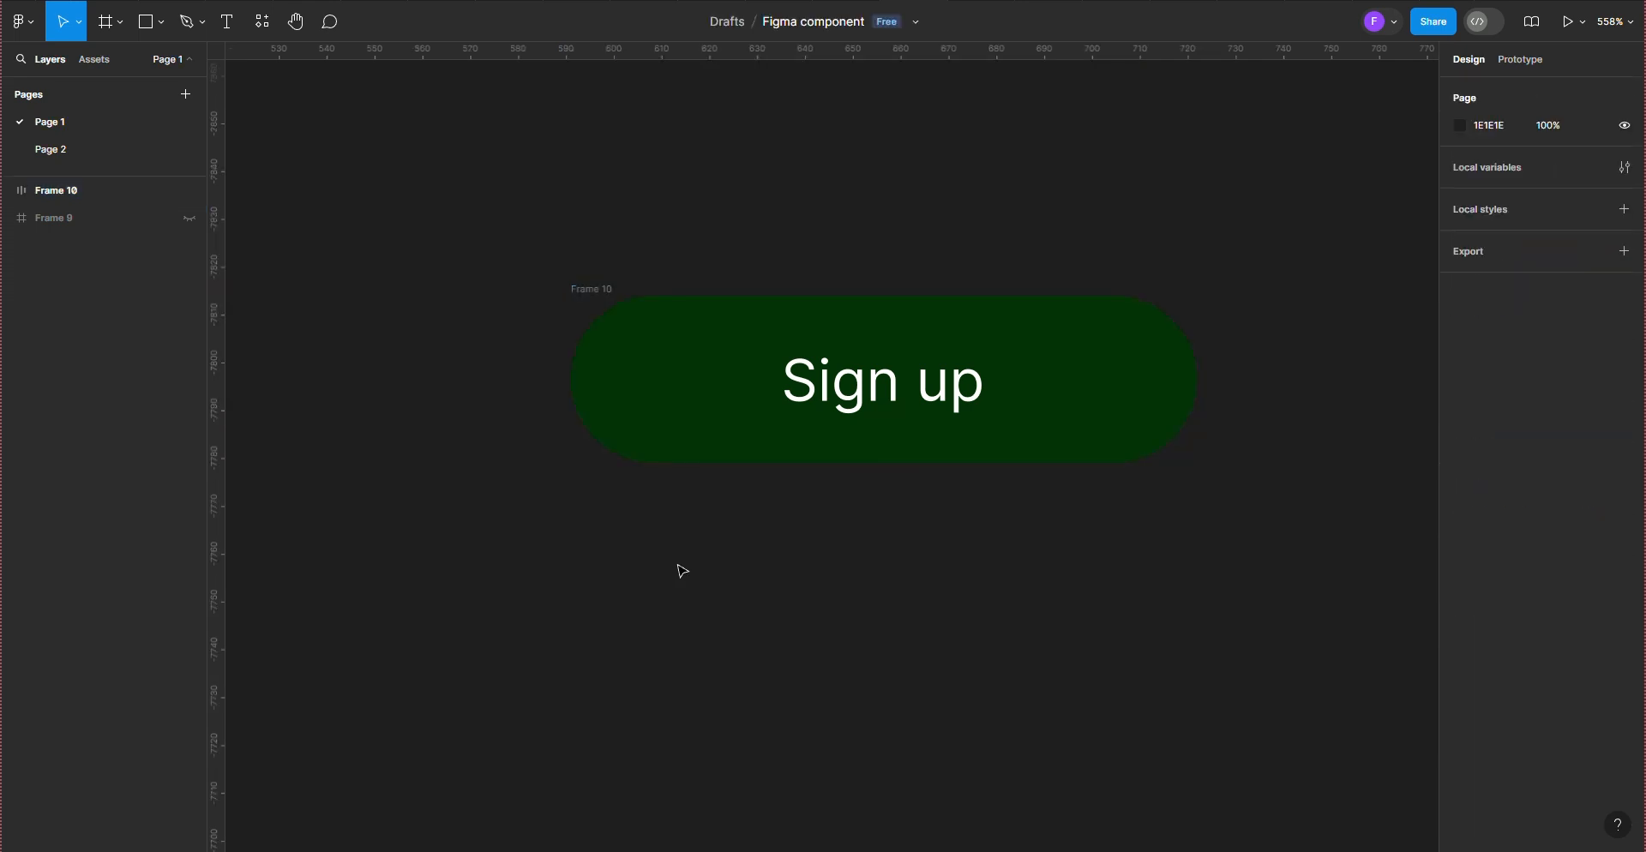
Step: Convert the green Sign up button frame into a component and place an instance of it directly below
click(604, 290)
scroll(876, 420, up, 3)
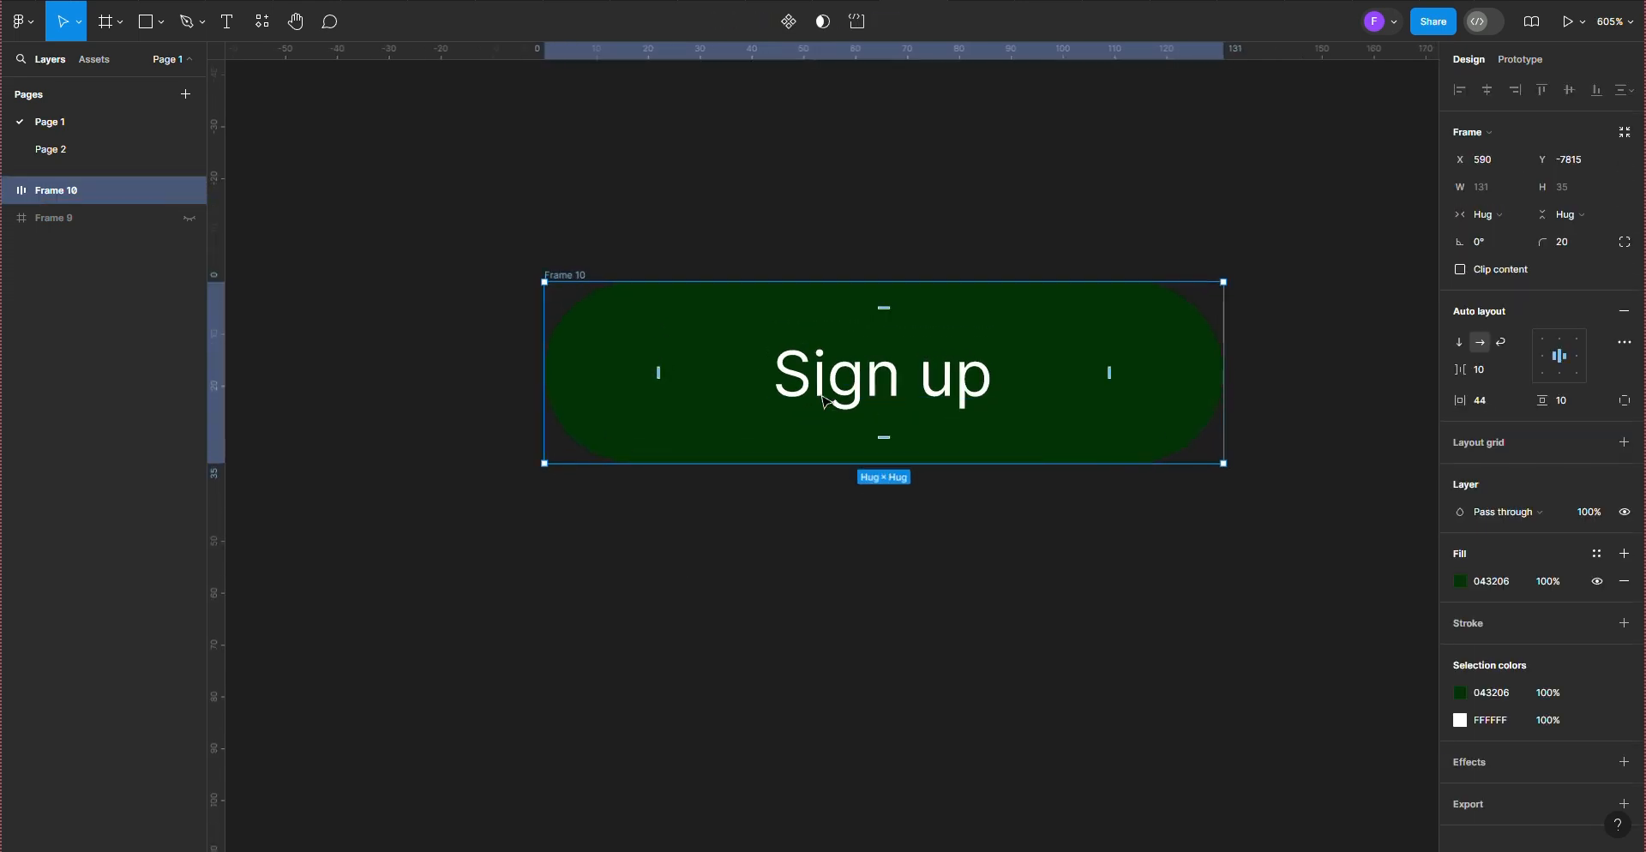
click(1328, 375)
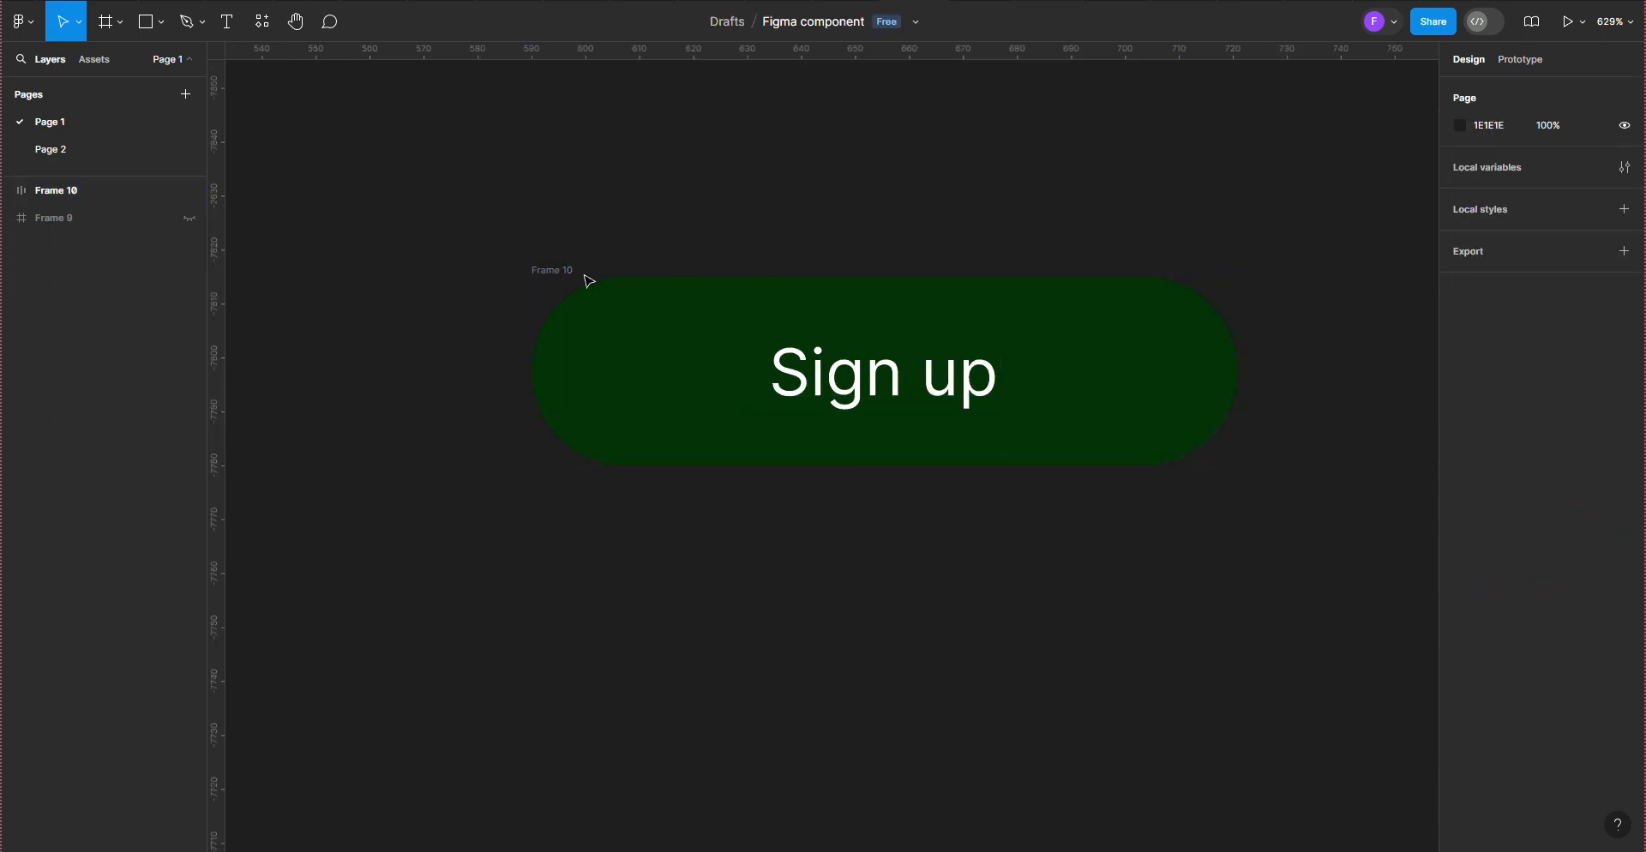
click(533, 270)
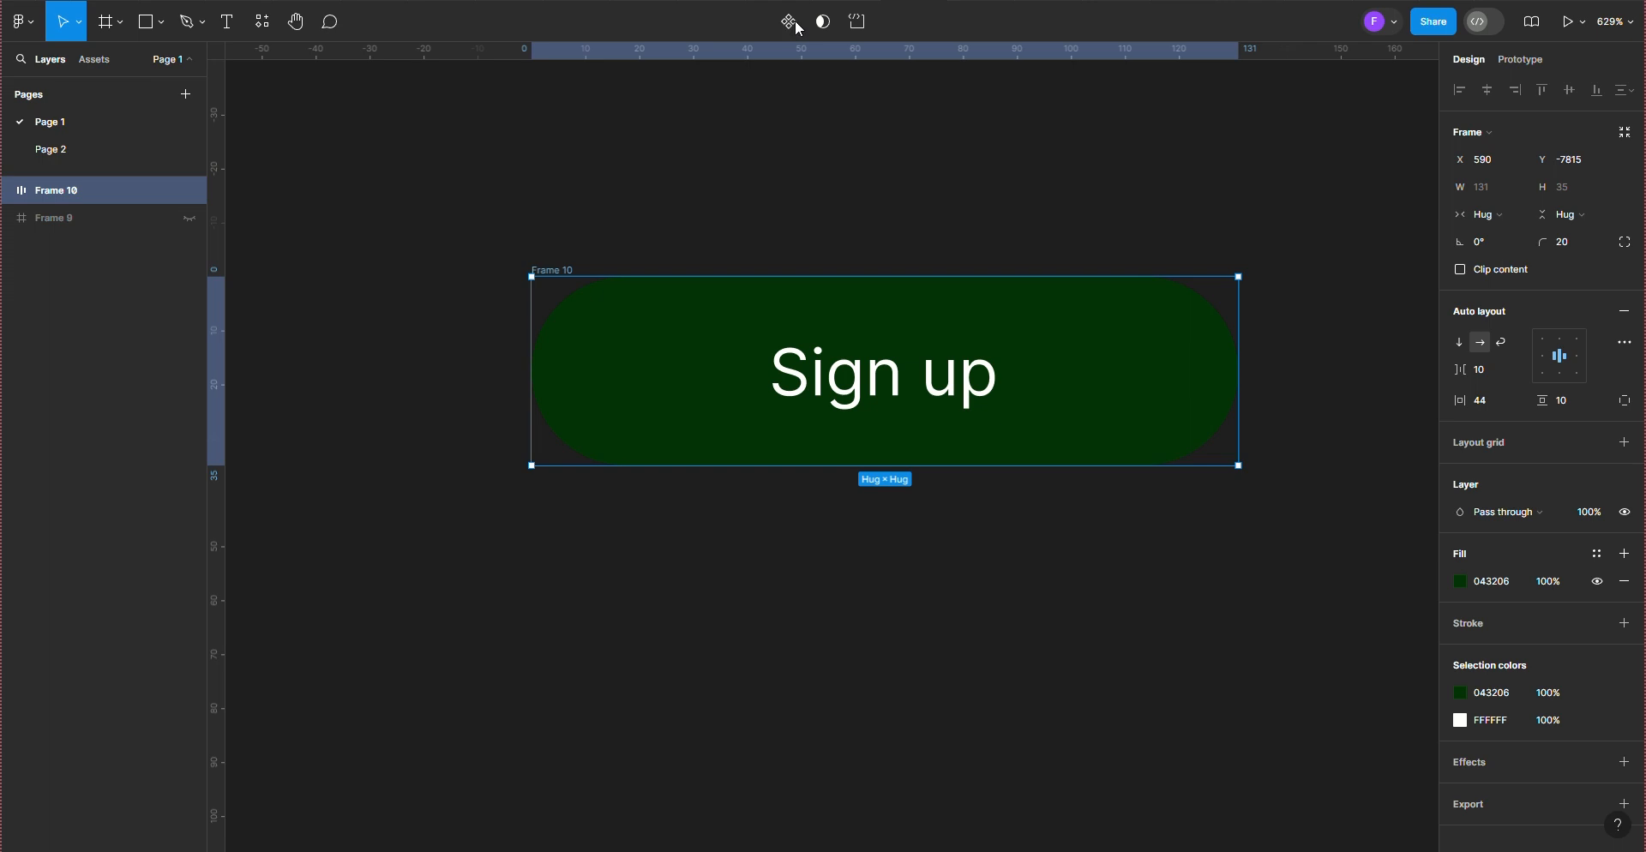
right_click(763, 372)
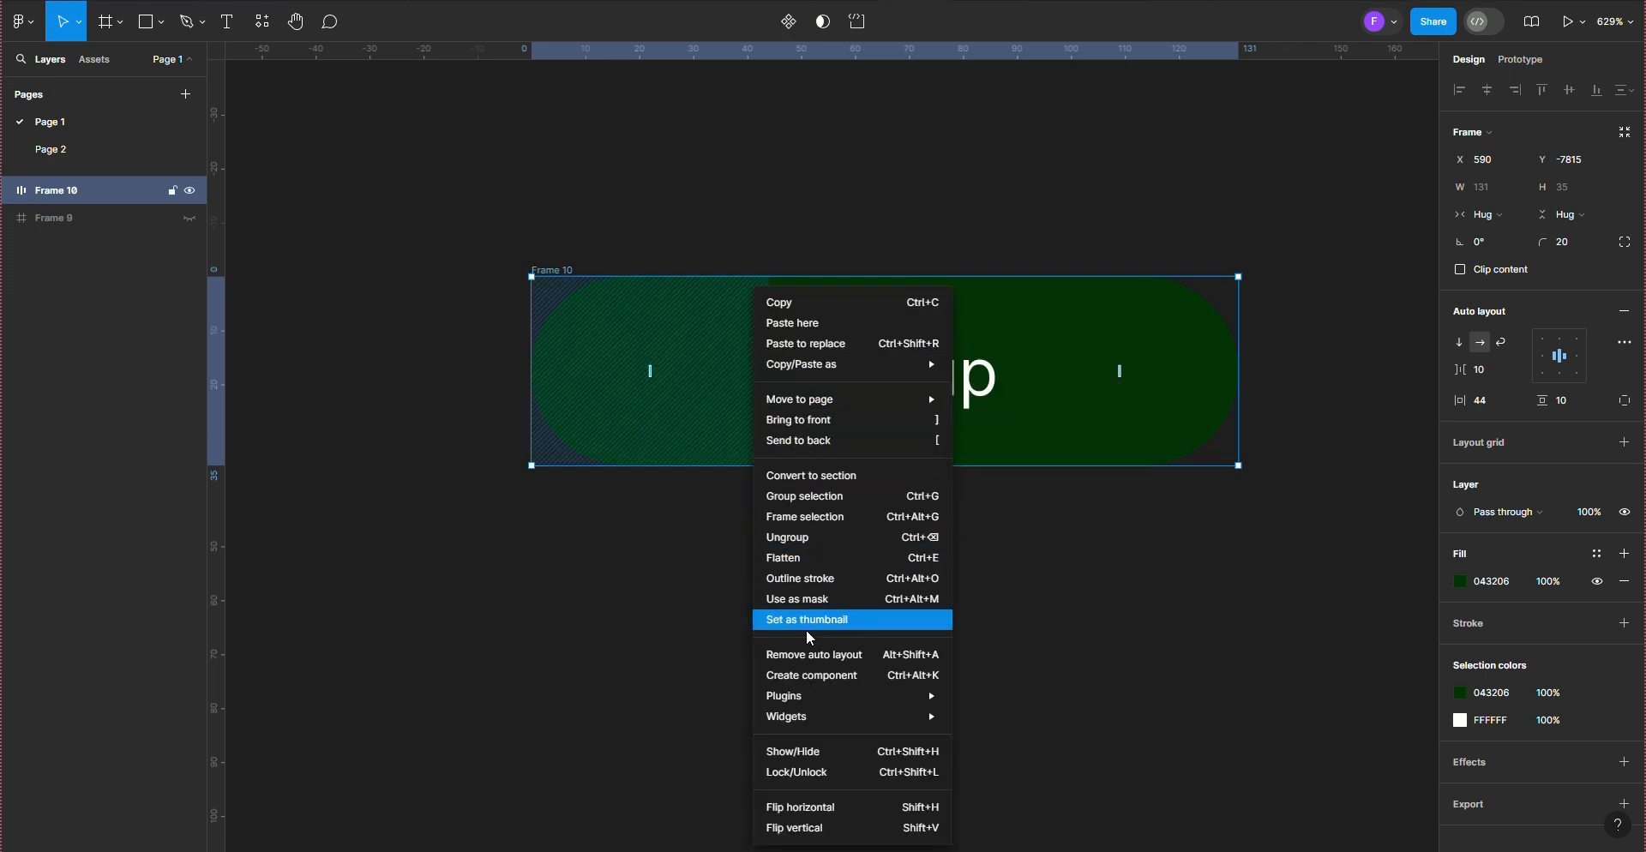
click(811, 677)
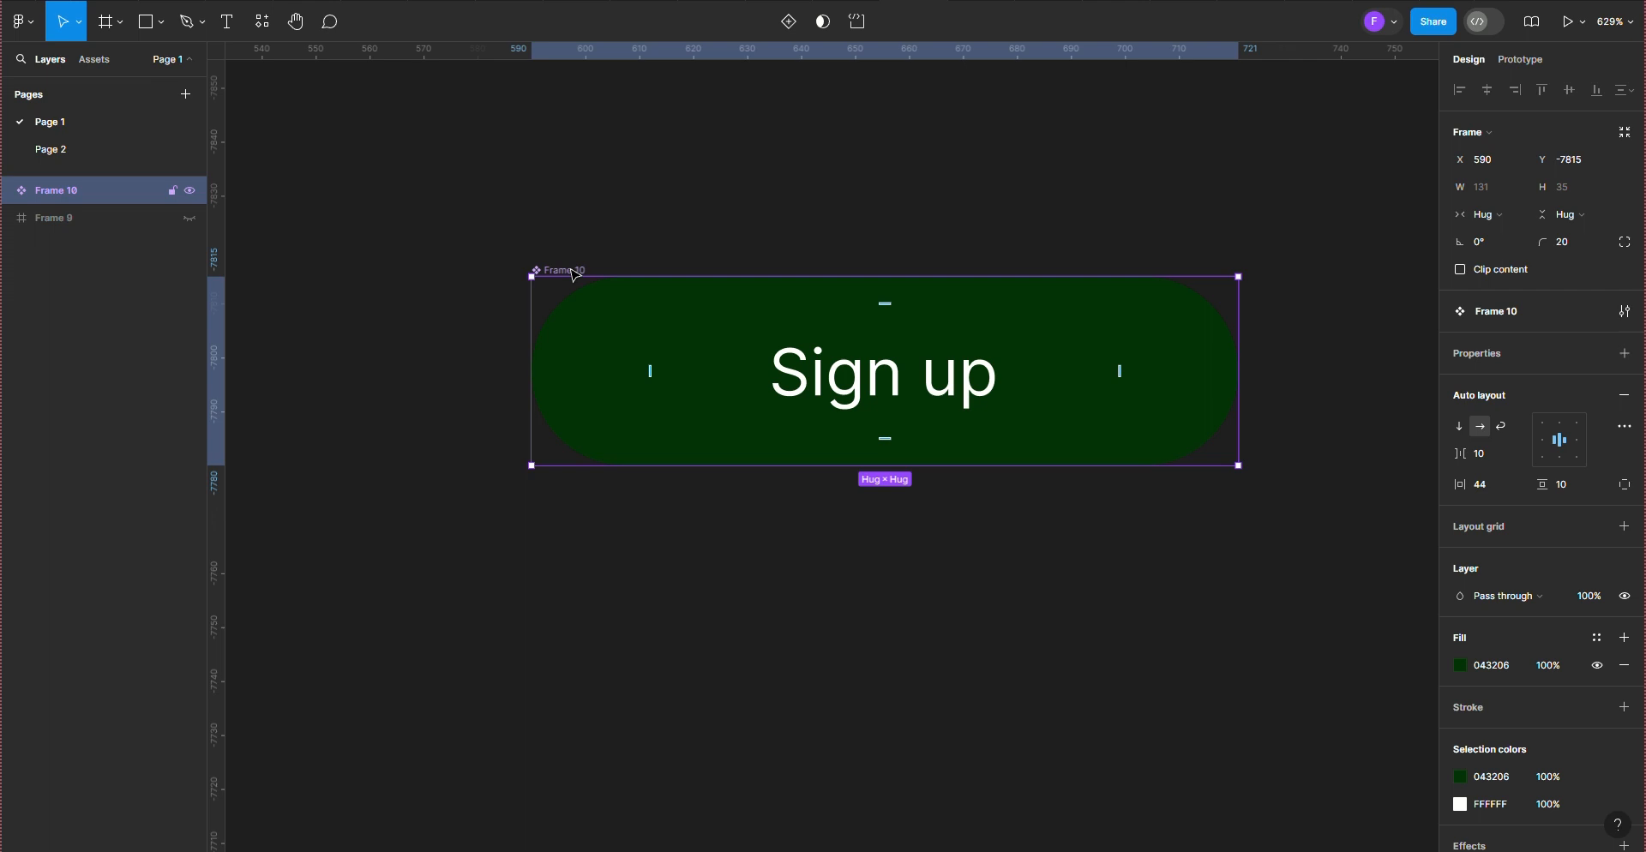
drag(575, 274, 584, 469)
drag(649, 557, 653, 553)
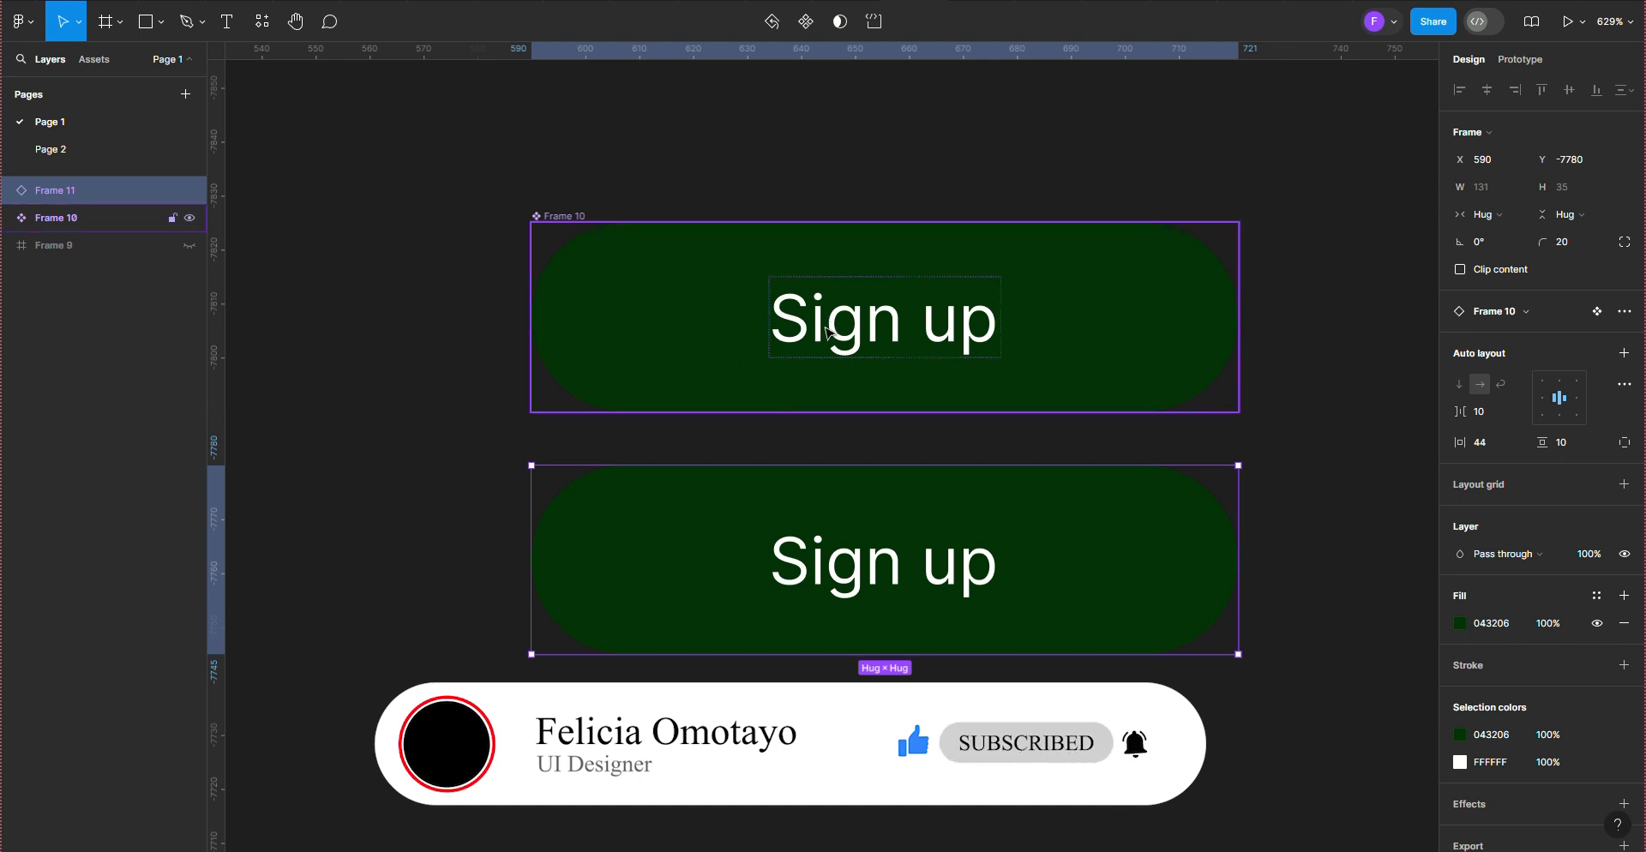
Step: Replace the main component's label text with "Get Started"
click(957, 332)
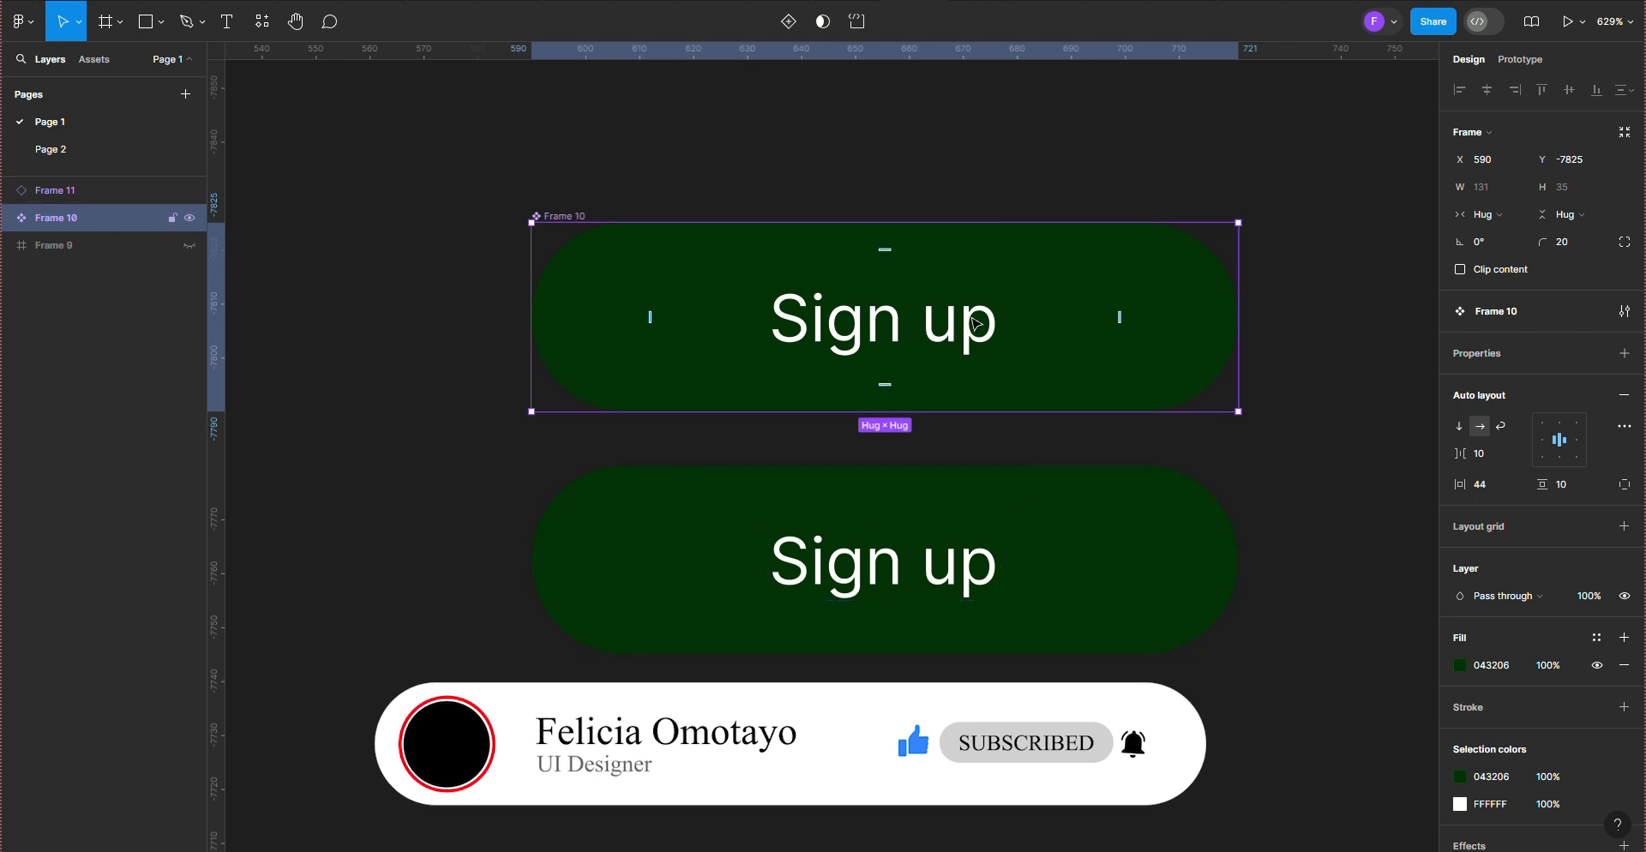
double_click(975, 324)
key(Return)
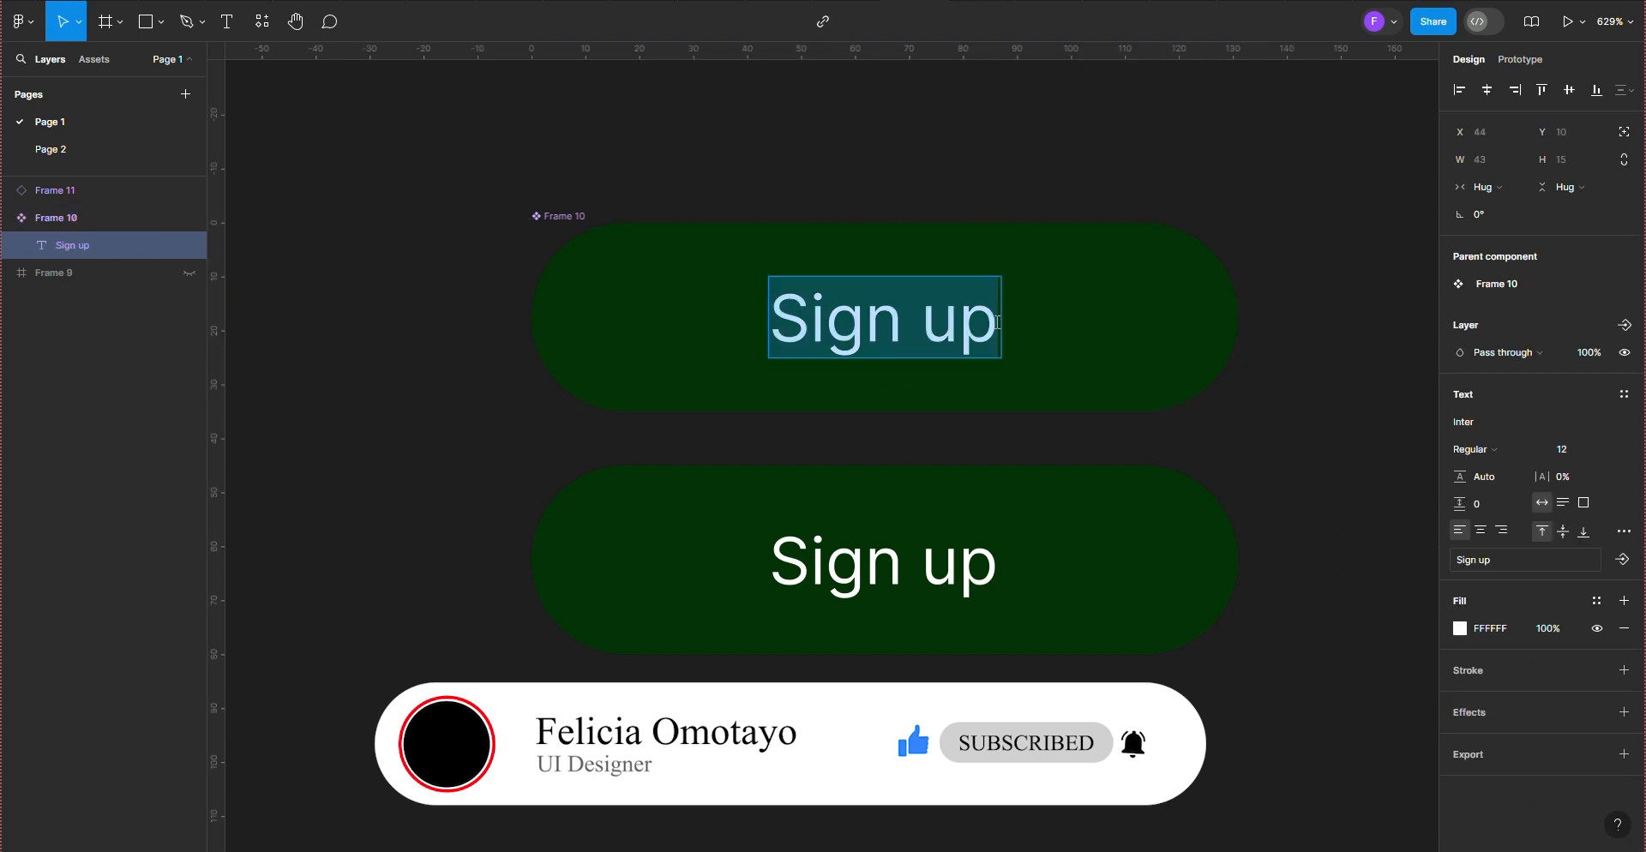
click(997, 322)
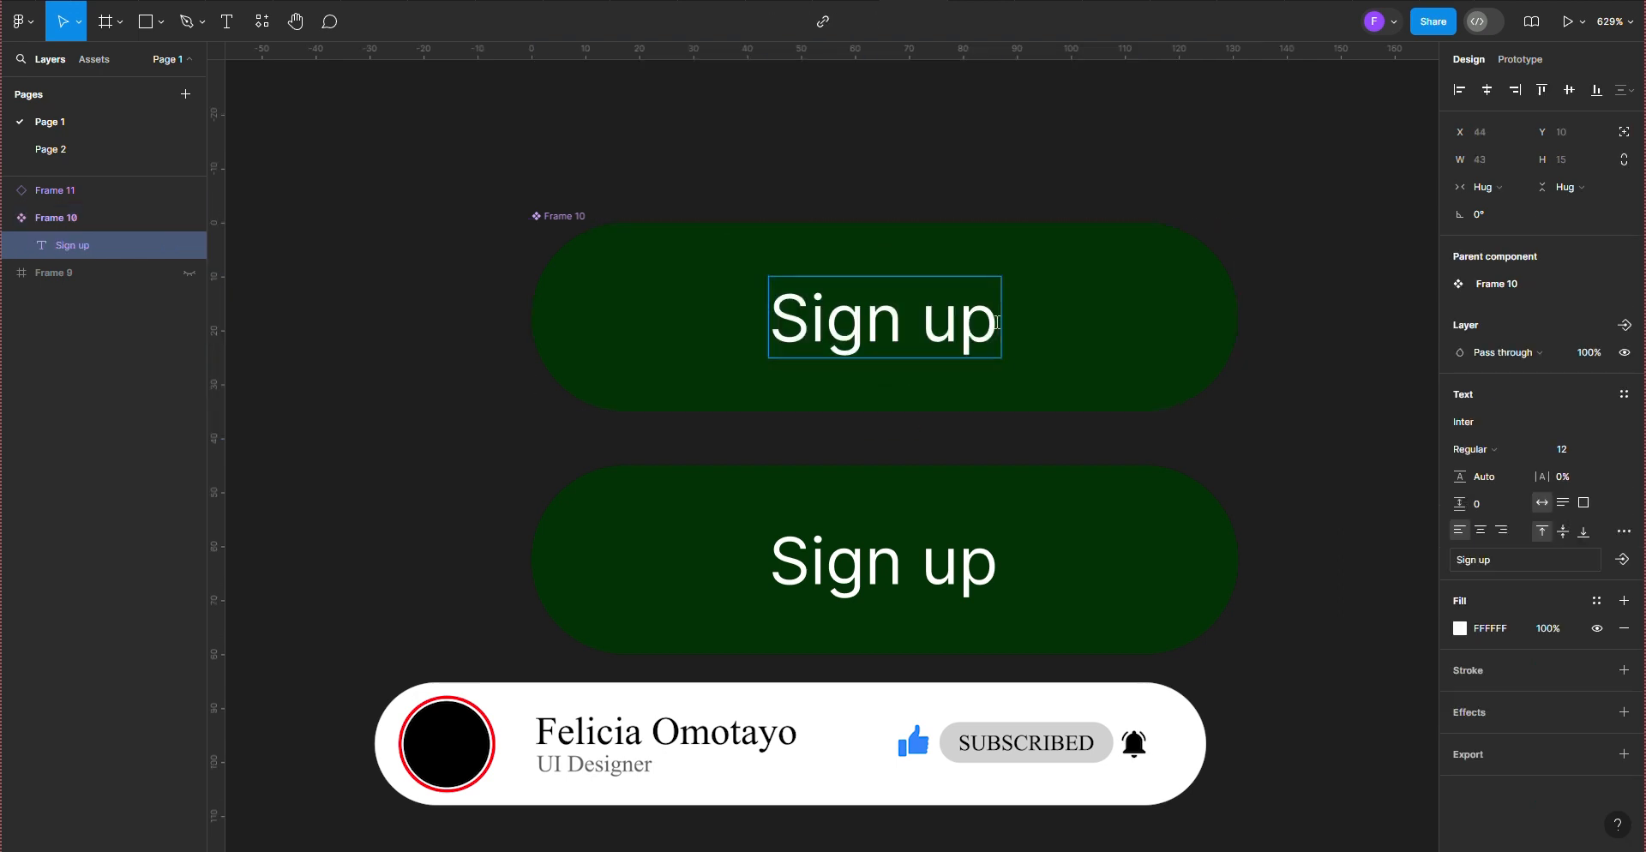
key(BackSpace)
key(BackSpace)
key(BackSpace)
key(BackSpace)
key(BackSpace)
key(BackSpace)
key(BackSpace)
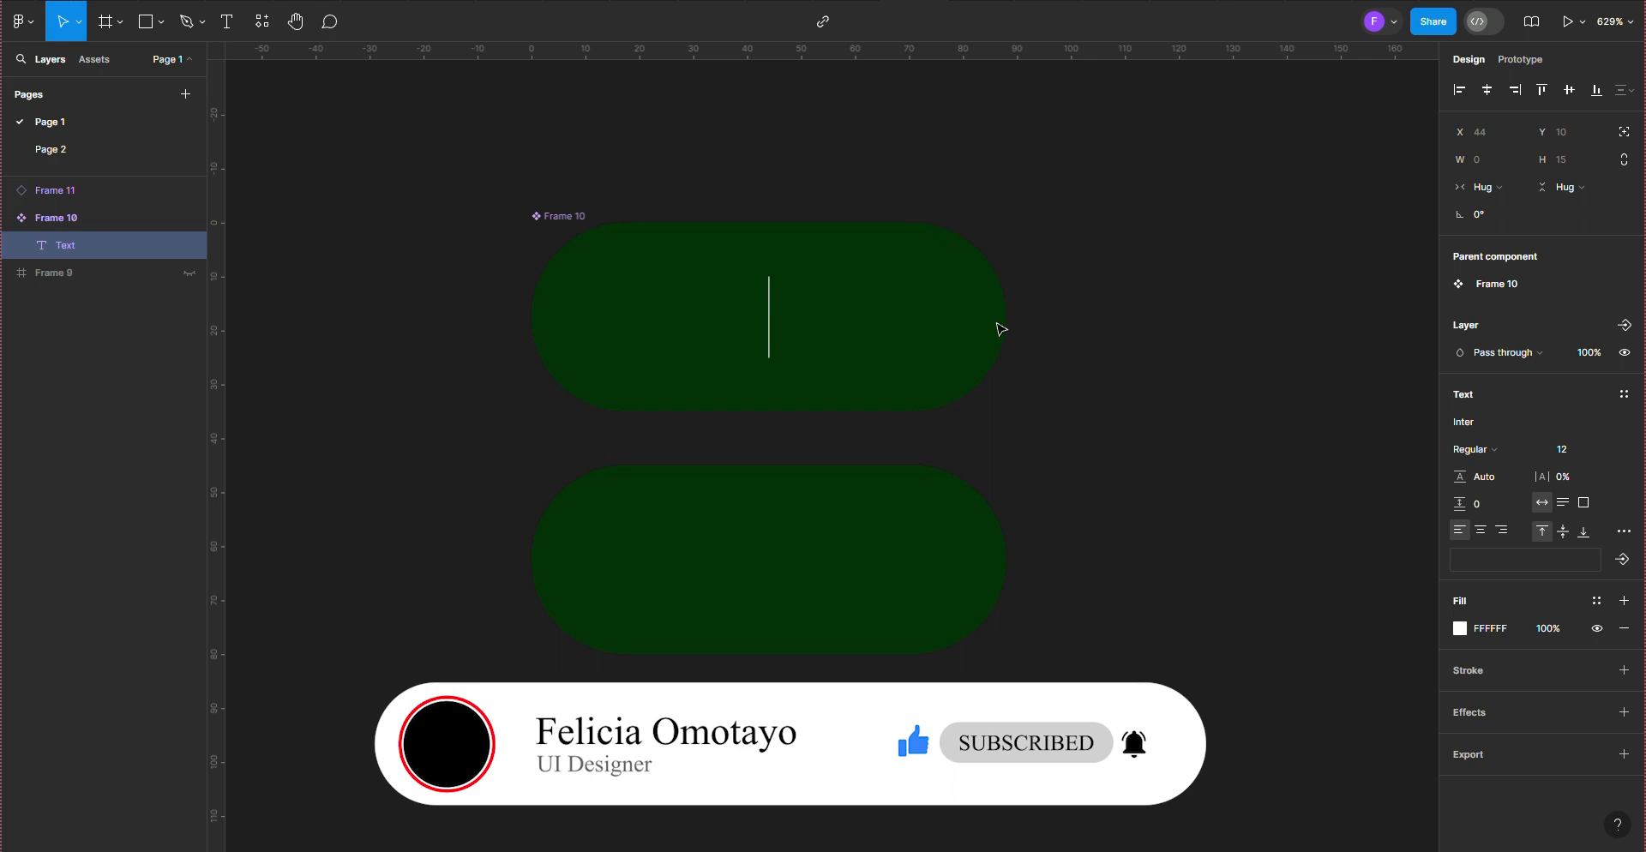
text(Get)
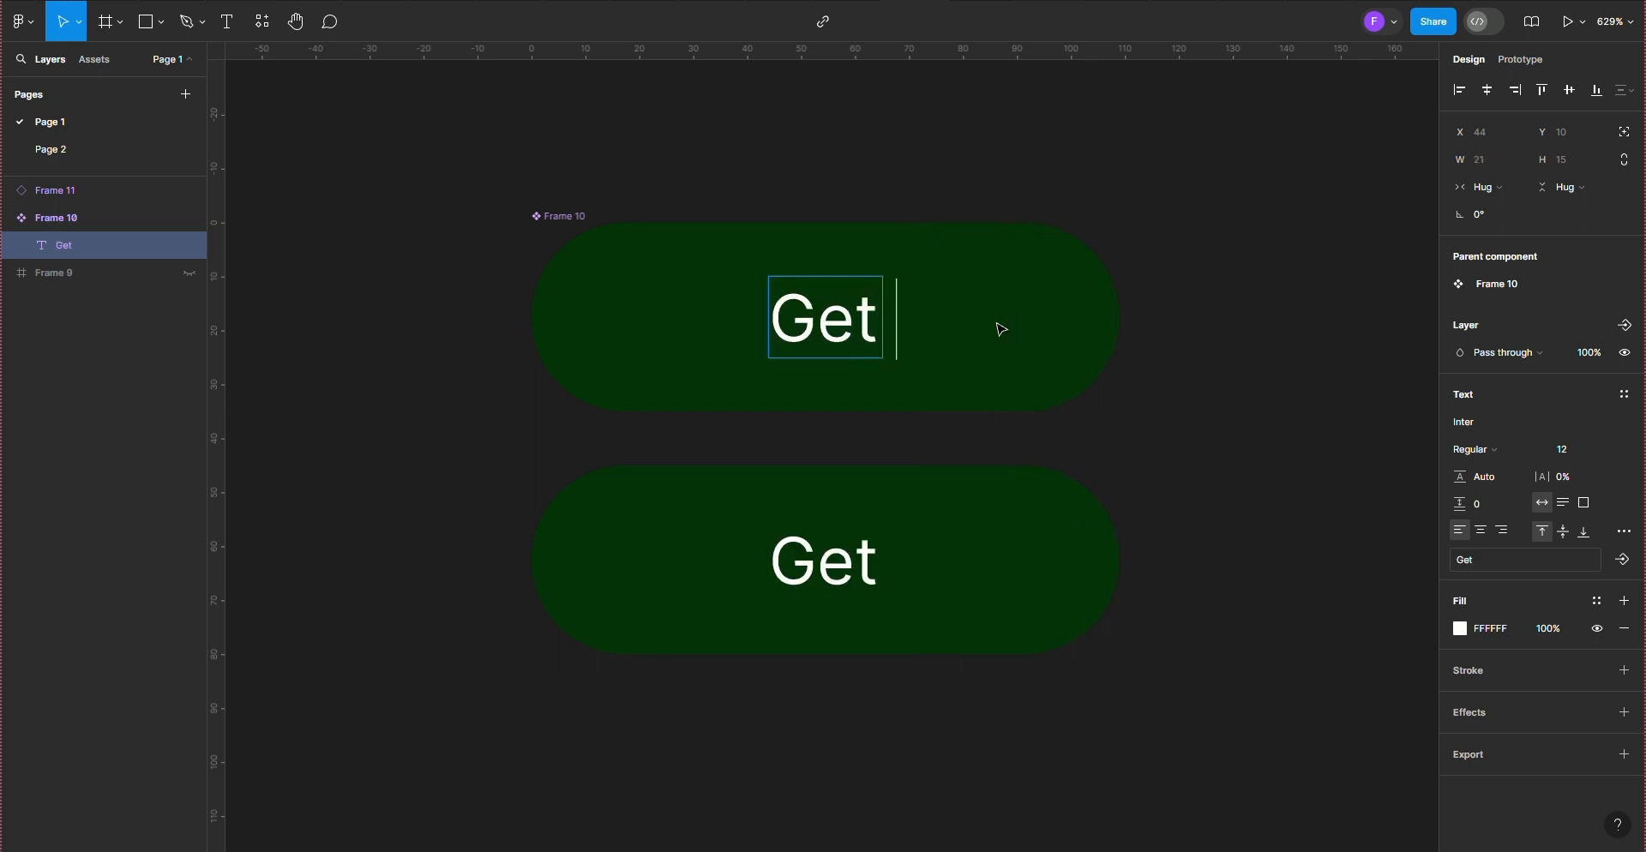
text( S)
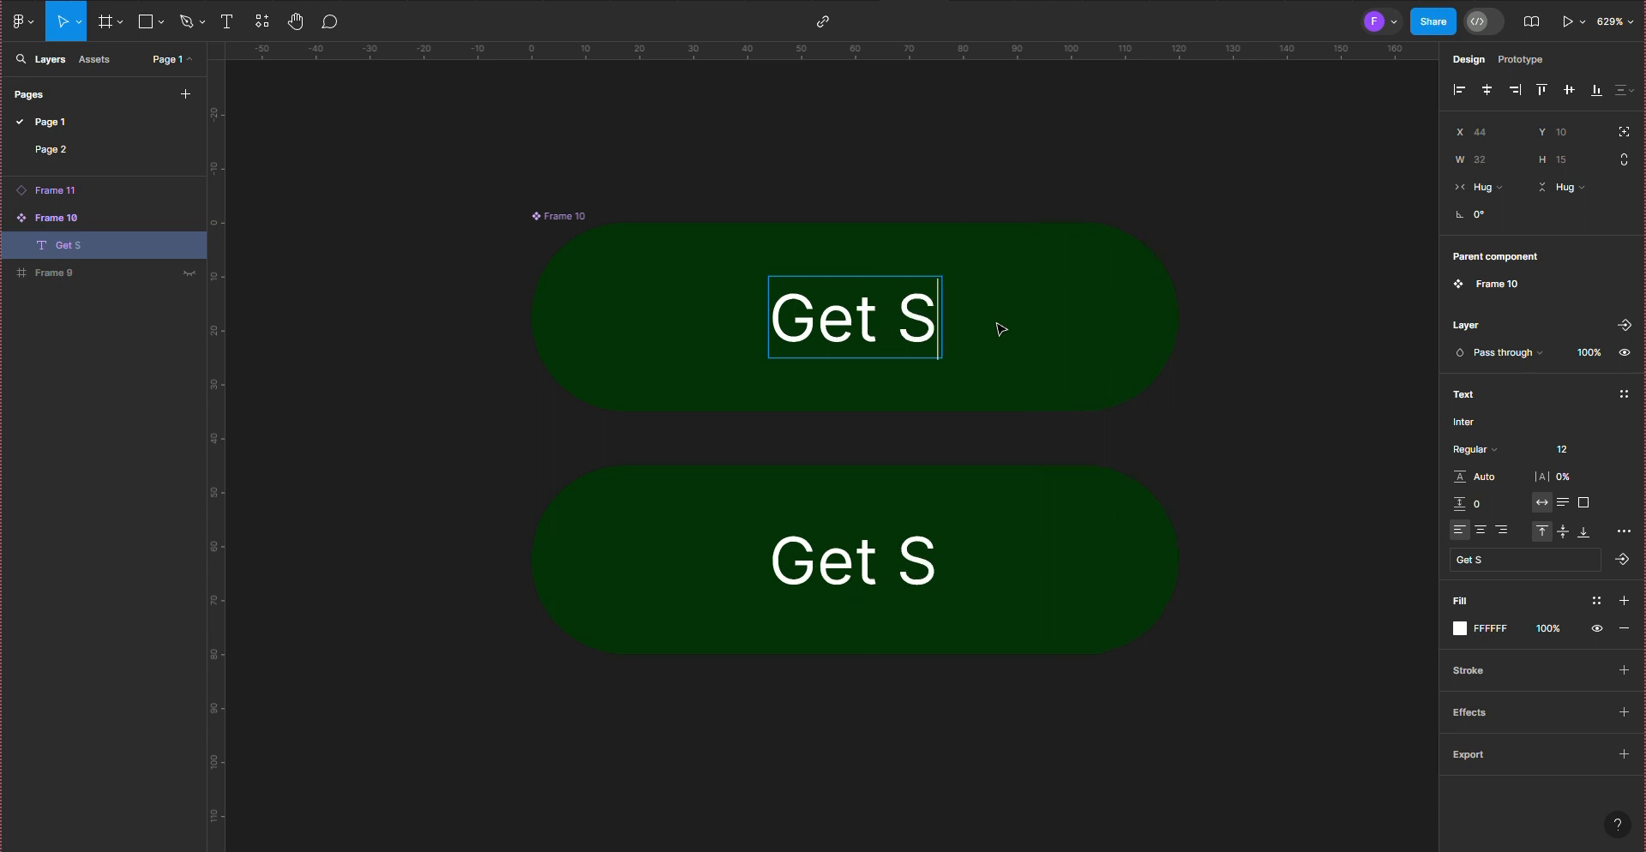
text(tar)
key(BackSpace)
text(tarte)
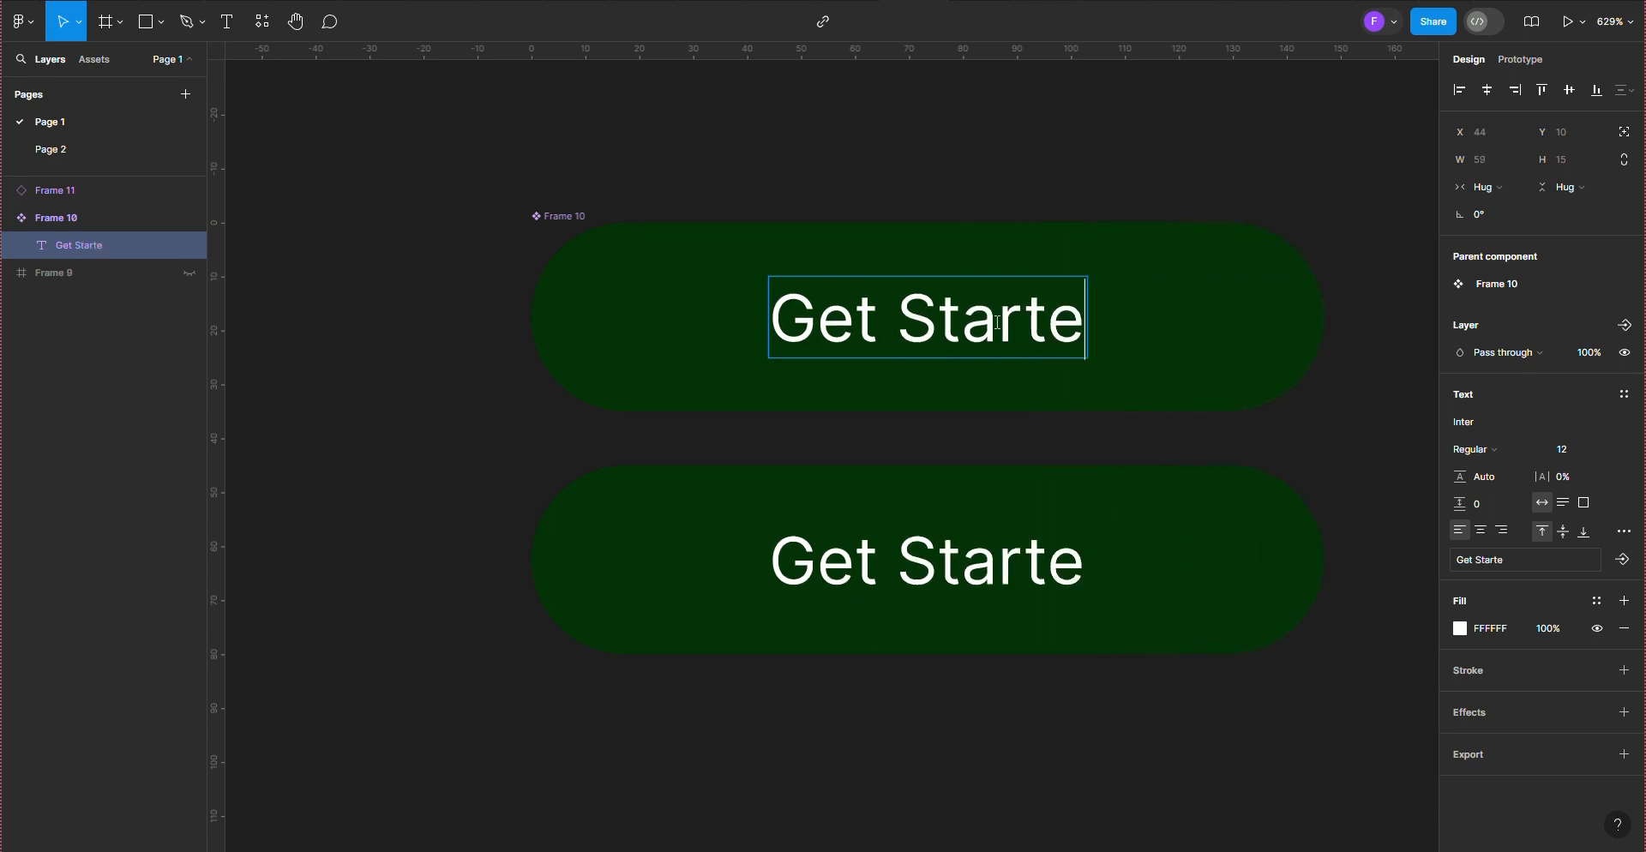
text(d)
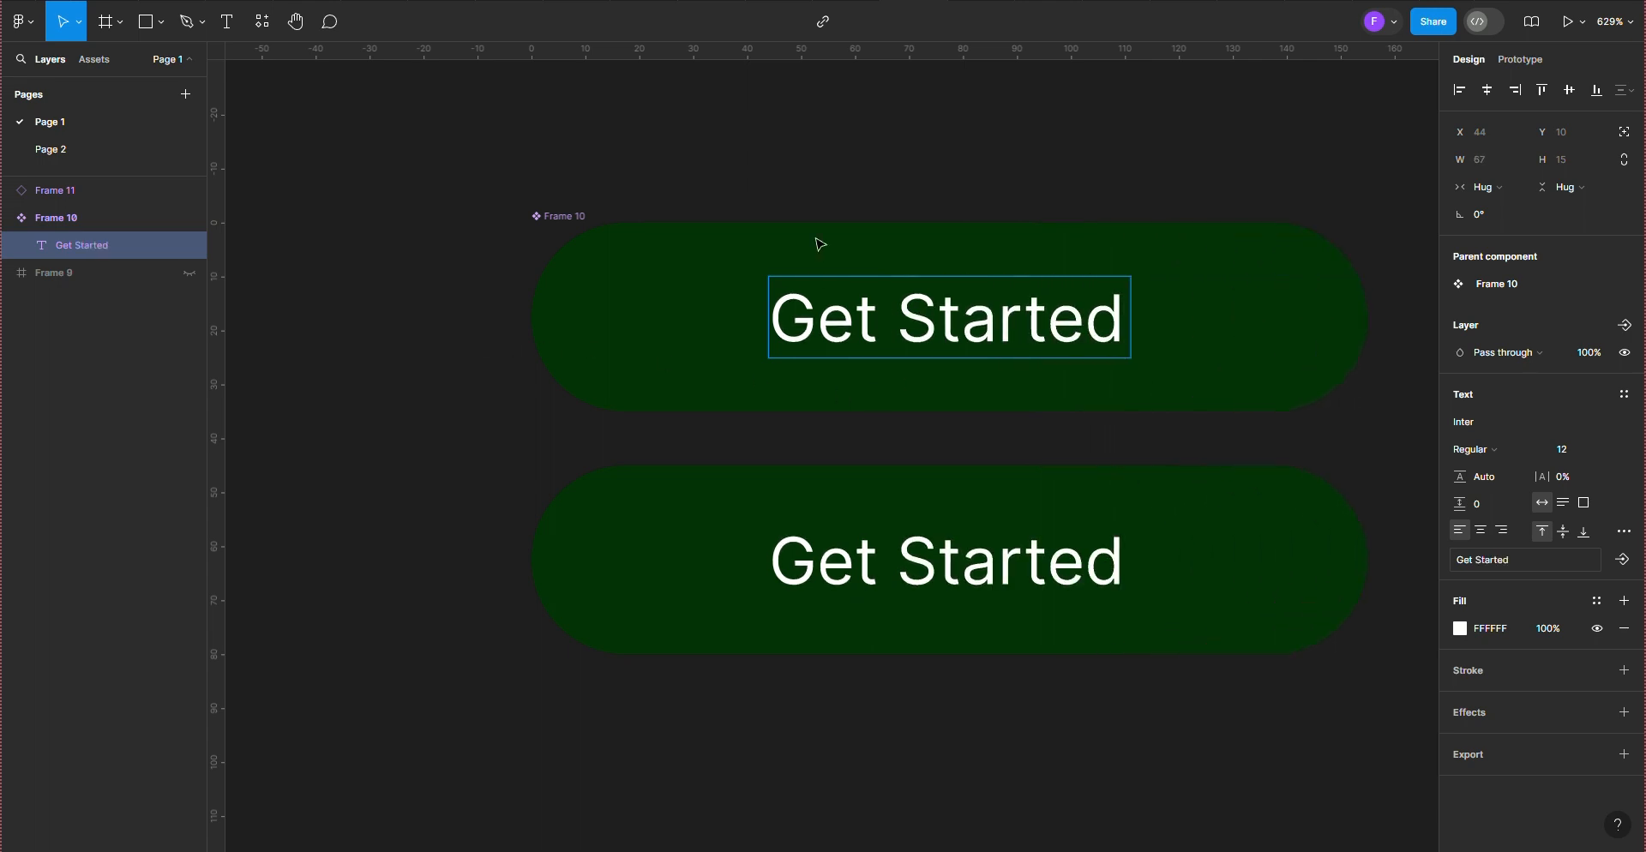
key(Escape)
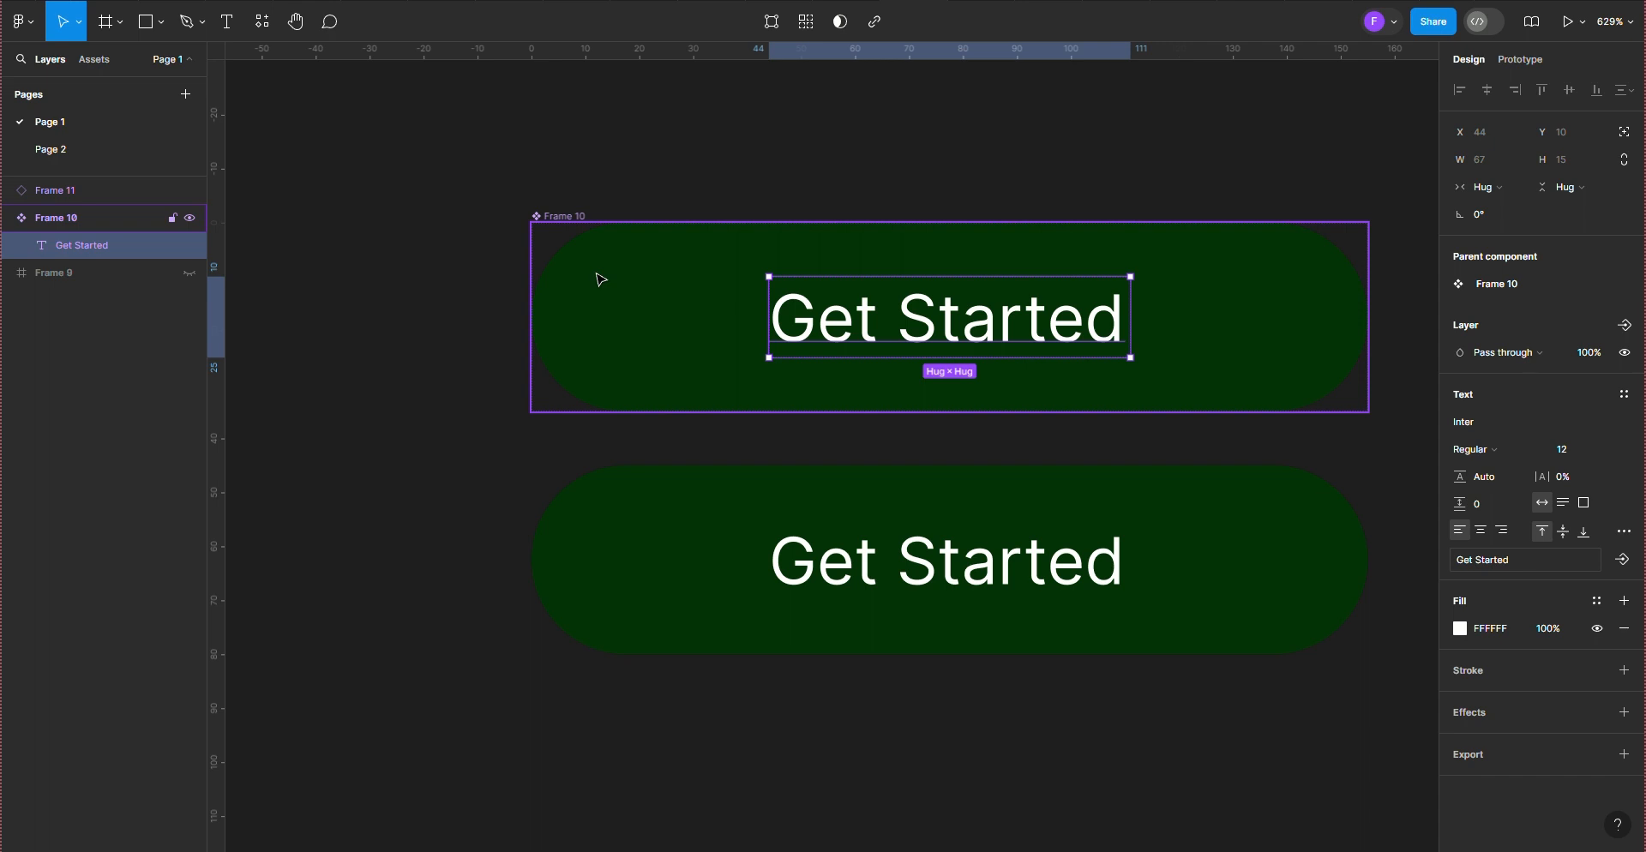
Step: Delete the word "Started" from the main component's label, leaving only "Get"
click(581, 220)
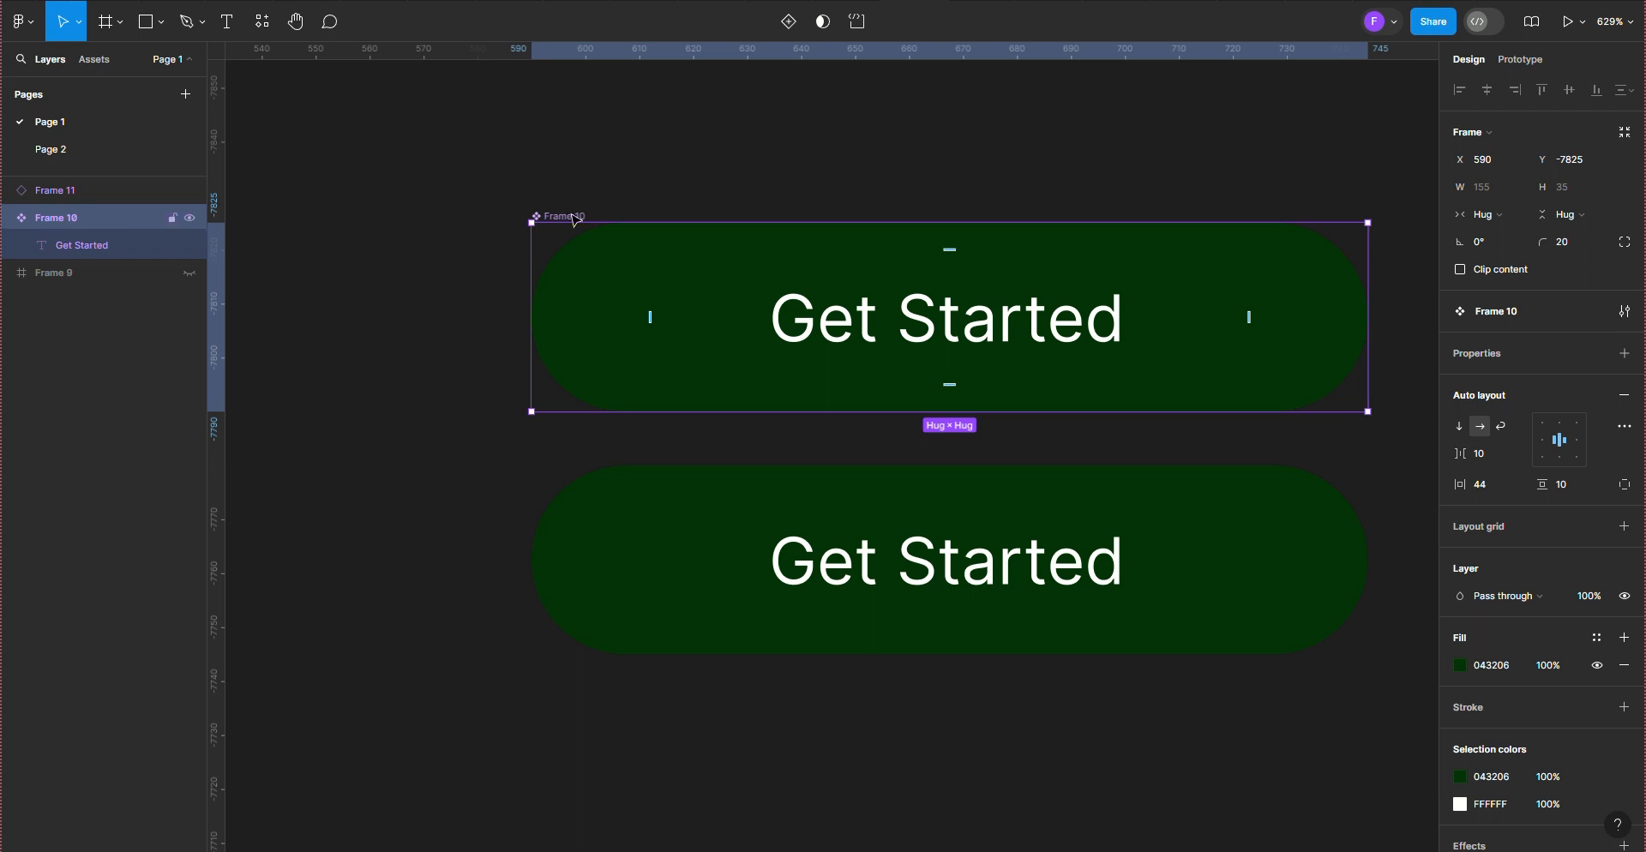
click(921, 347)
double_click(919, 343)
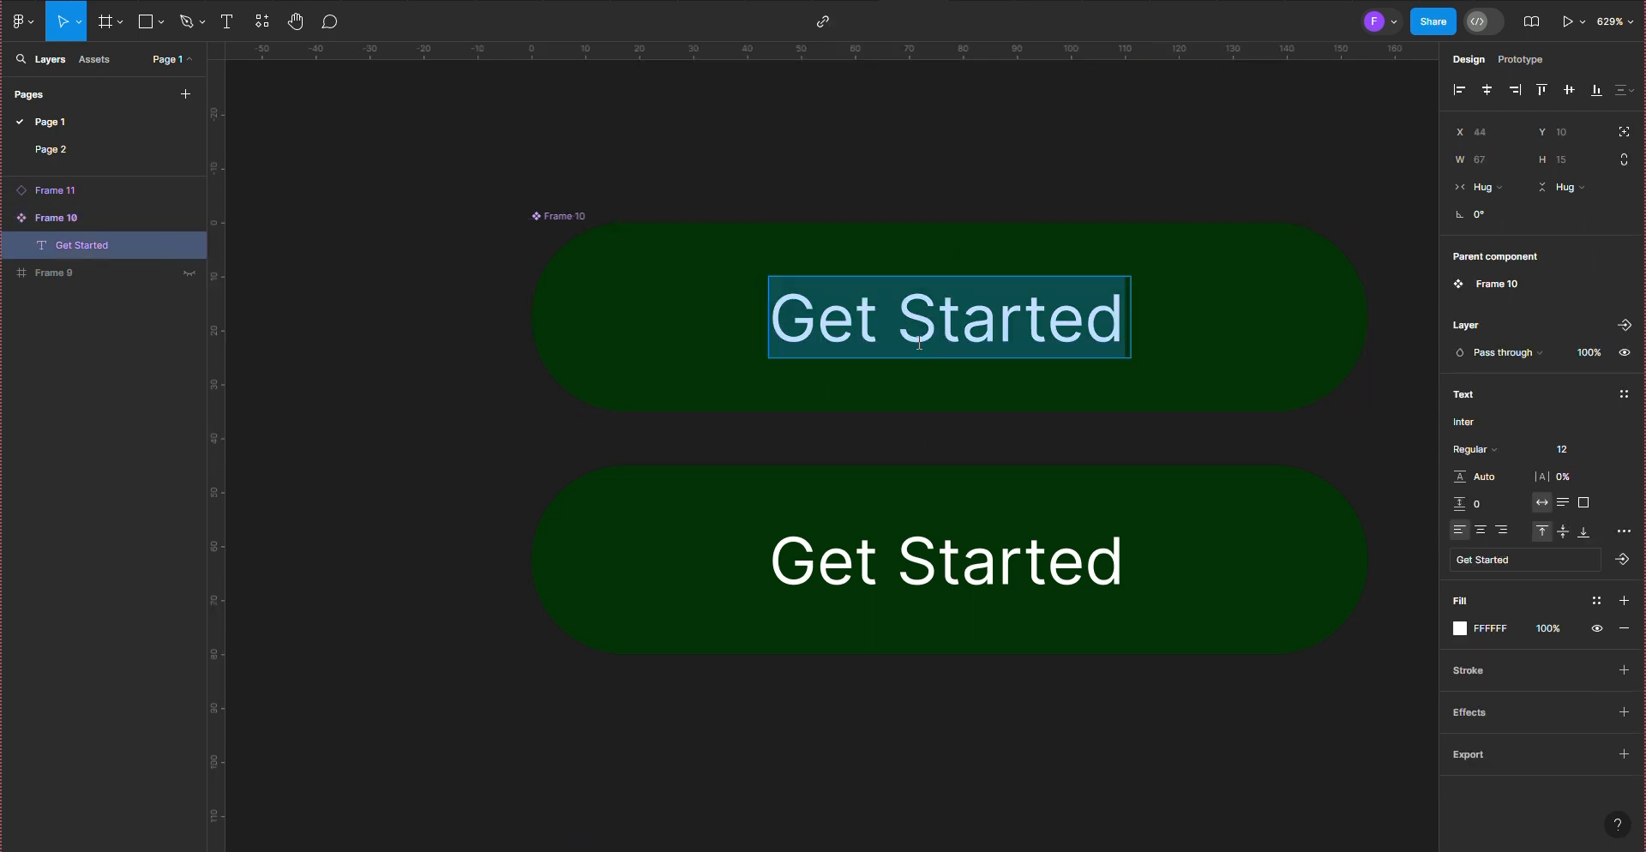
drag(912, 322, 1135, 322)
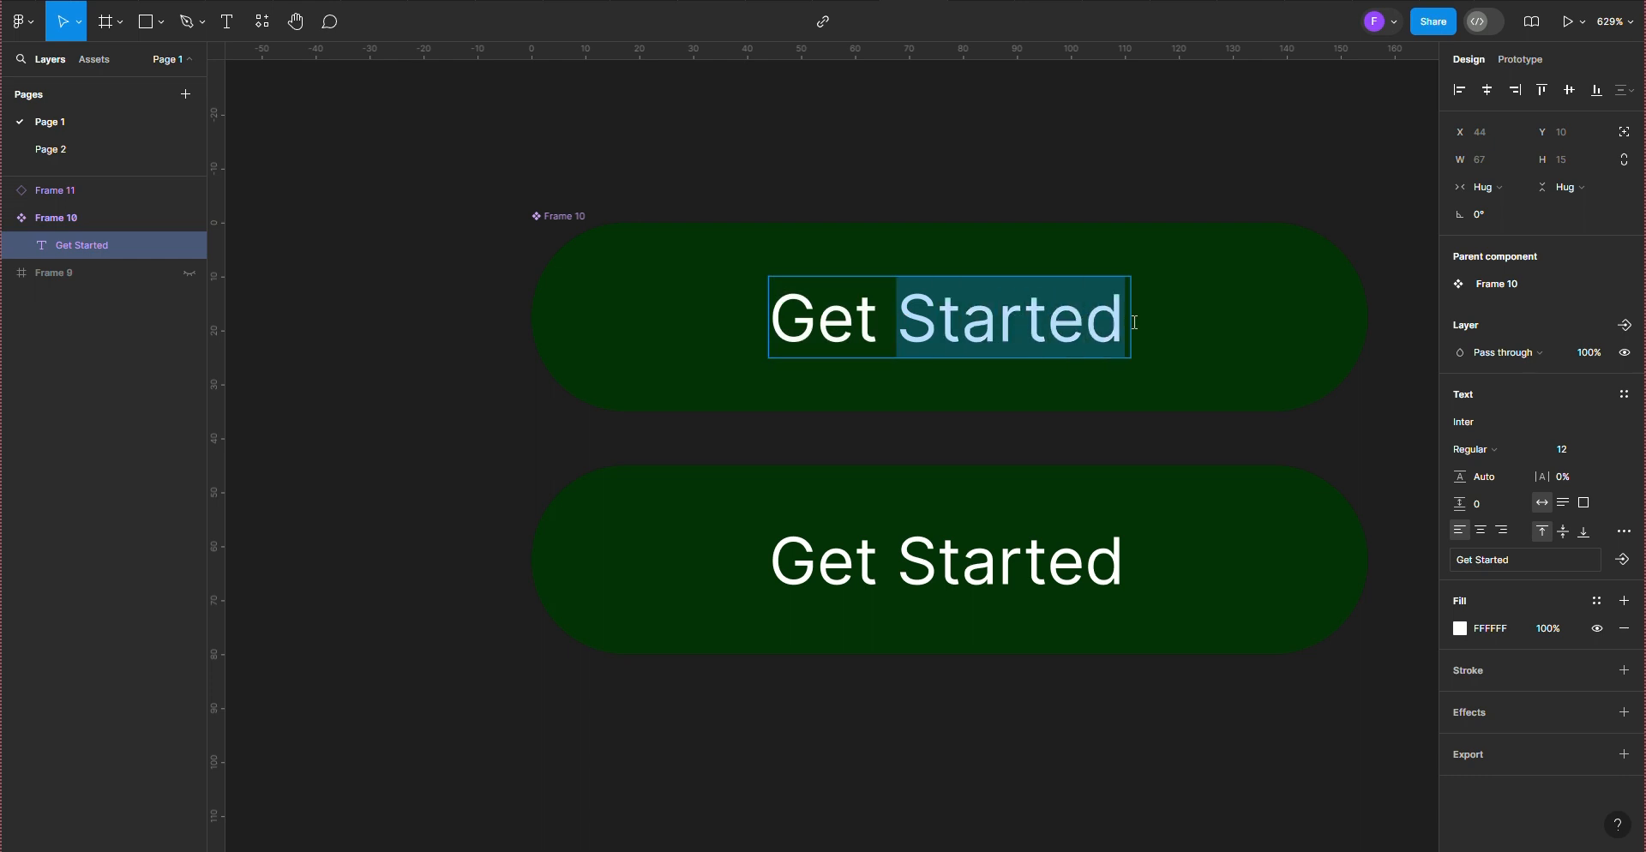
key(BackSpace)
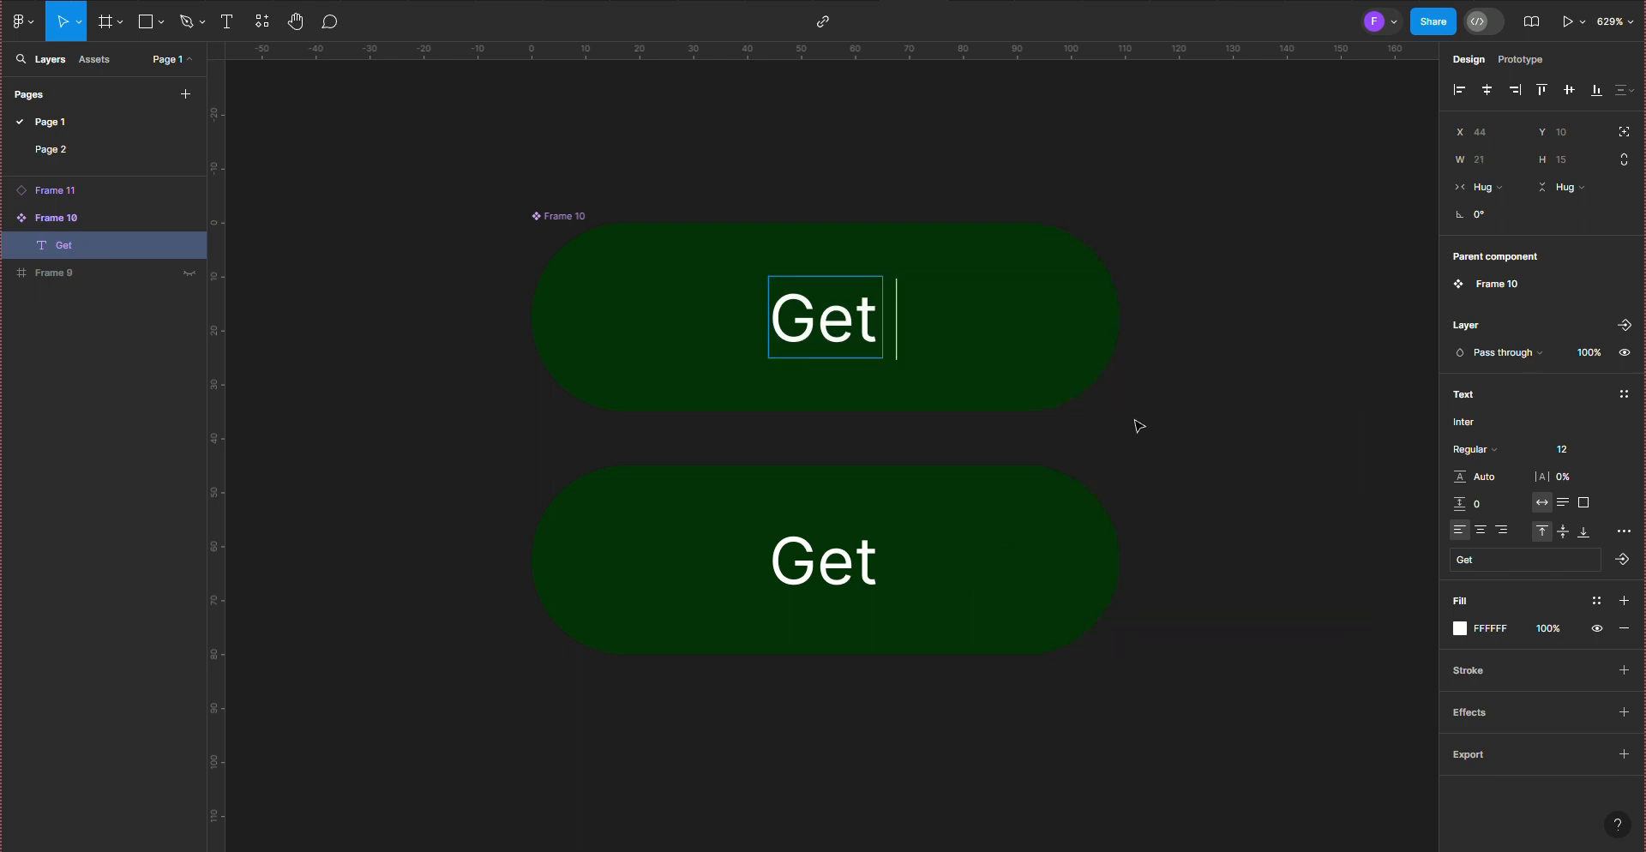
key(Escape)
key(Escape)
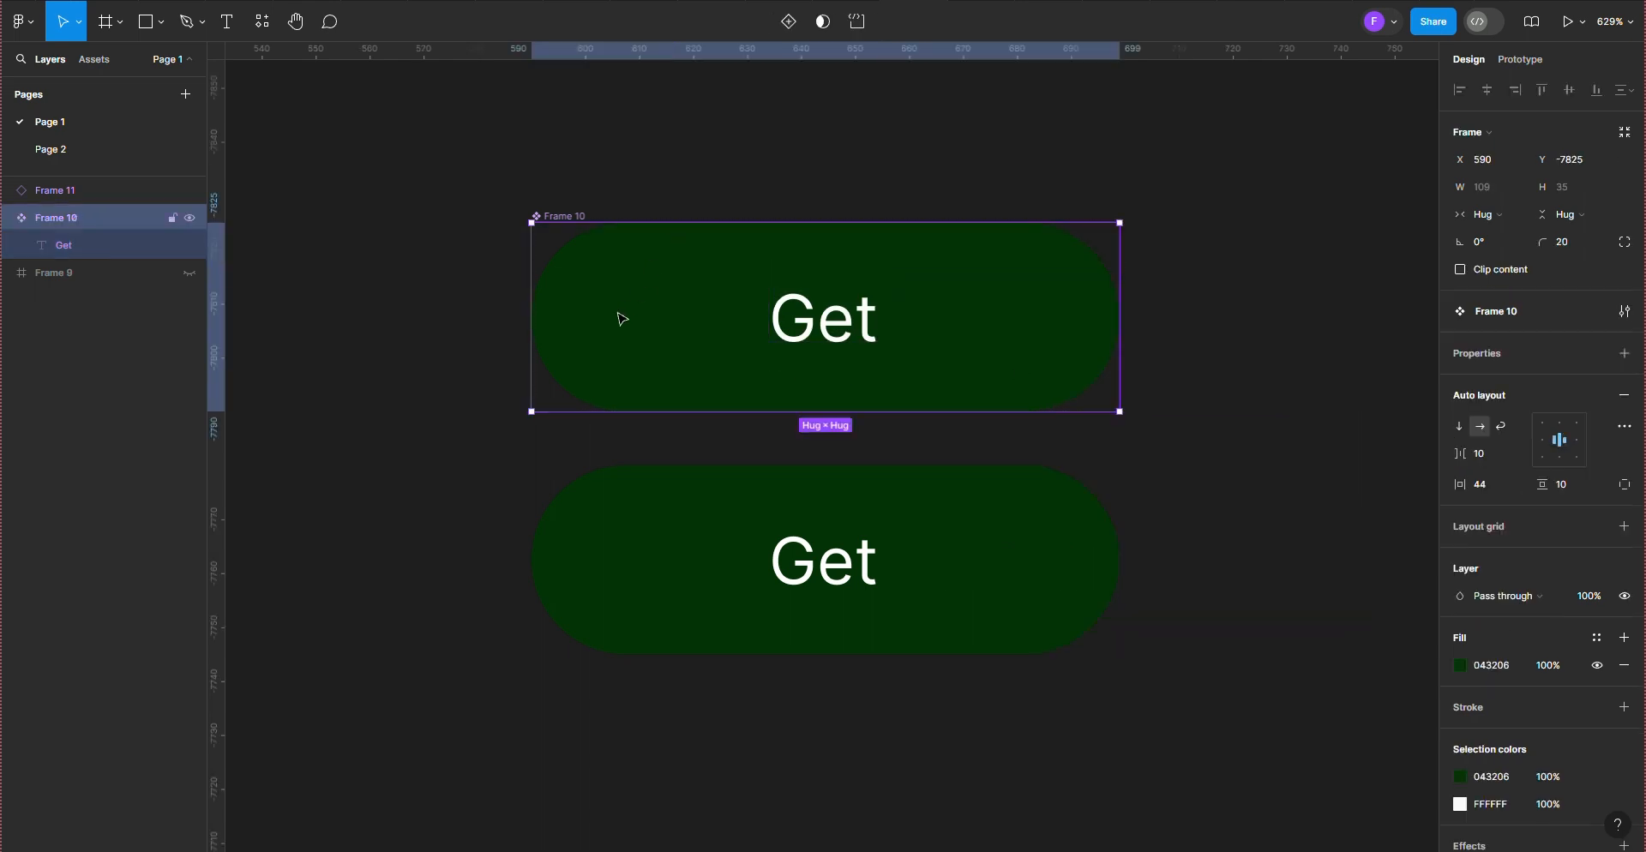
Step: Change the main component's fill to the slightly brighter green 013A04
click(1464, 670)
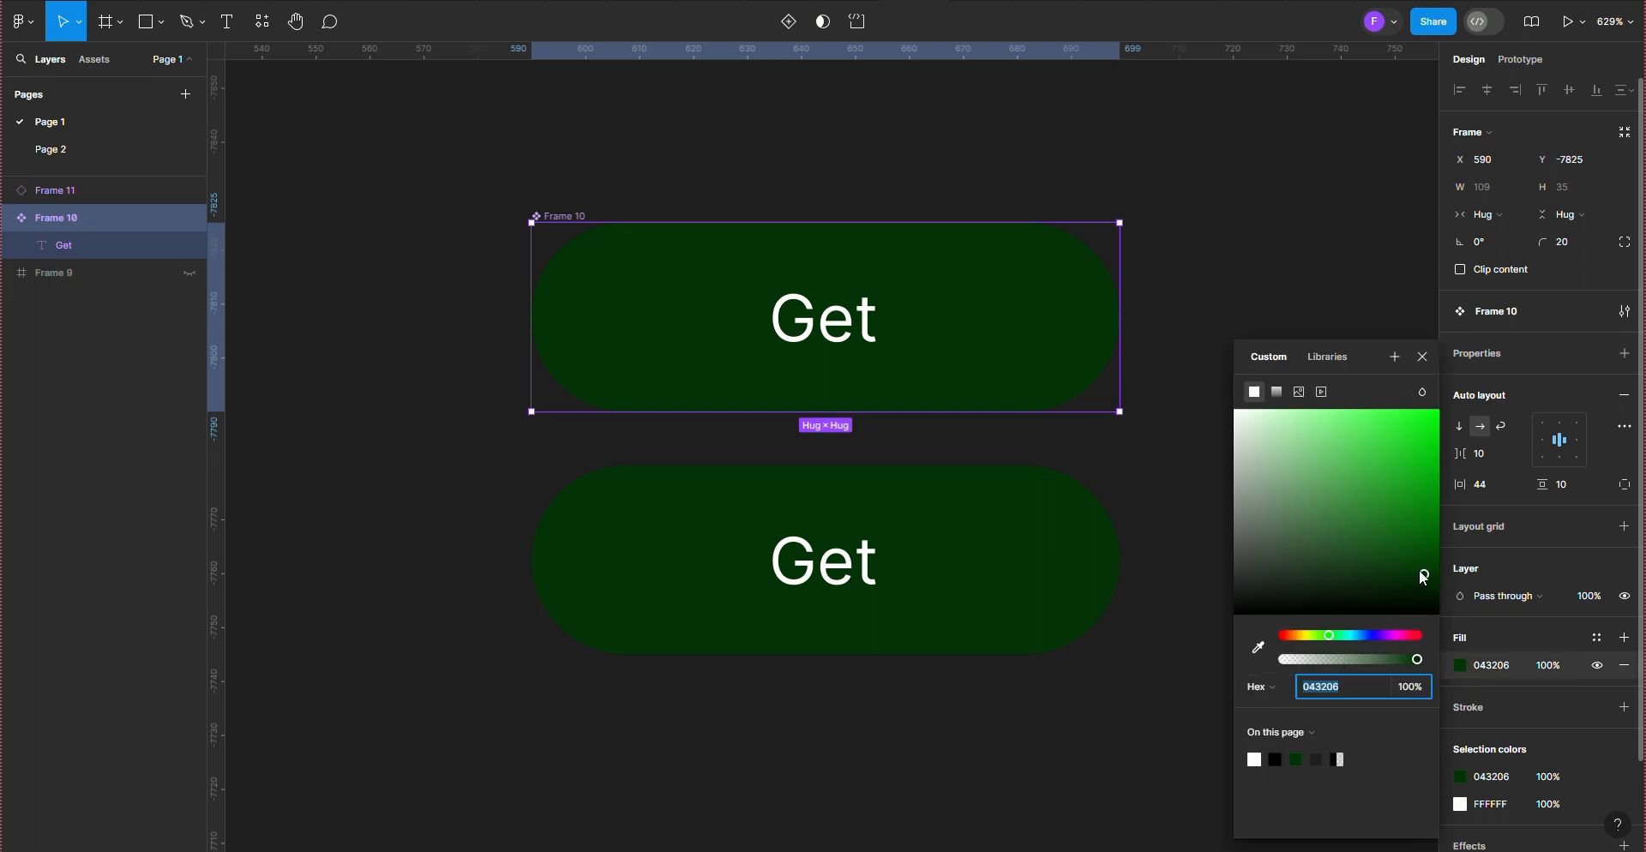
mouse_move(1422, 574)
mouse_down()
mouse_move(1380, 458)
mouse_move(1435, 574)
mouse_up()
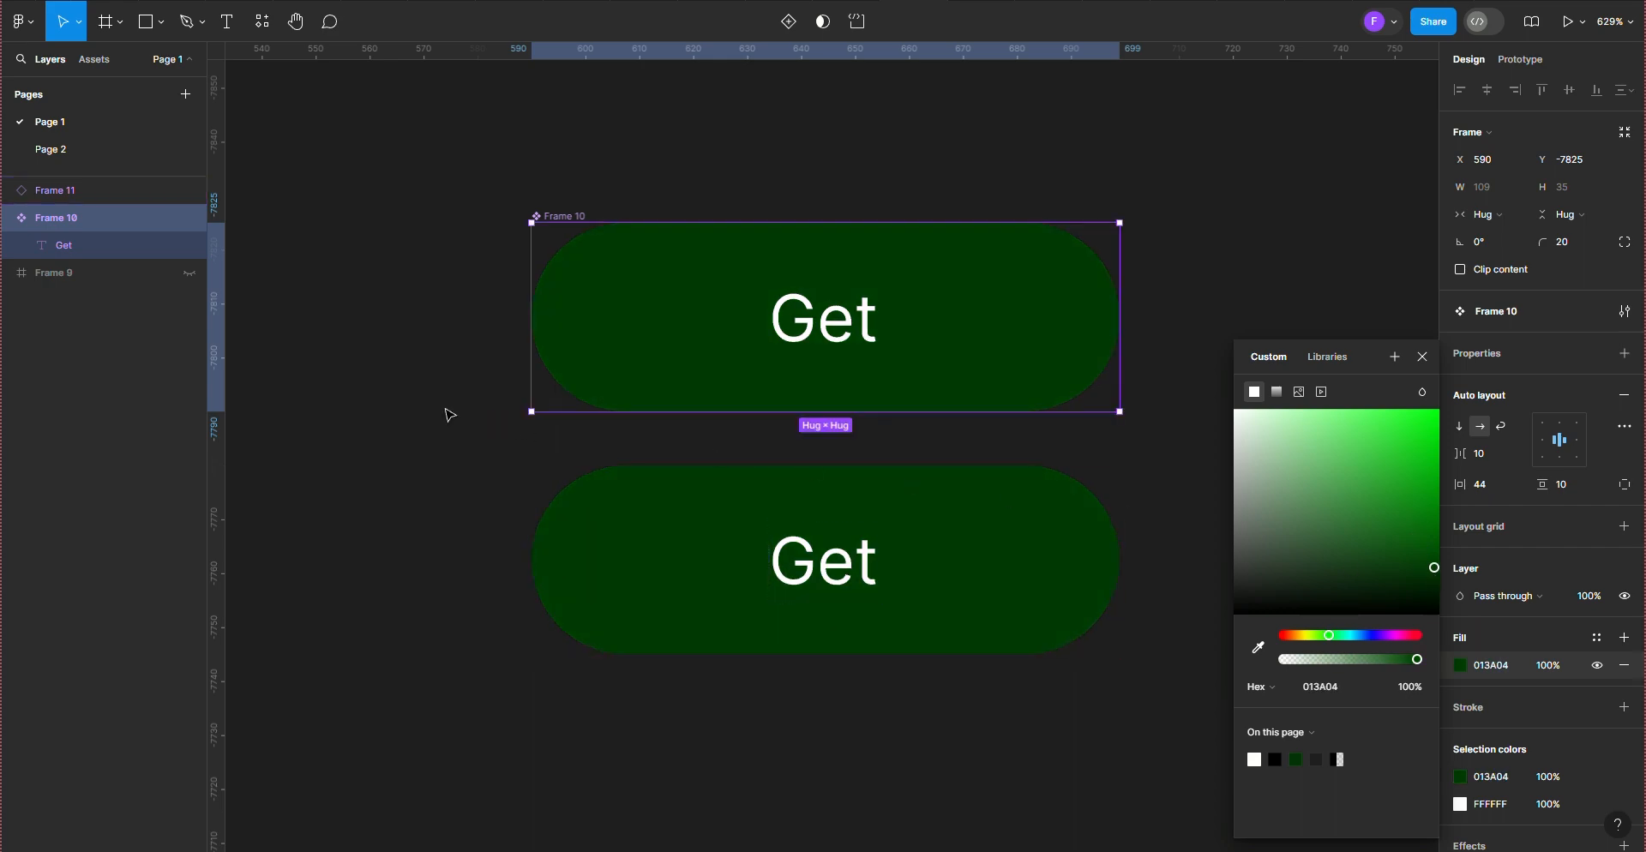
scroll(445, 411, down, 1)
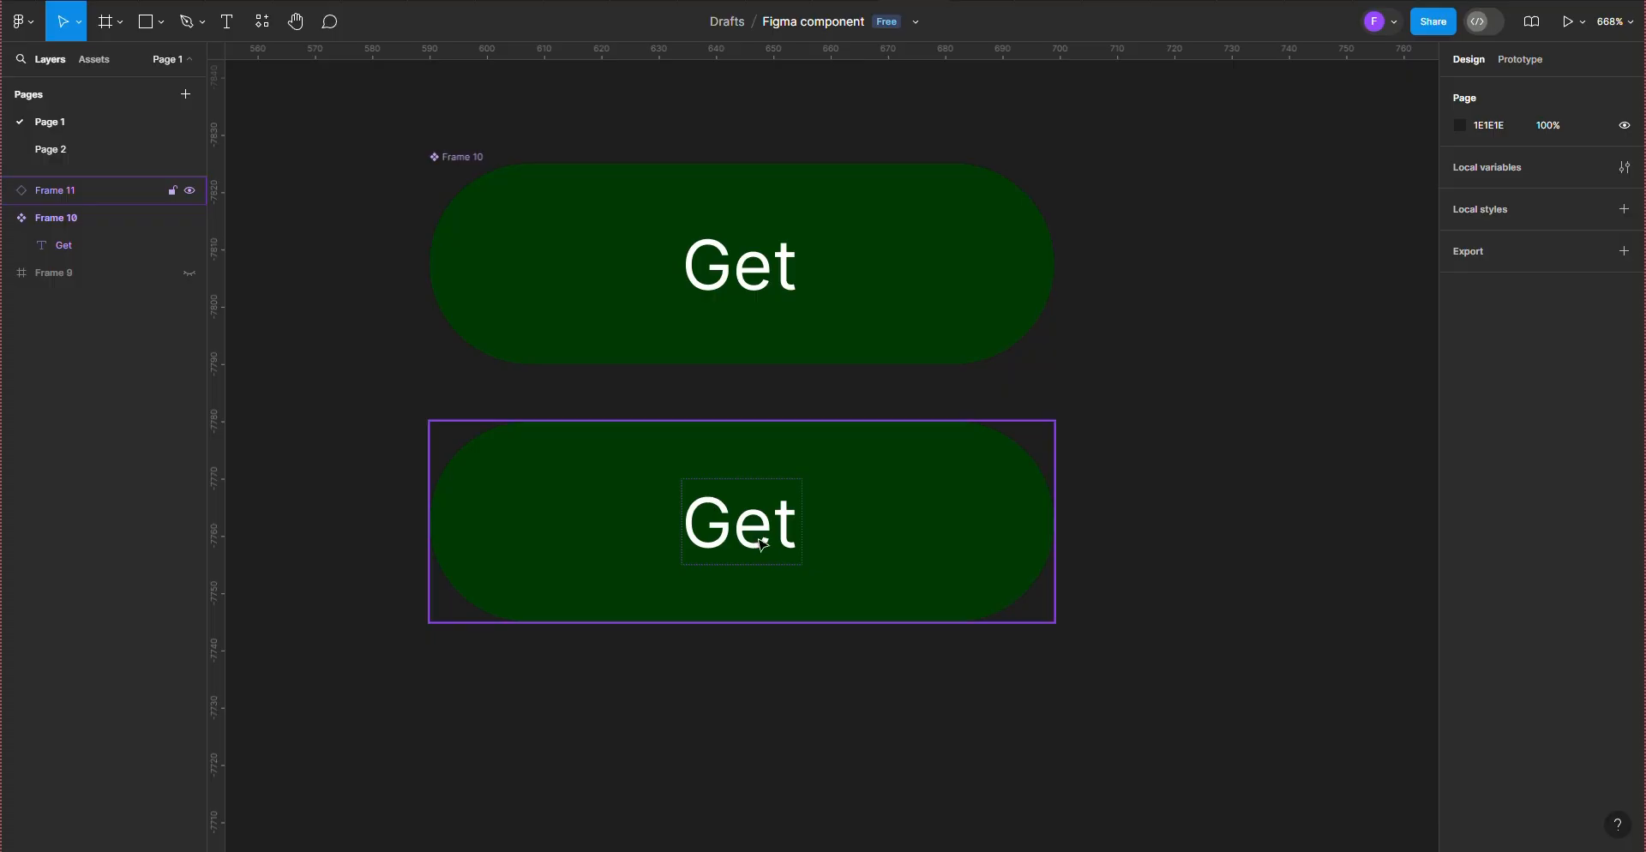
double_click(762, 543)
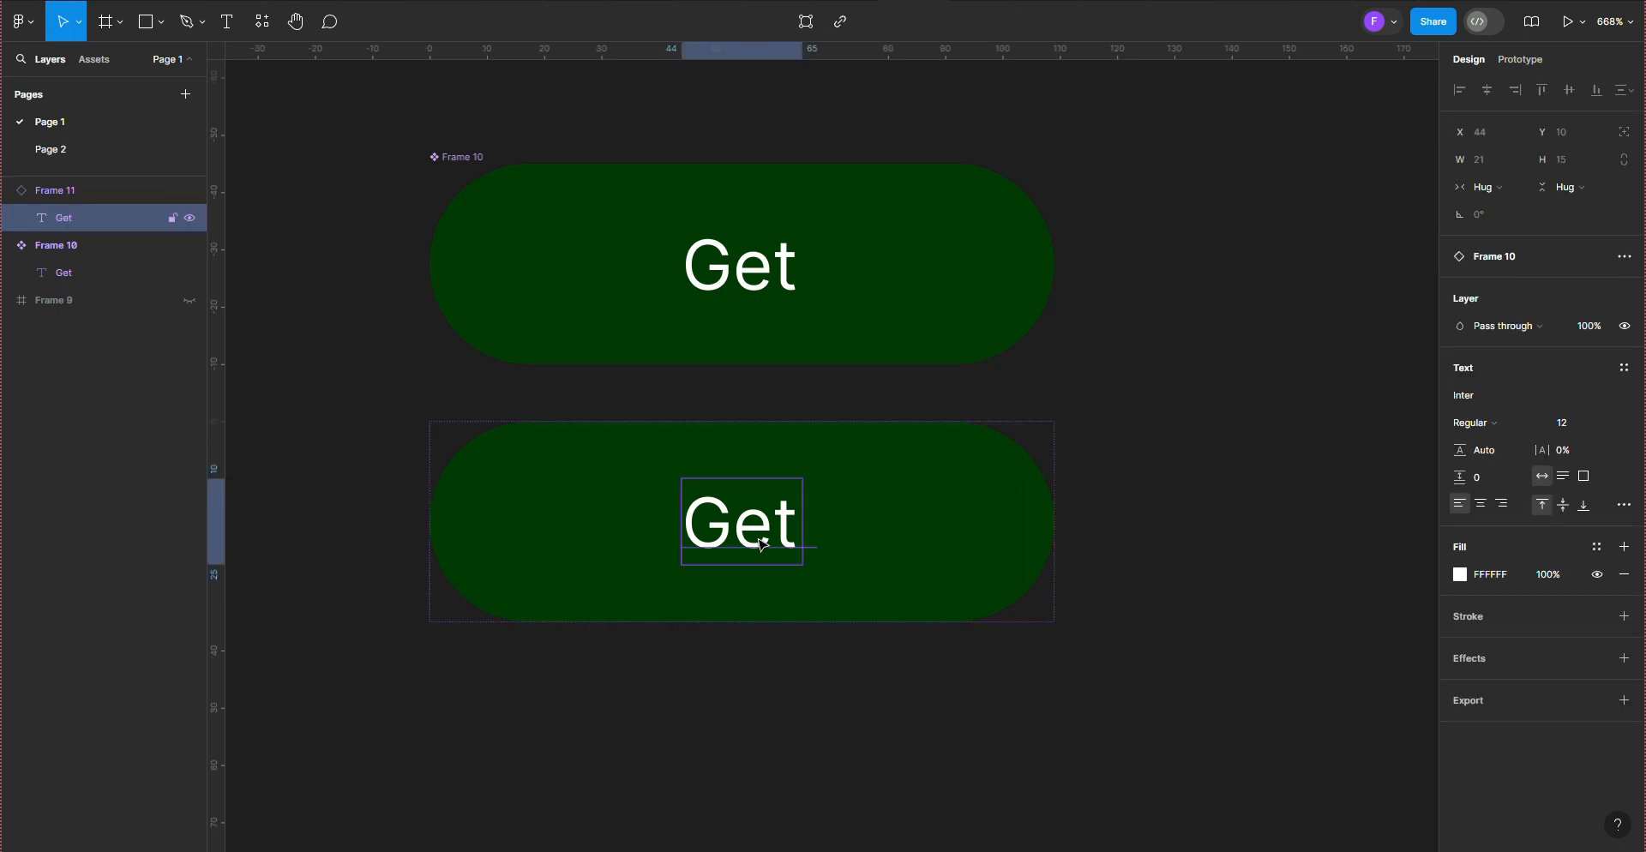
key(i)
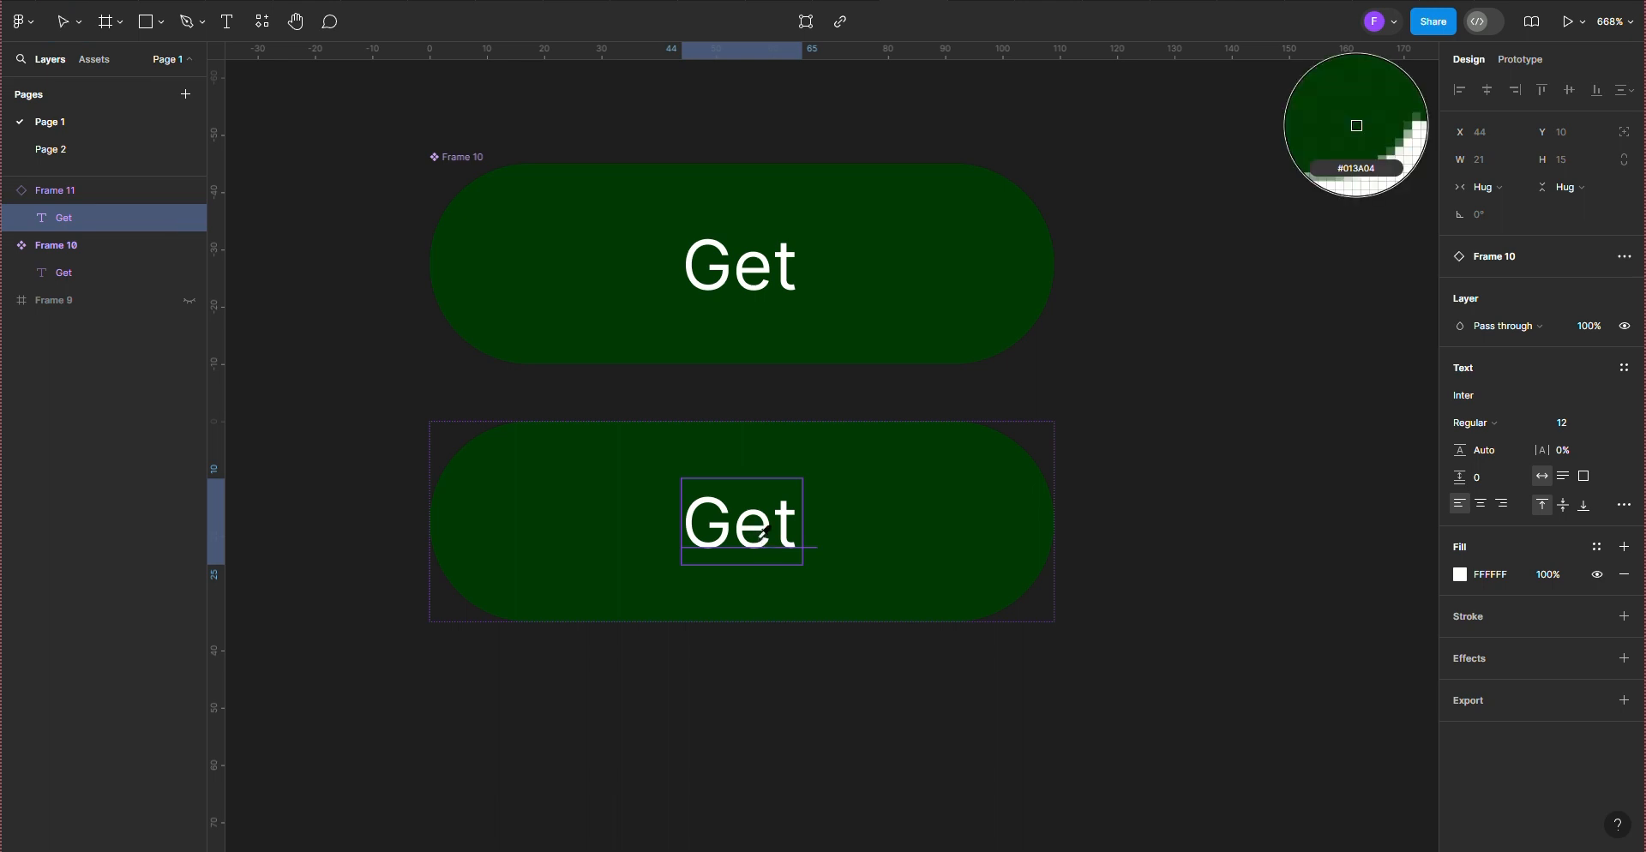
key(p)
click(727, 733)
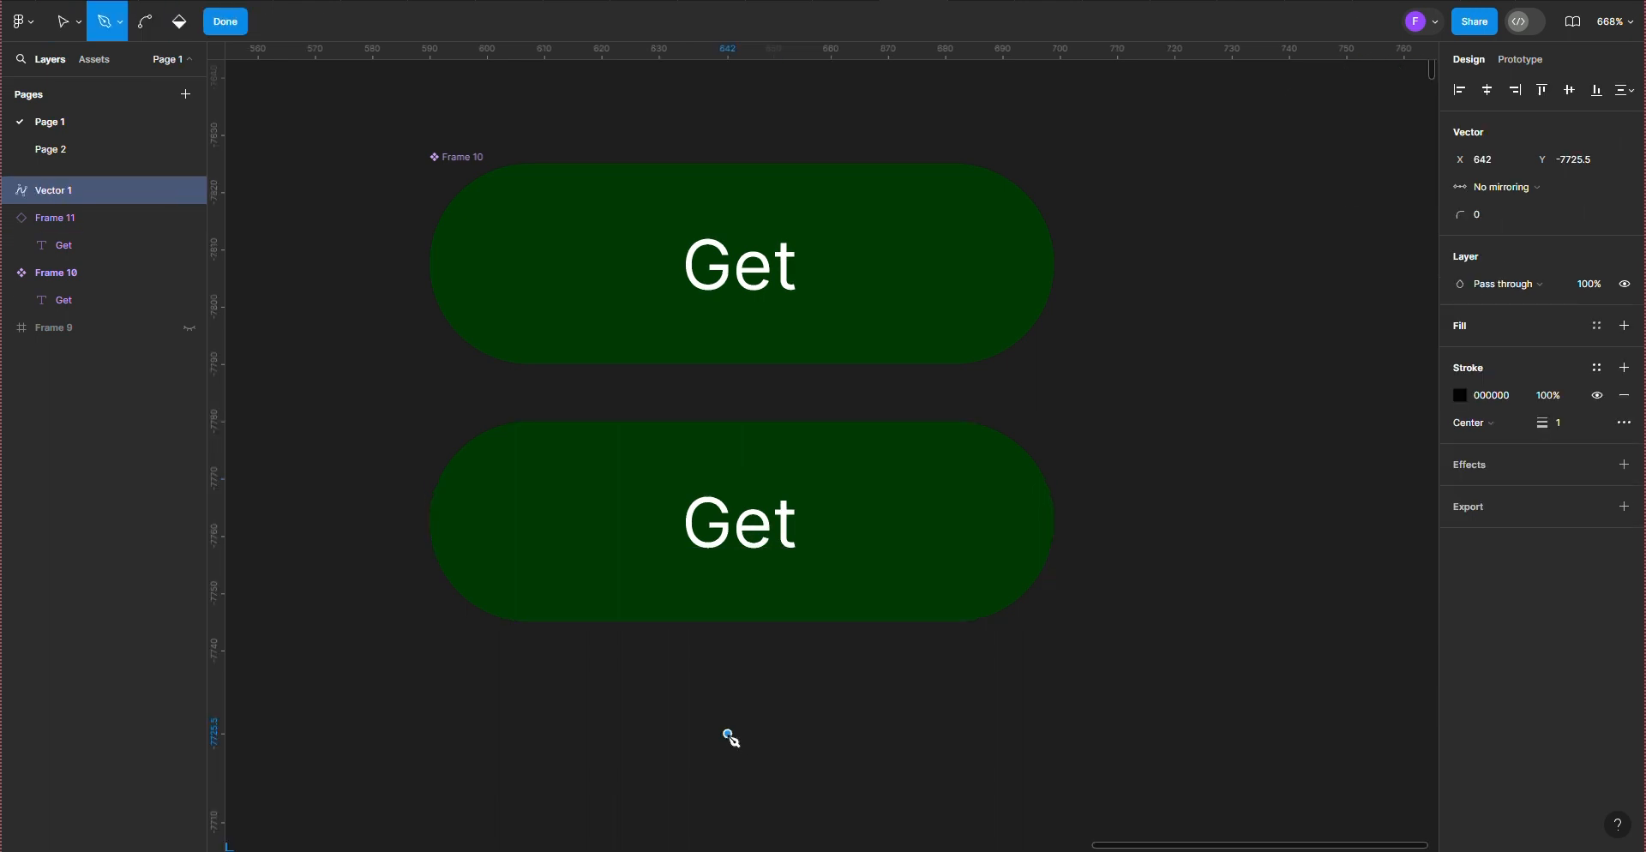
key(ctrl+z)
click(748, 706)
click(72, 34)
click(896, 727)
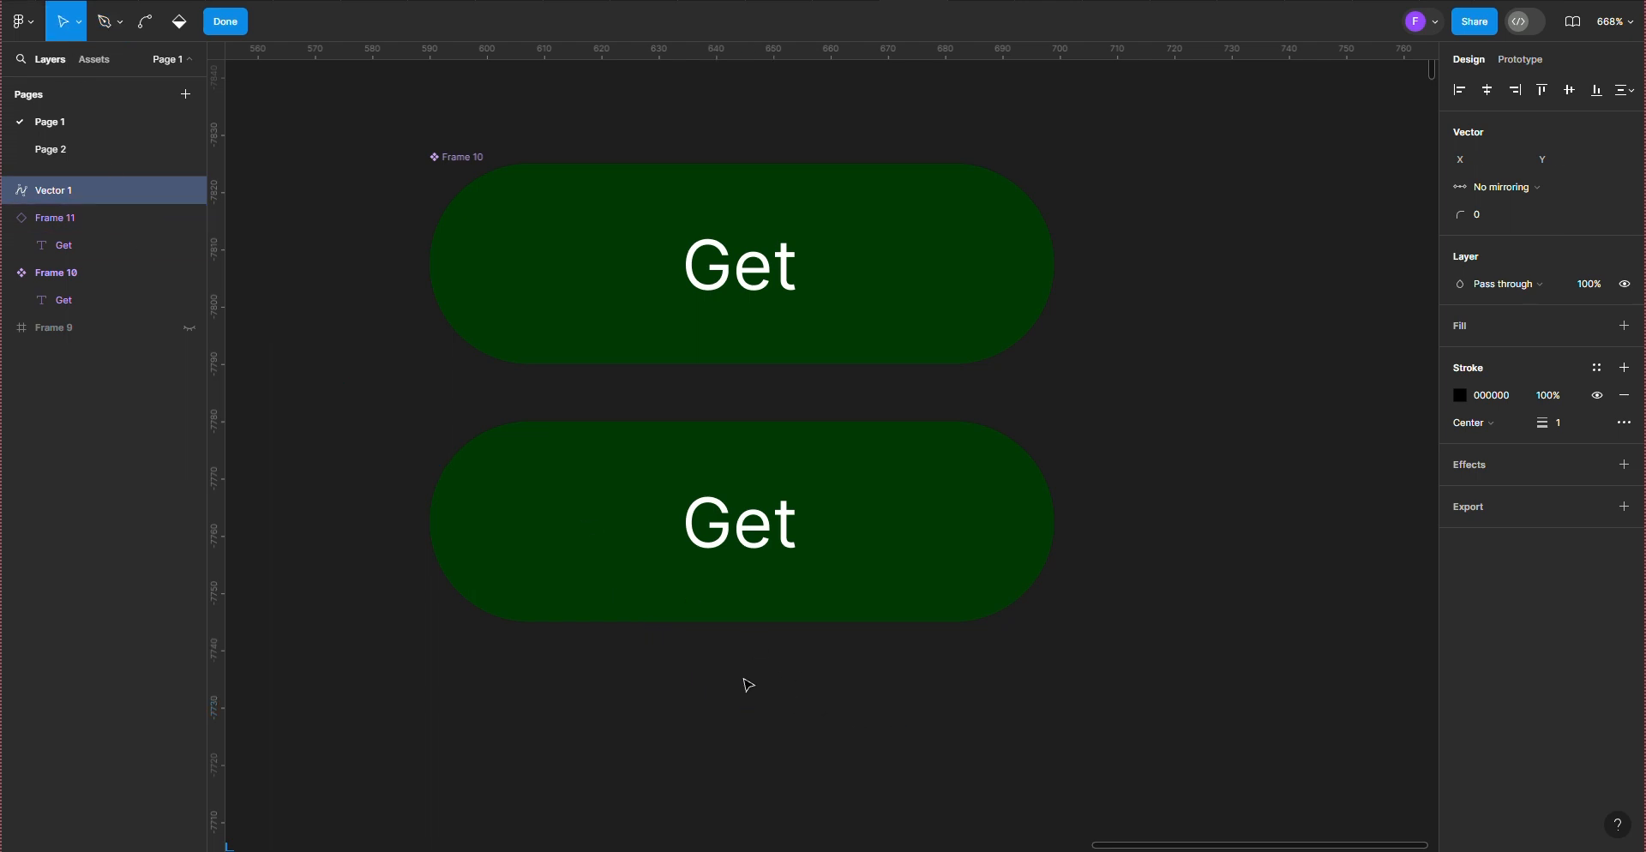
Step: Override the lower button instance's label text with "Sign up"
double_click(711, 532)
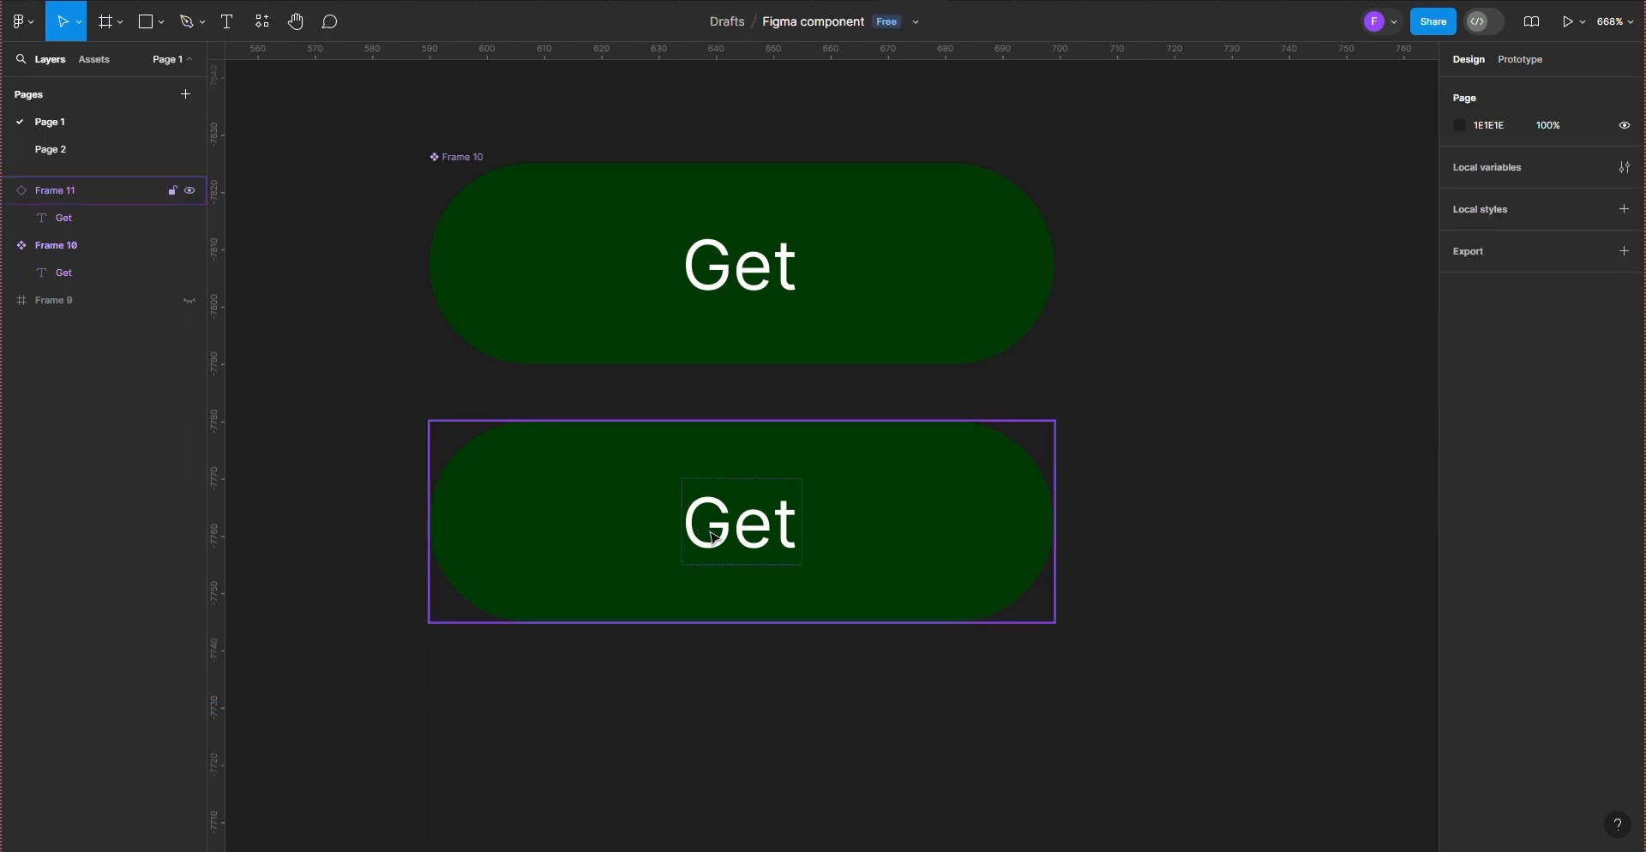
double_click(710, 531)
double_click(712, 538)
text(S)
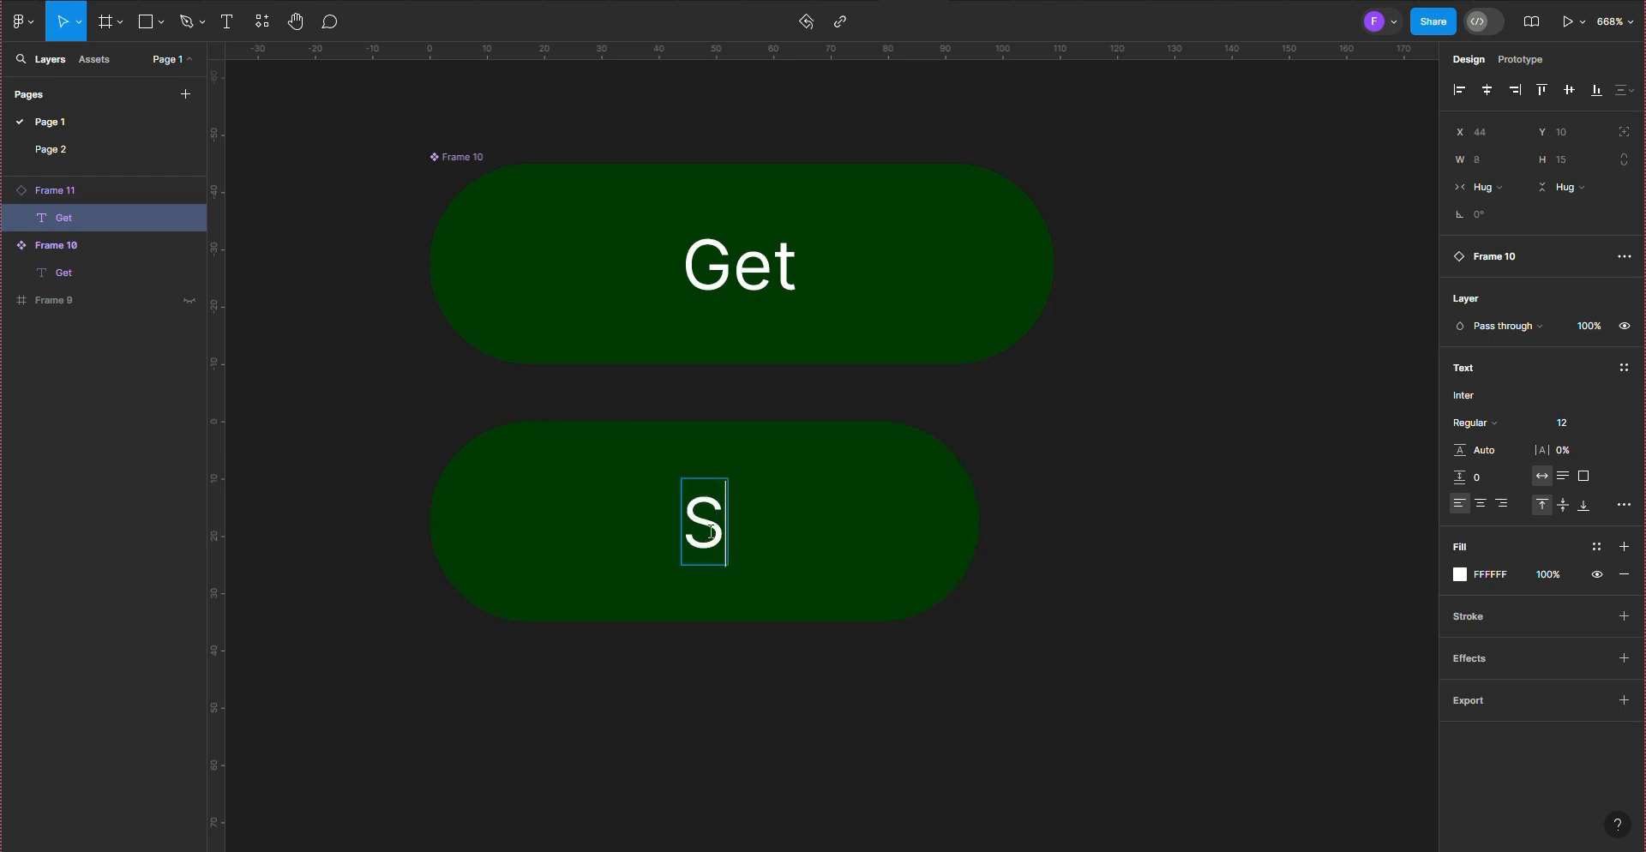
text(ign u)
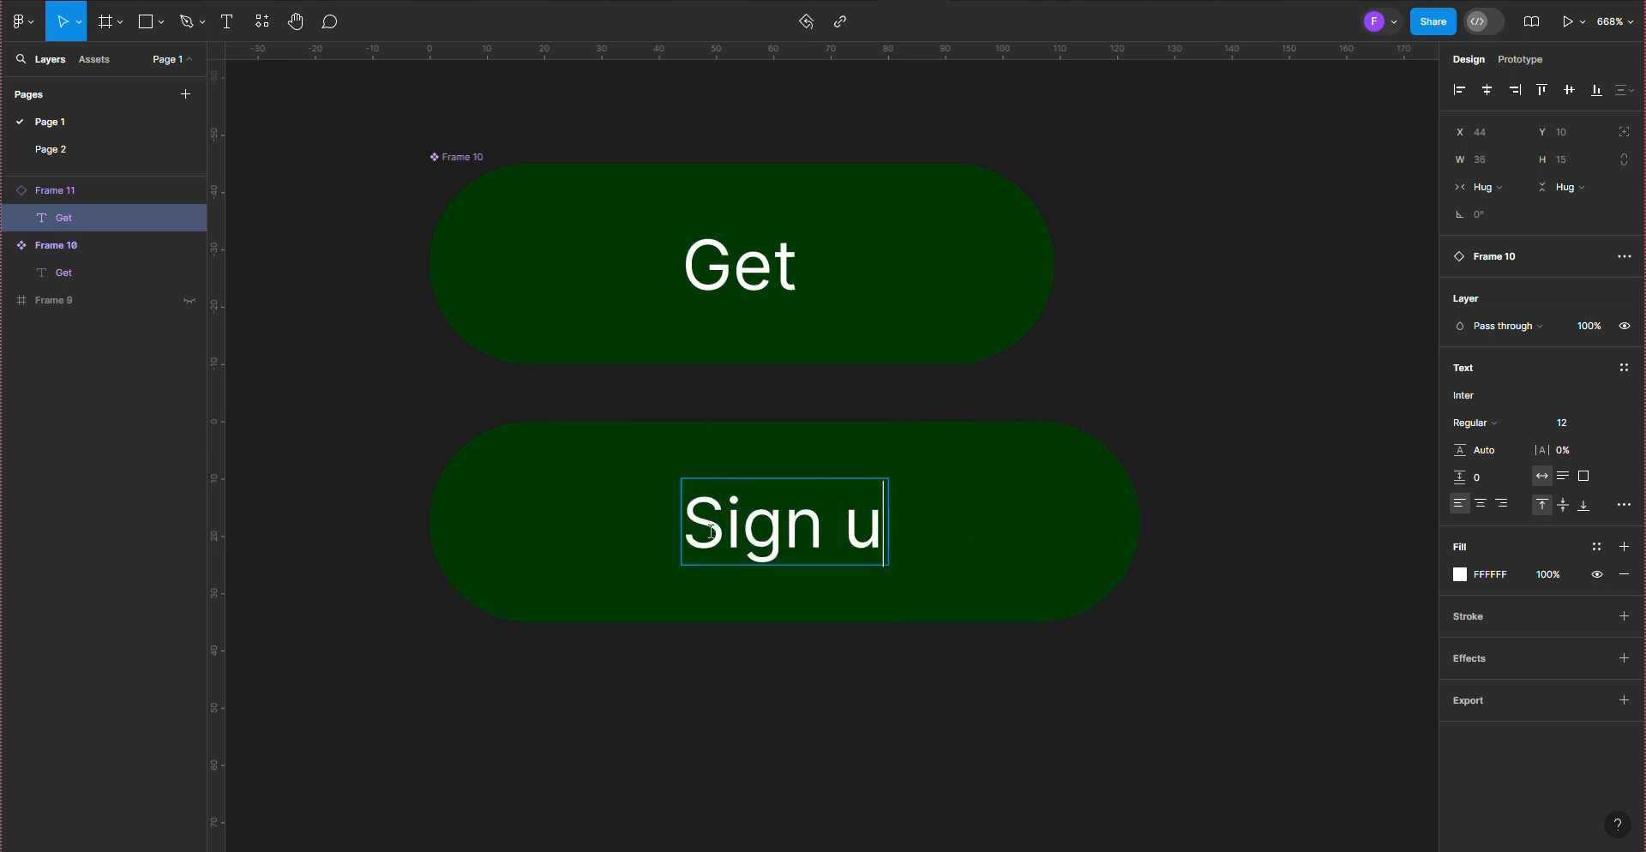
text(p)
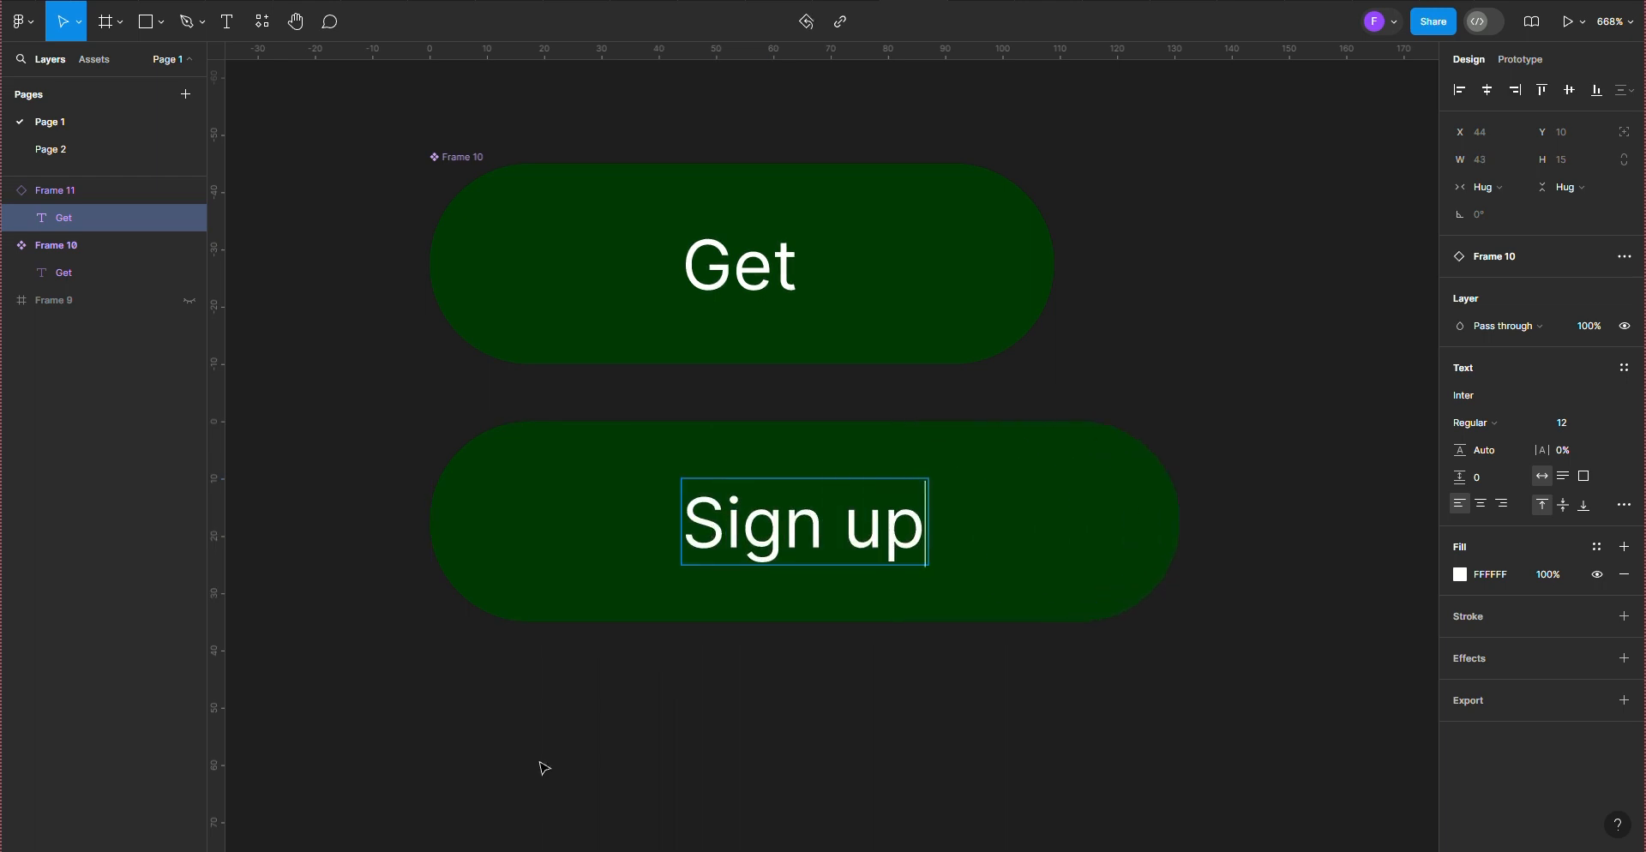
key(Escape)
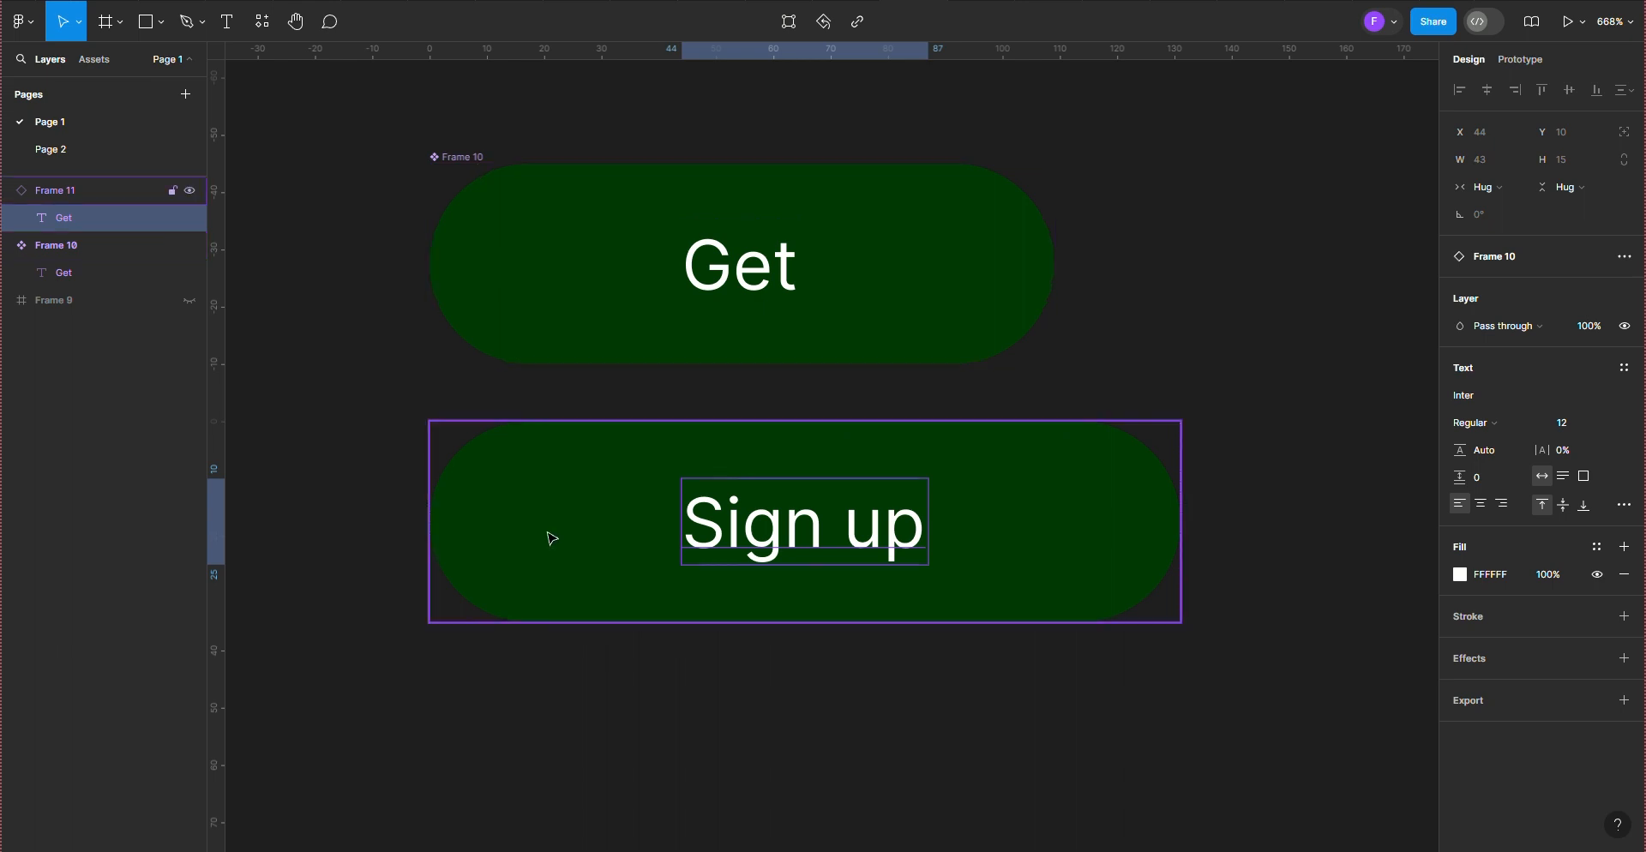
Step: Extend the main component's label text to read "Get up"
click(483, 193)
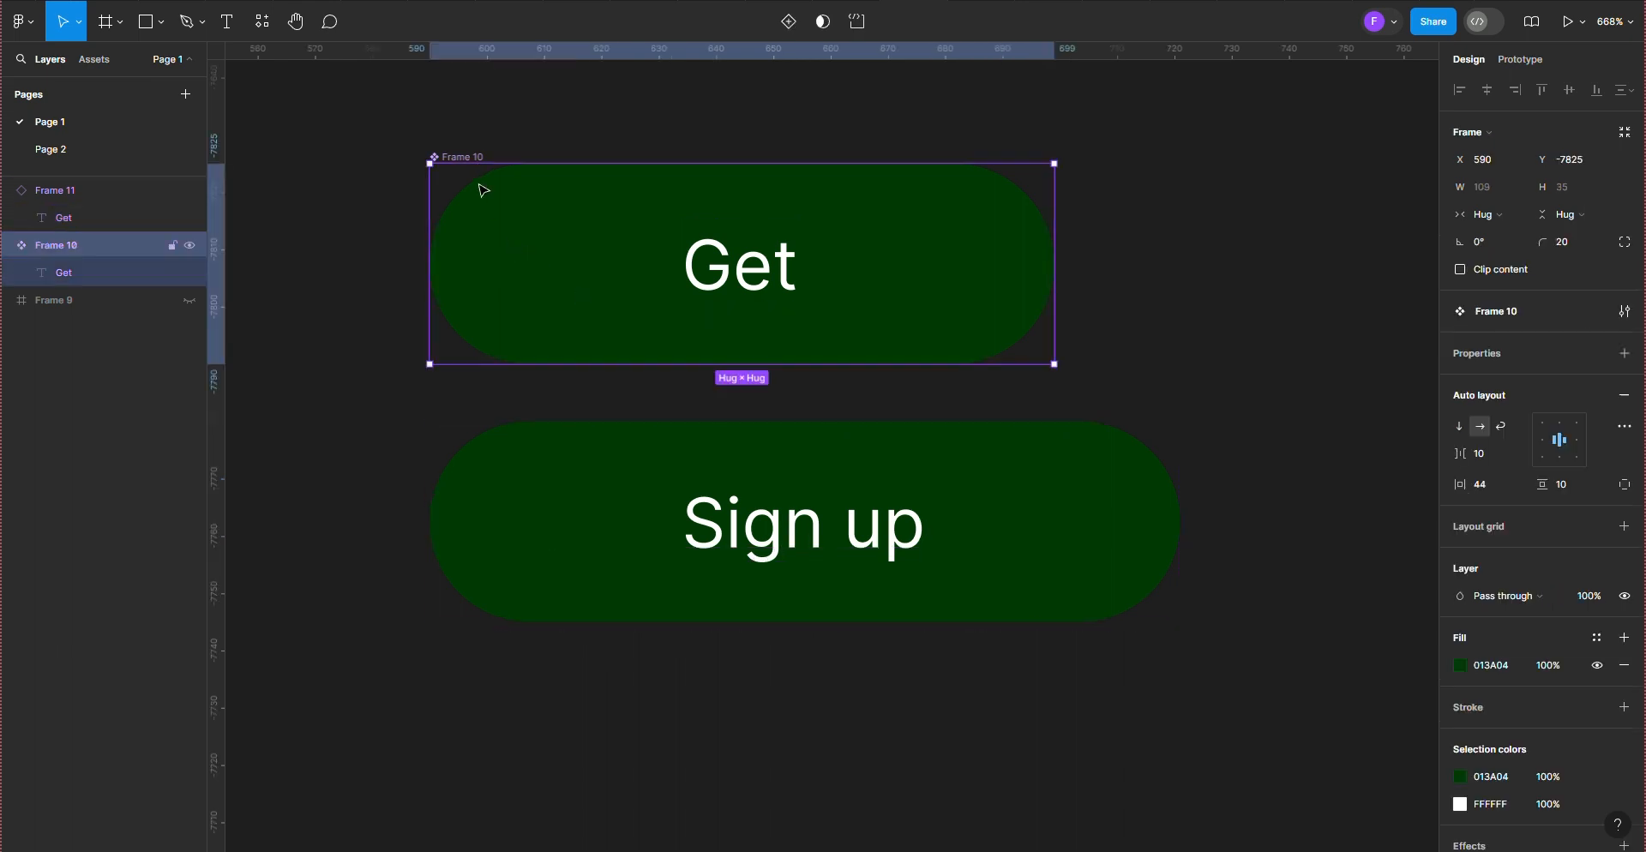
click(750, 290)
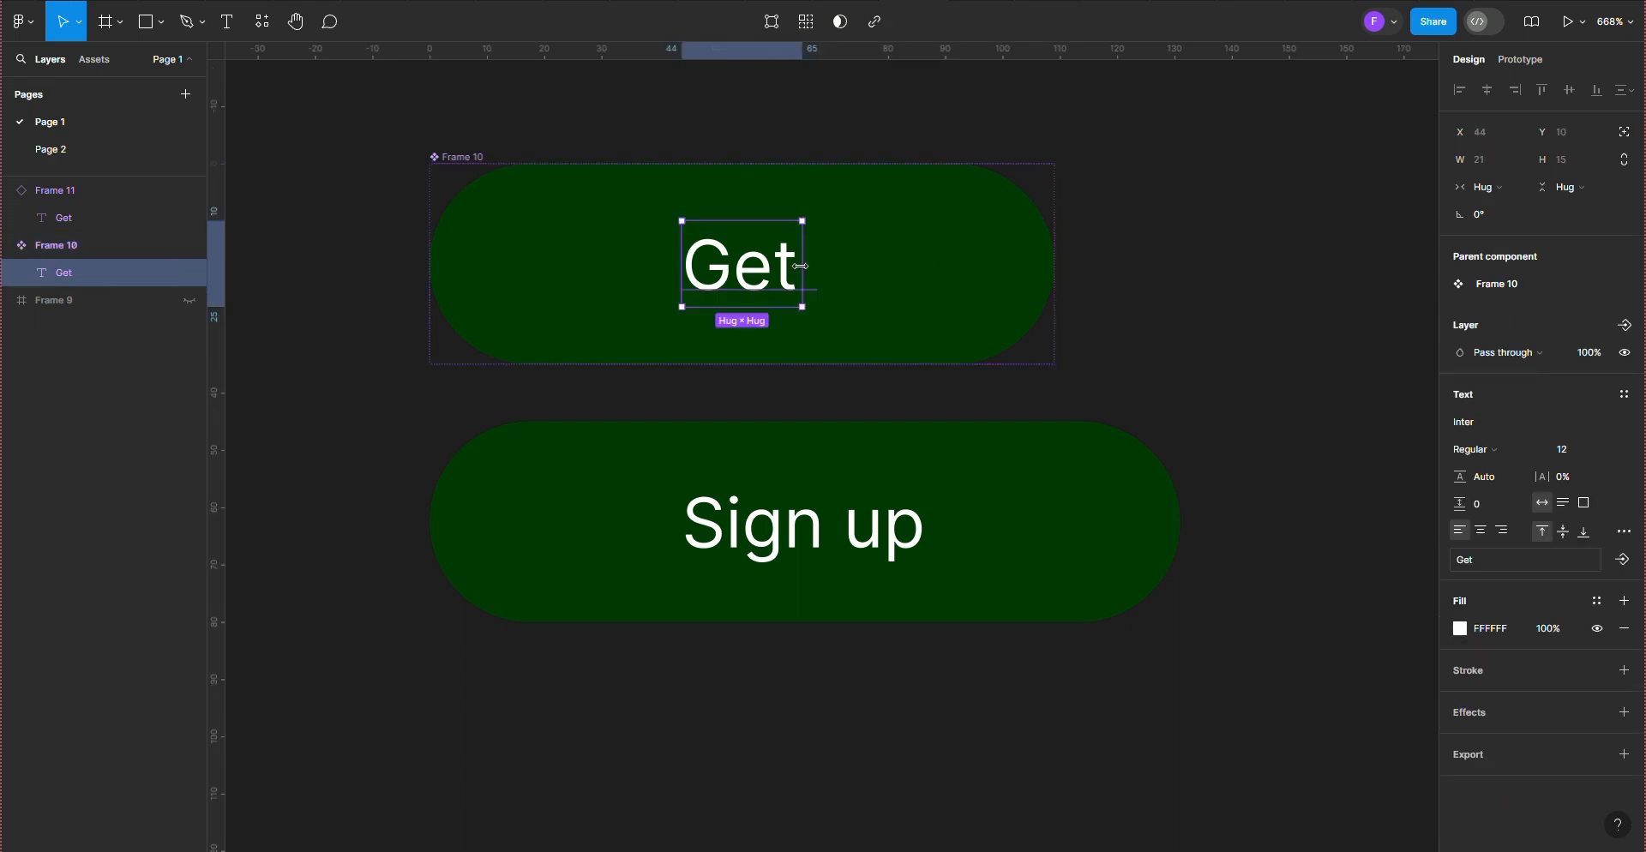
double_click(801, 268)
click(803, 268)
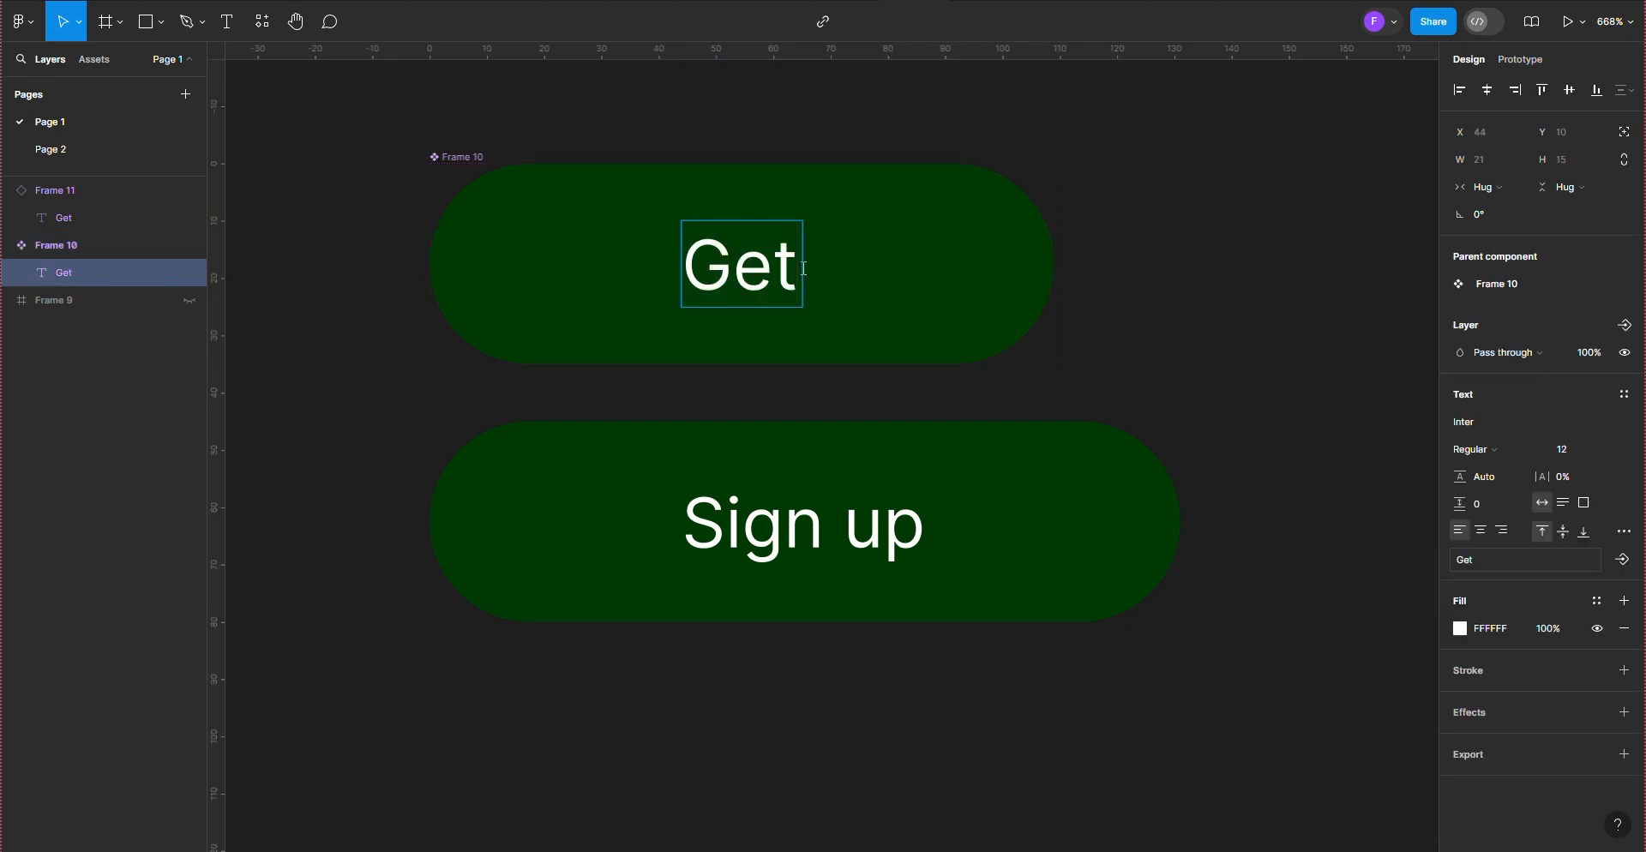
text(uo)
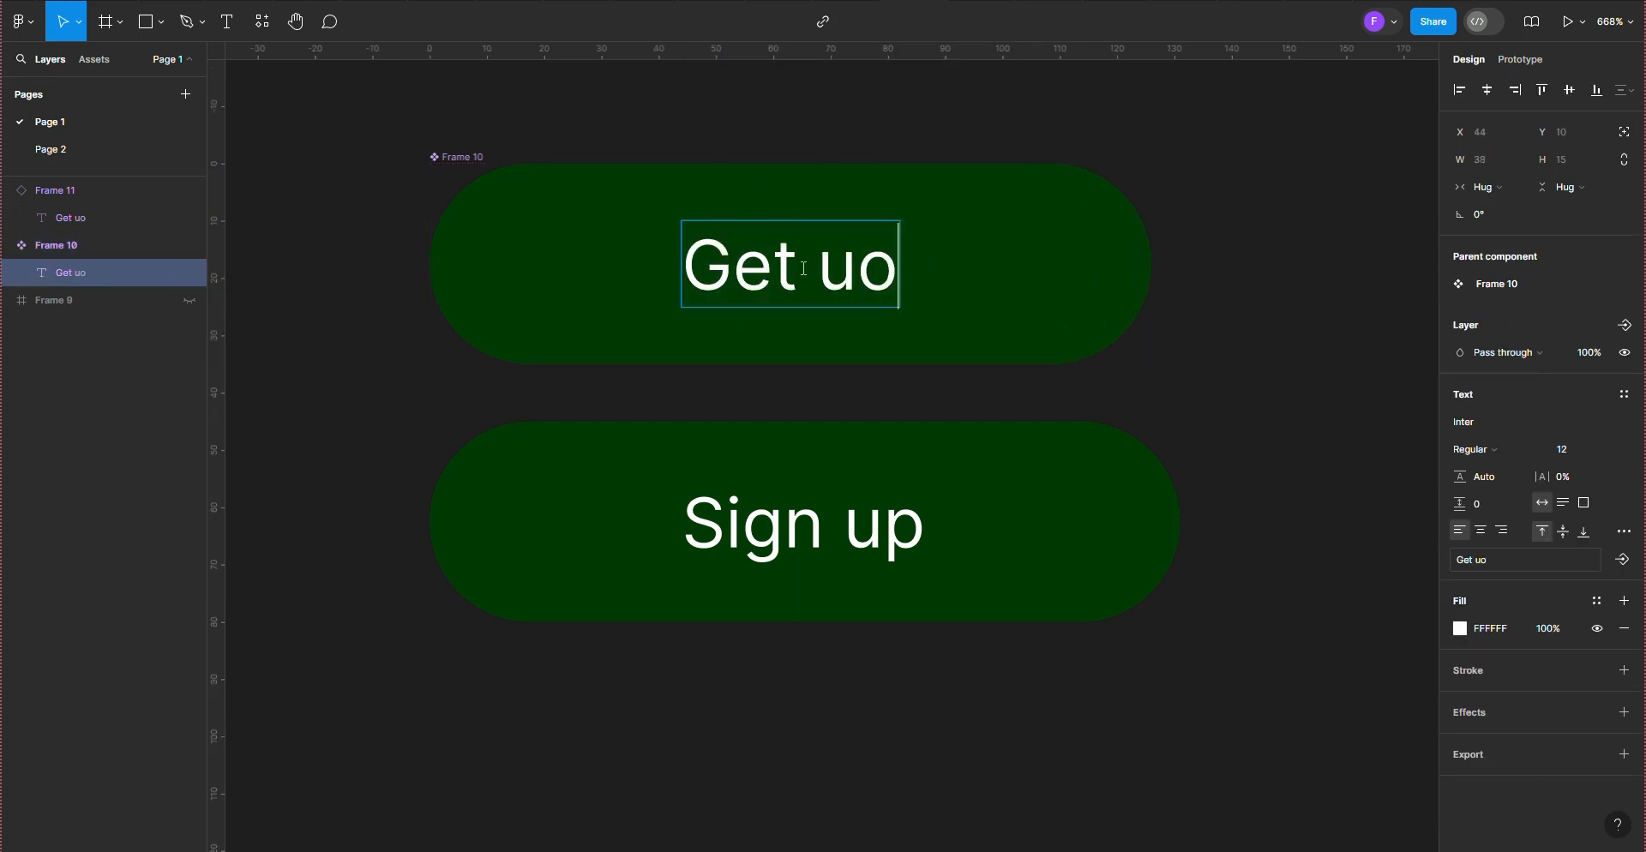
key(BackSpace)
text(p)
key(Escape)
click(645, 551)
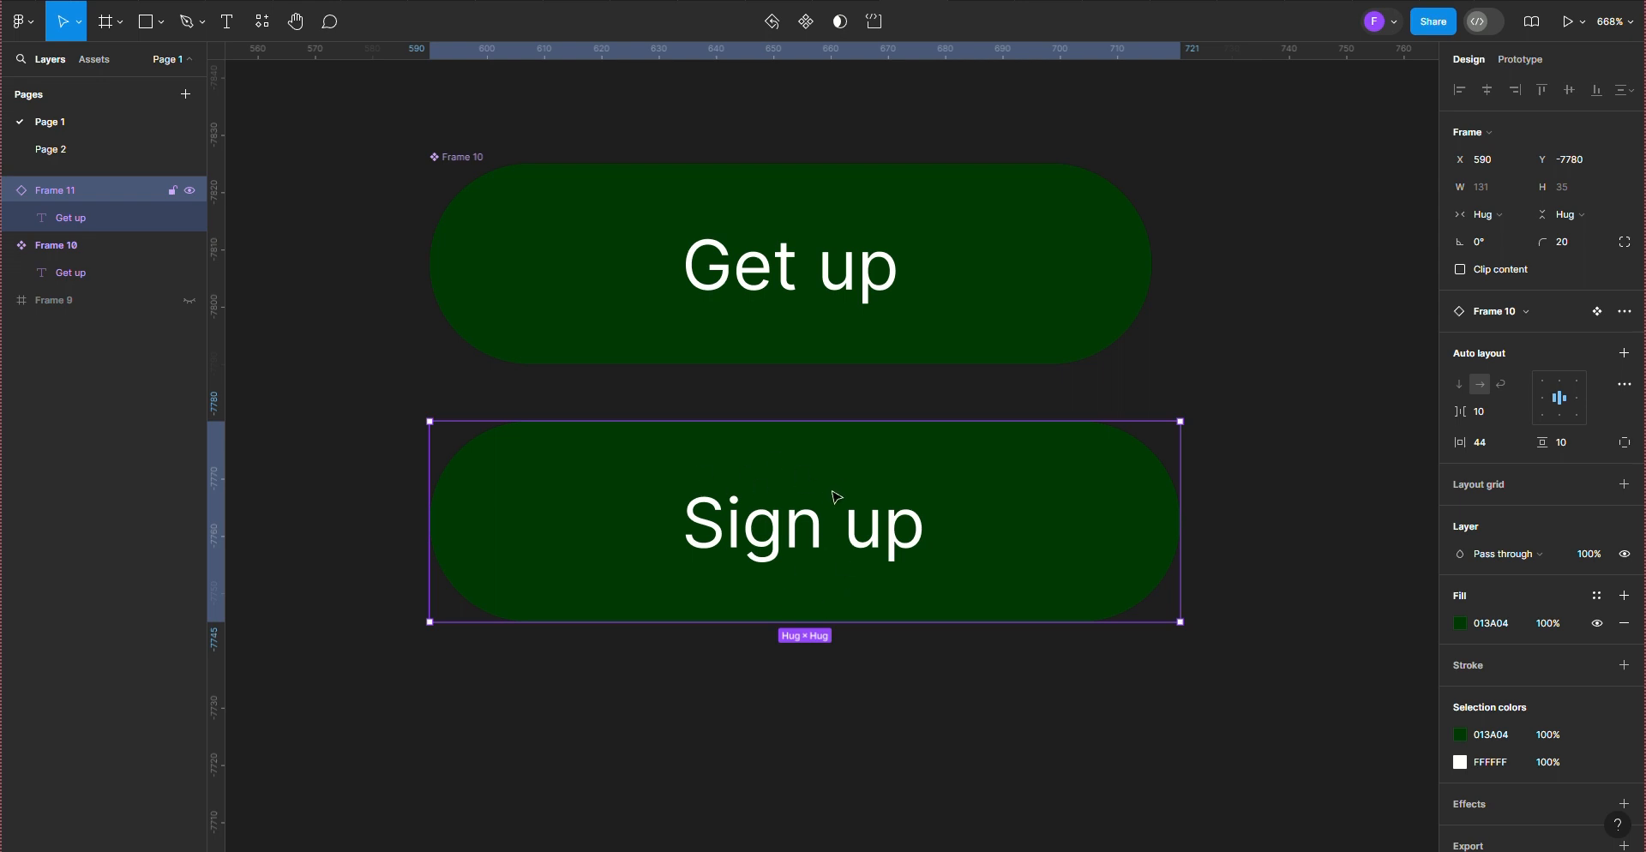
click(467, 192)
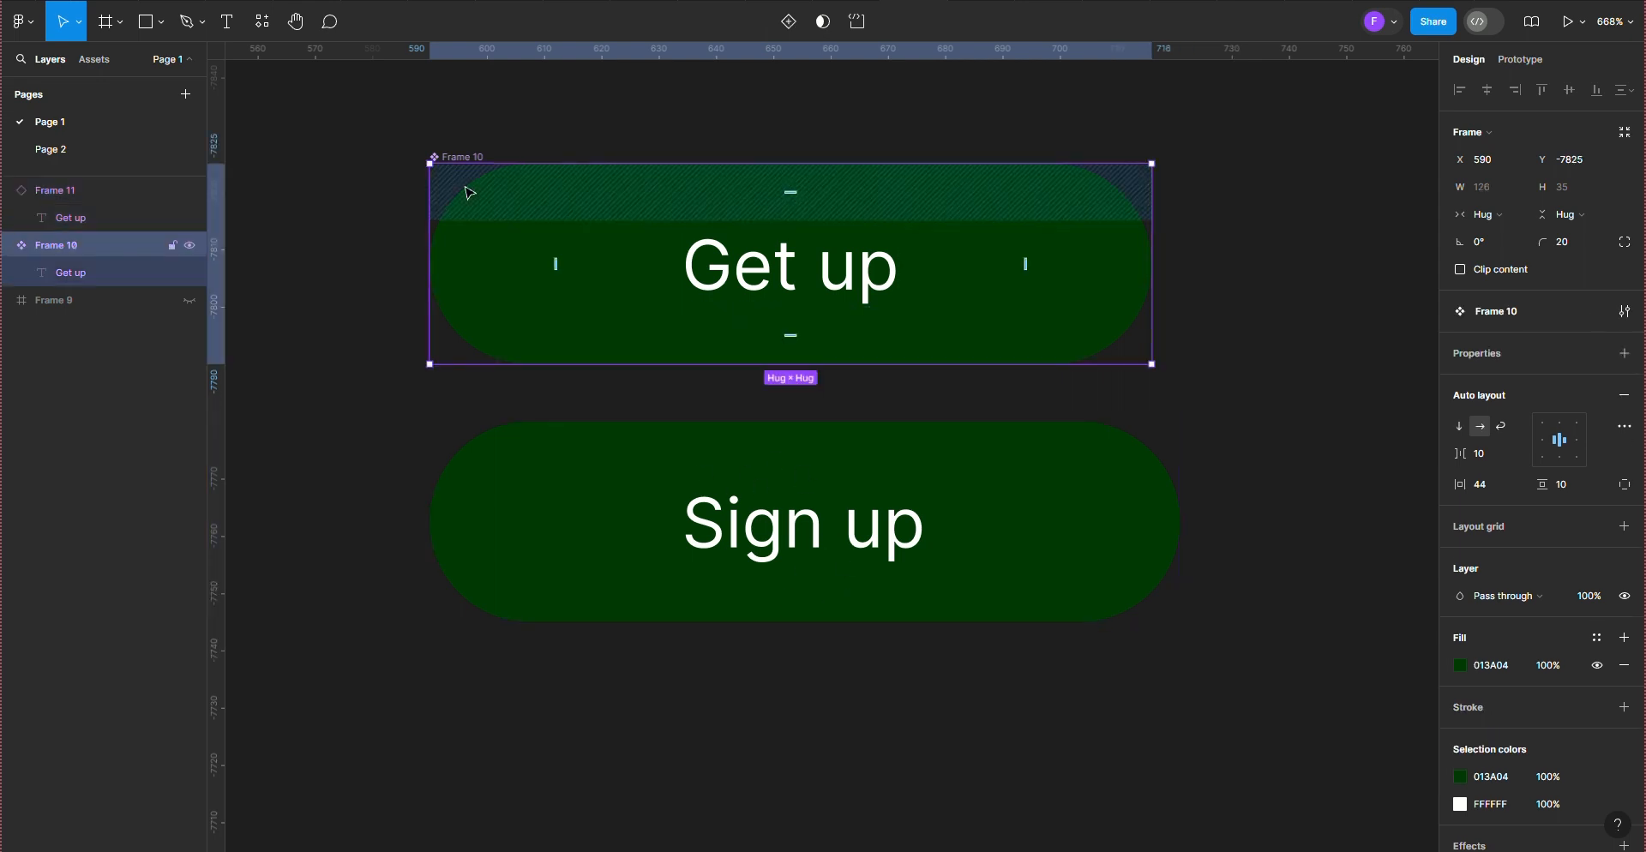
double_click(881, 268)
click(889, 269)
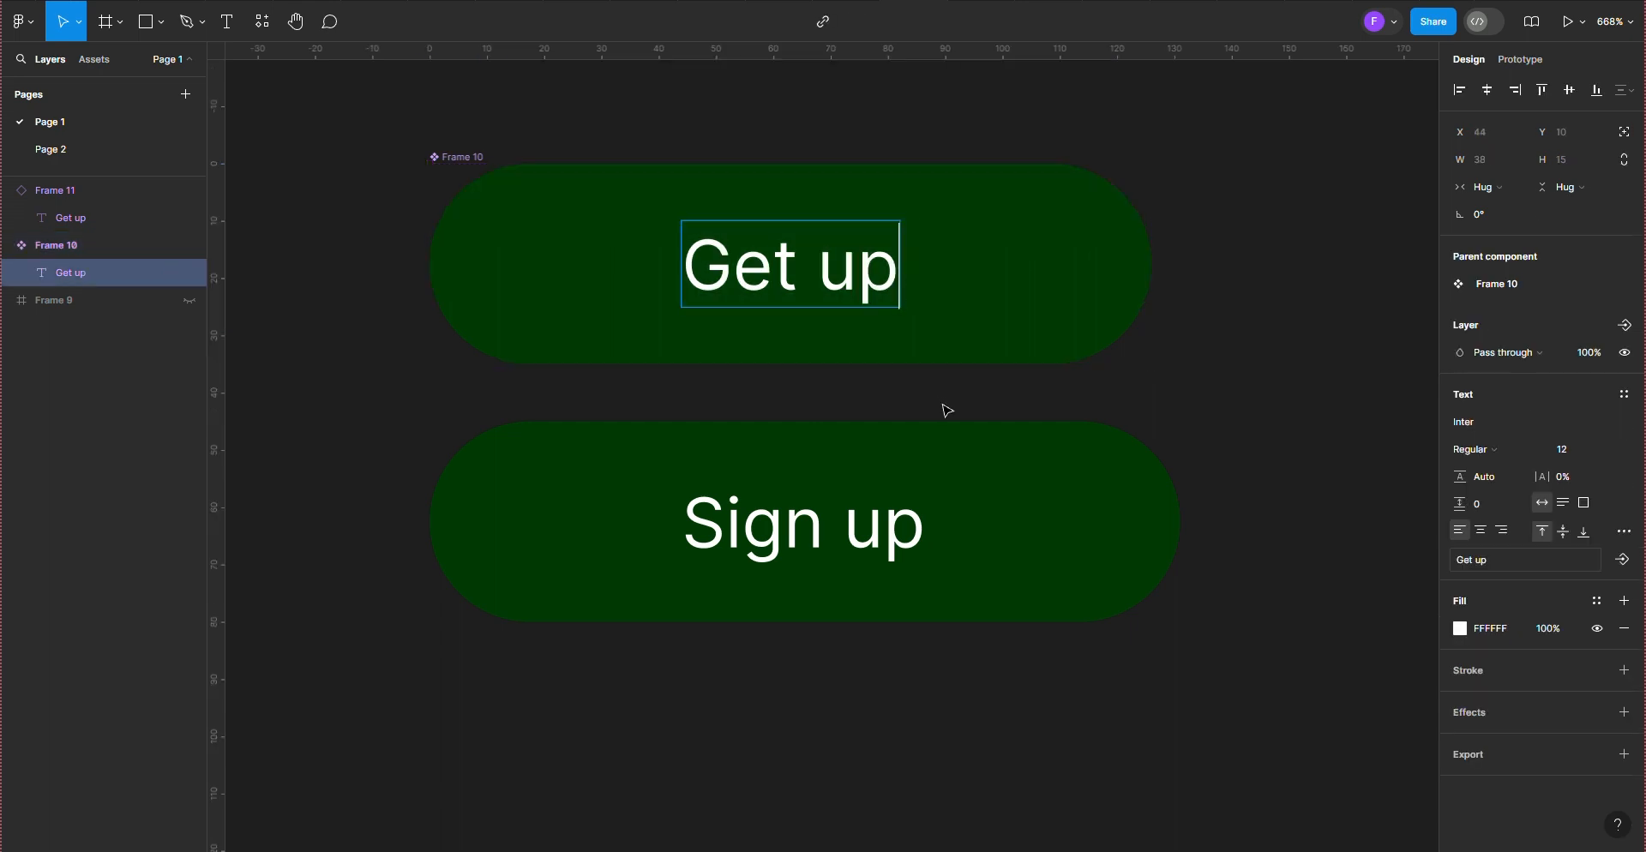
click(943, 403)
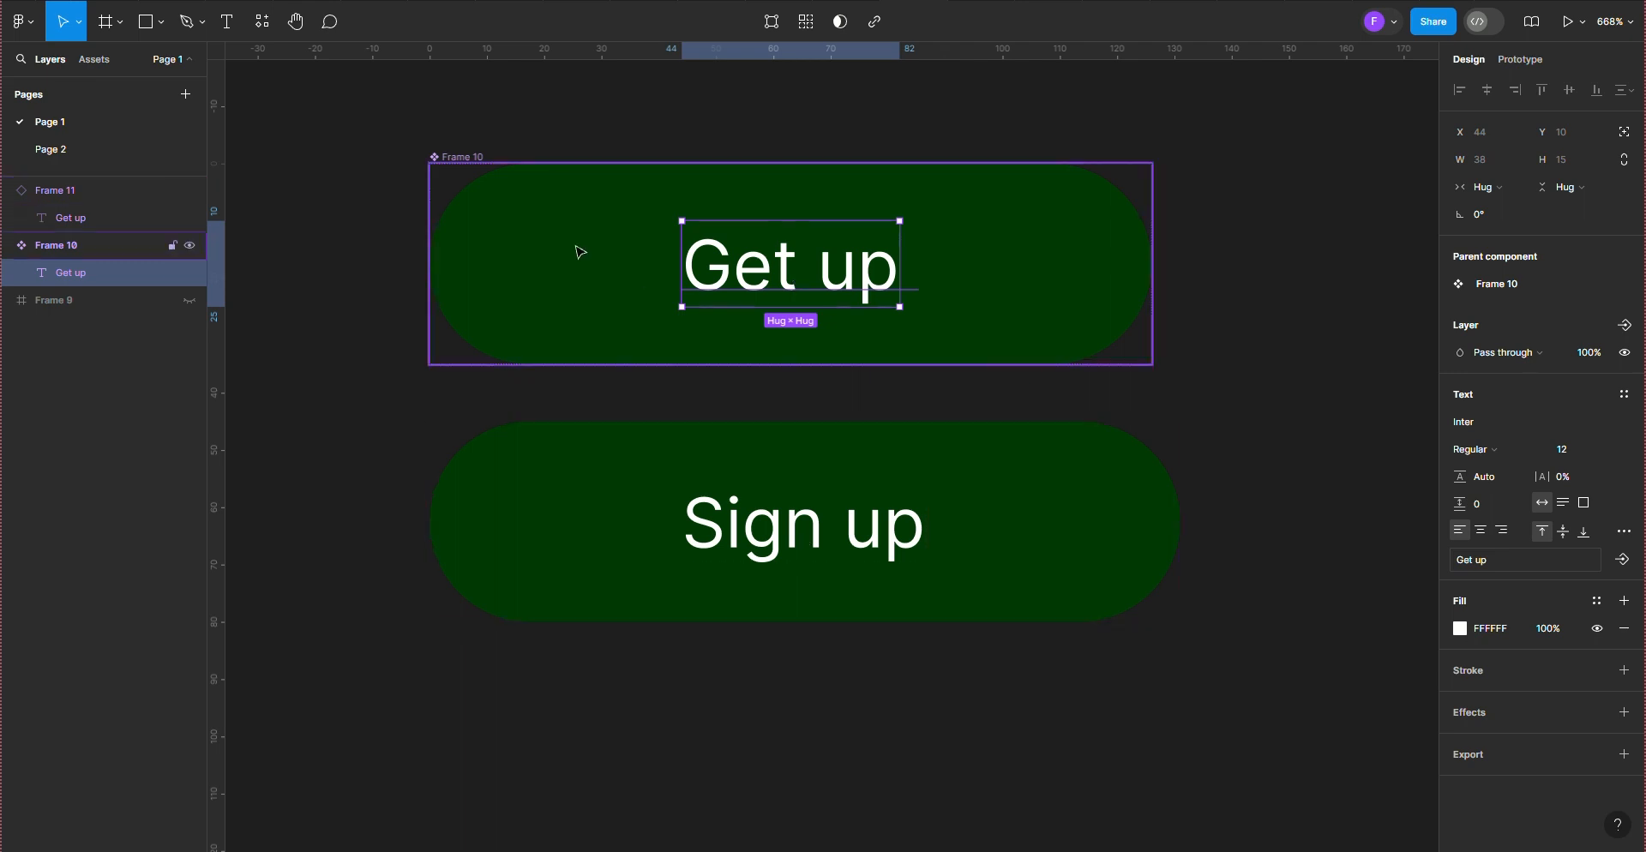
Step: Try the brighter green 3AC23F as the main component's fill, and undo the change
click(487, 177)
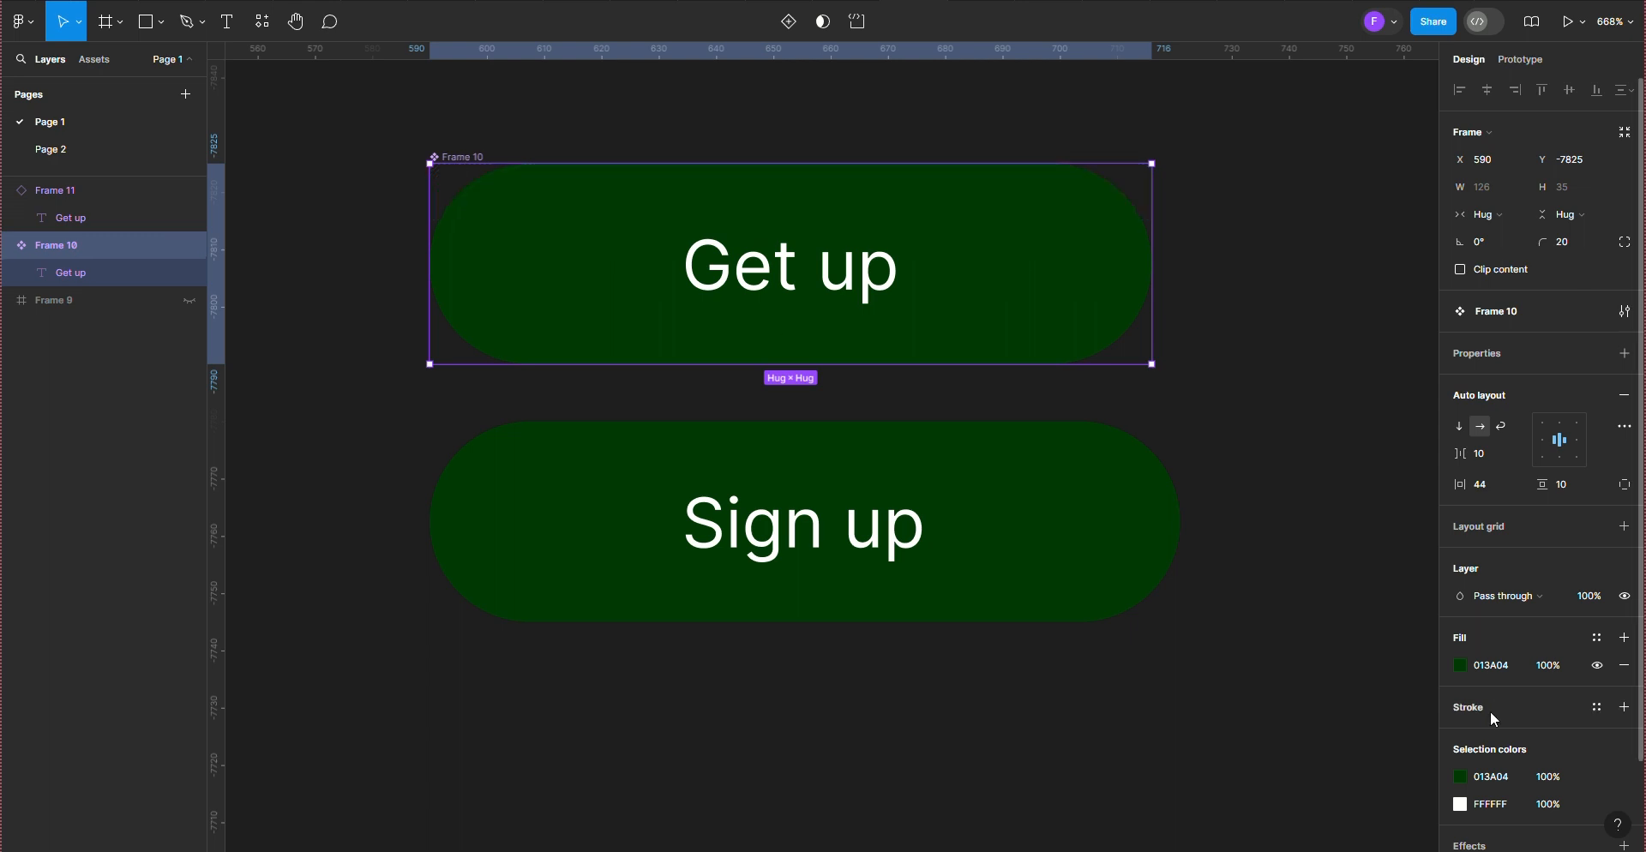
click(1460, 666)
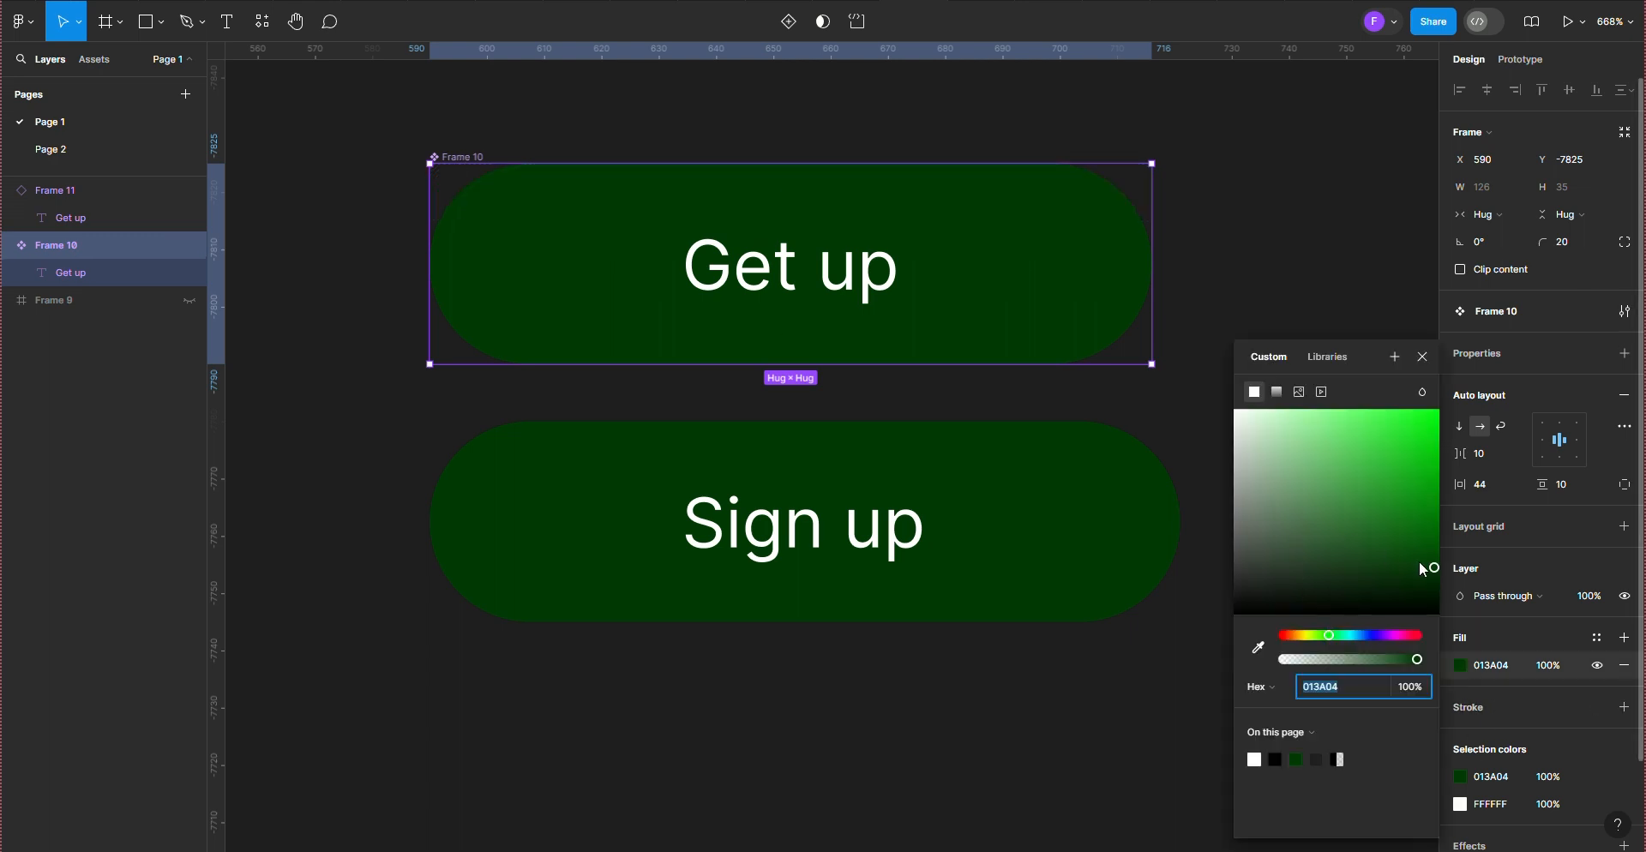
drag(1430, 570, 1378, 458)
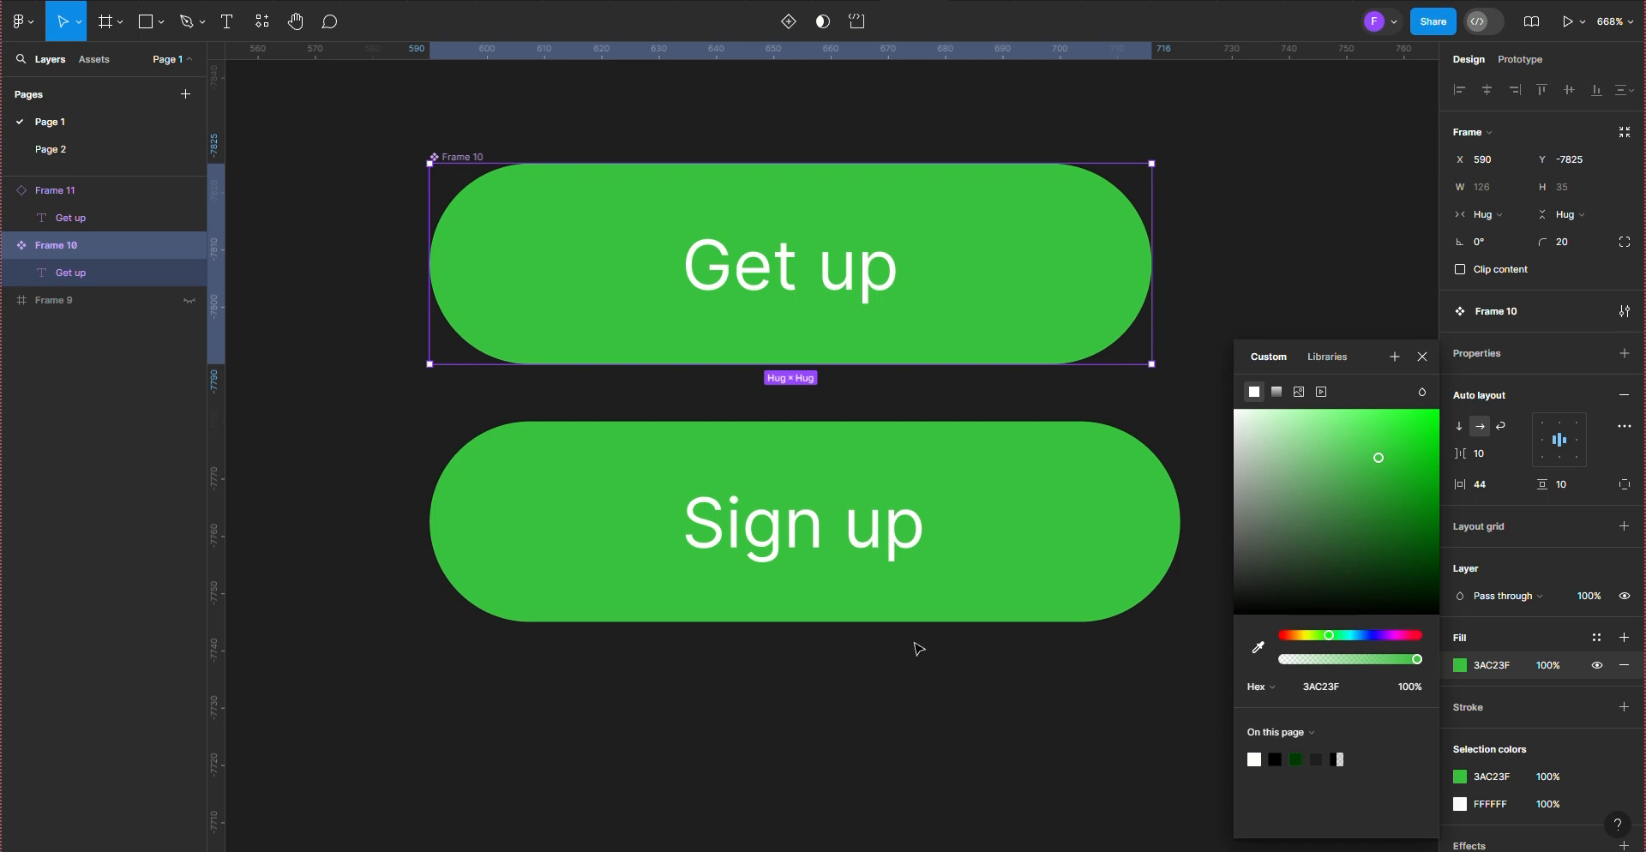
key(ctrl+z)
Step: Override the "Sign up" instance's fill with the bright green 15C01C
click(526, 544)
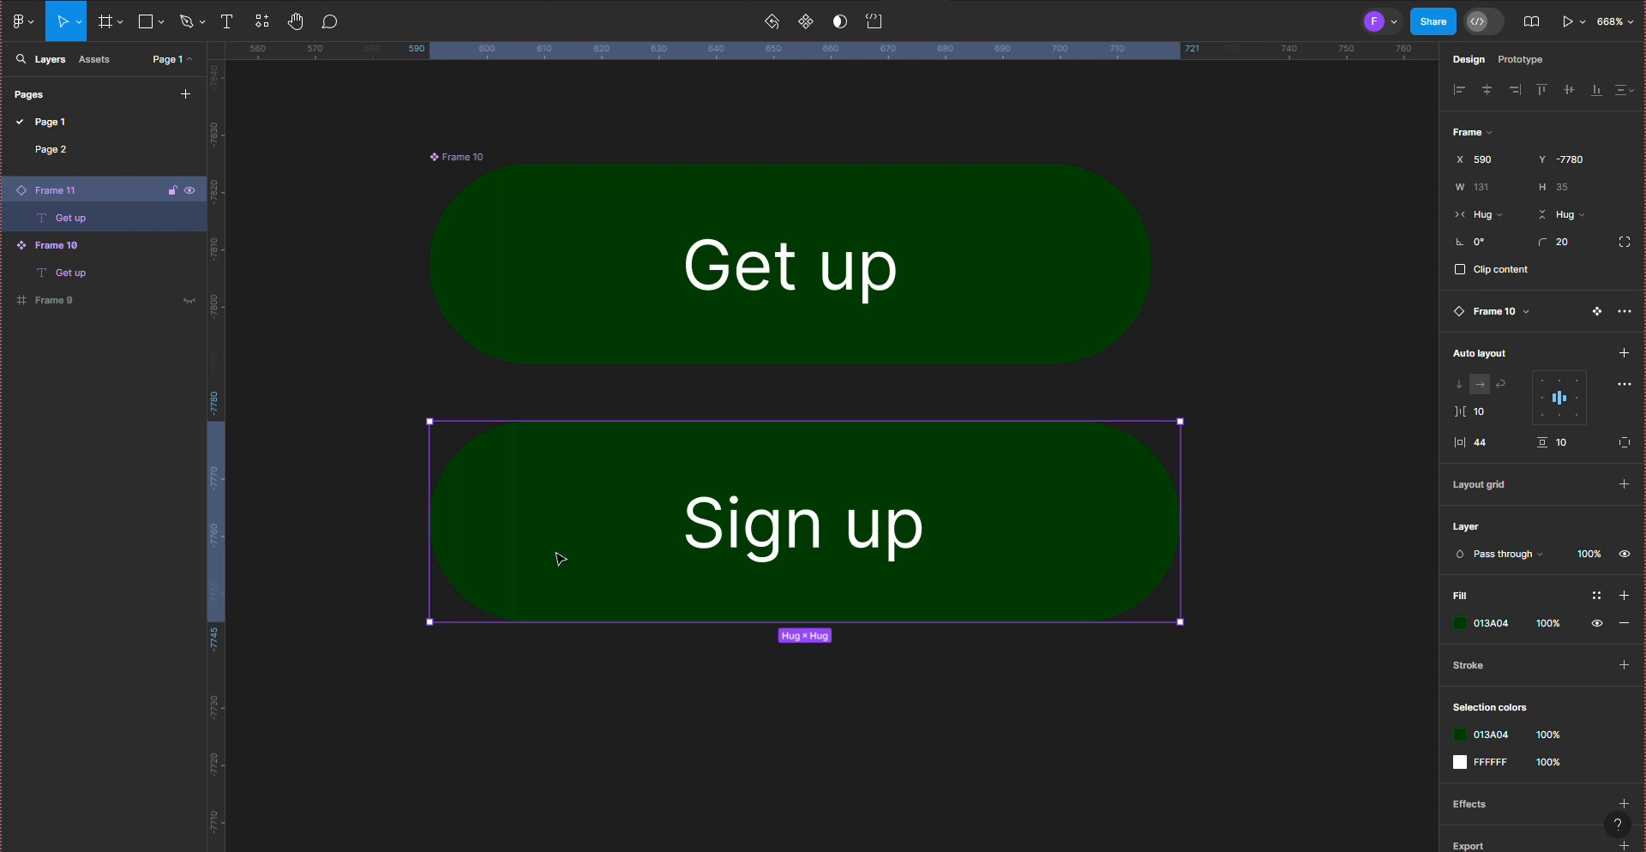
click(1460, 623)
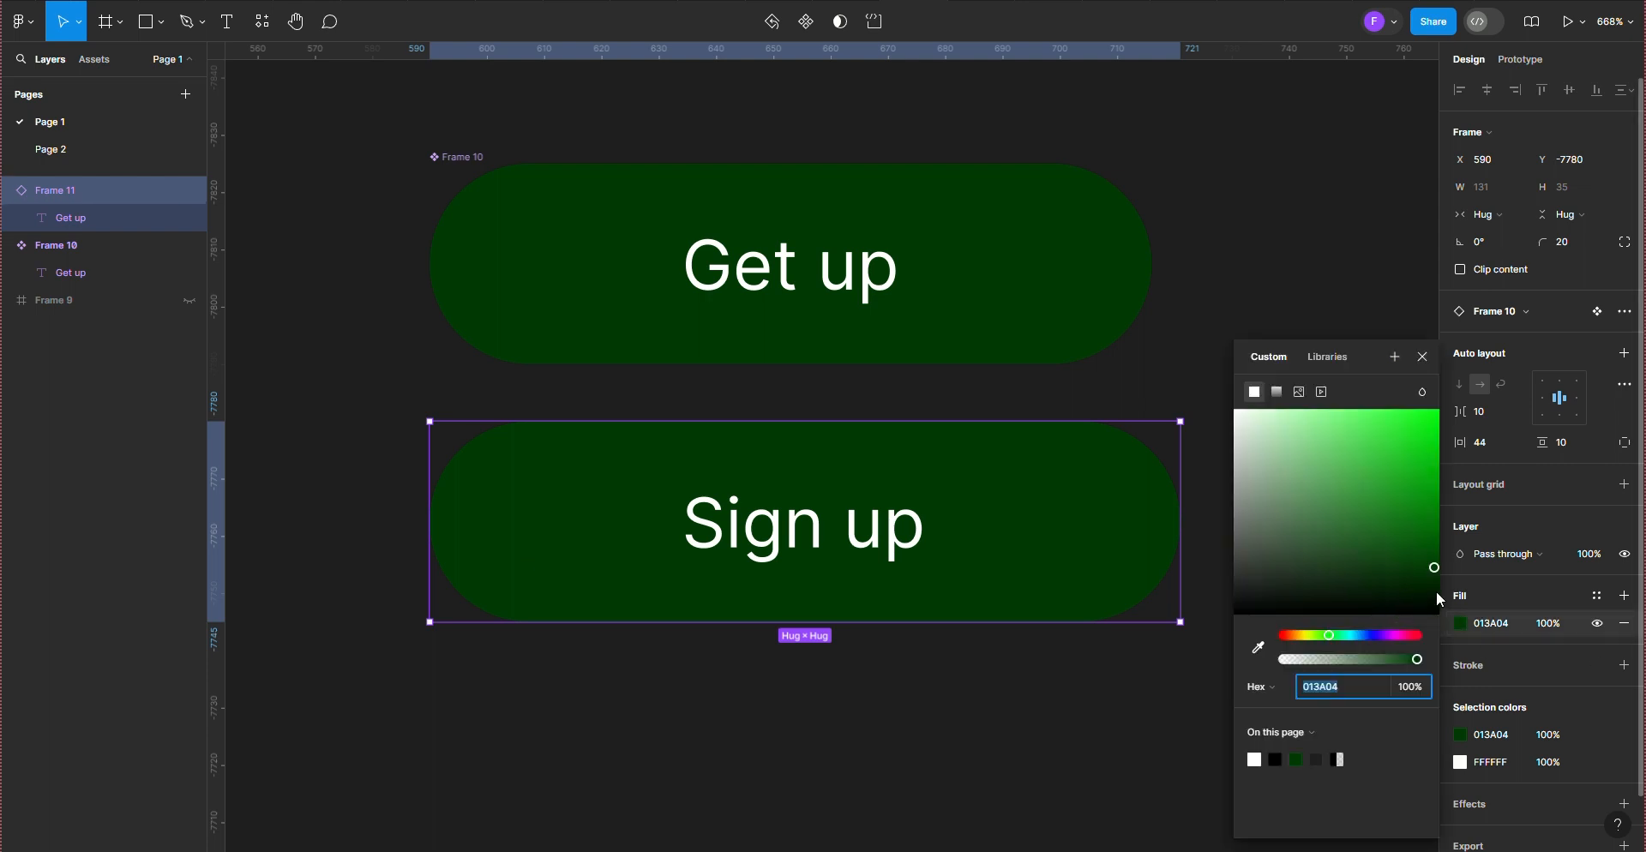
drag(1438, 574, 1417, 459)
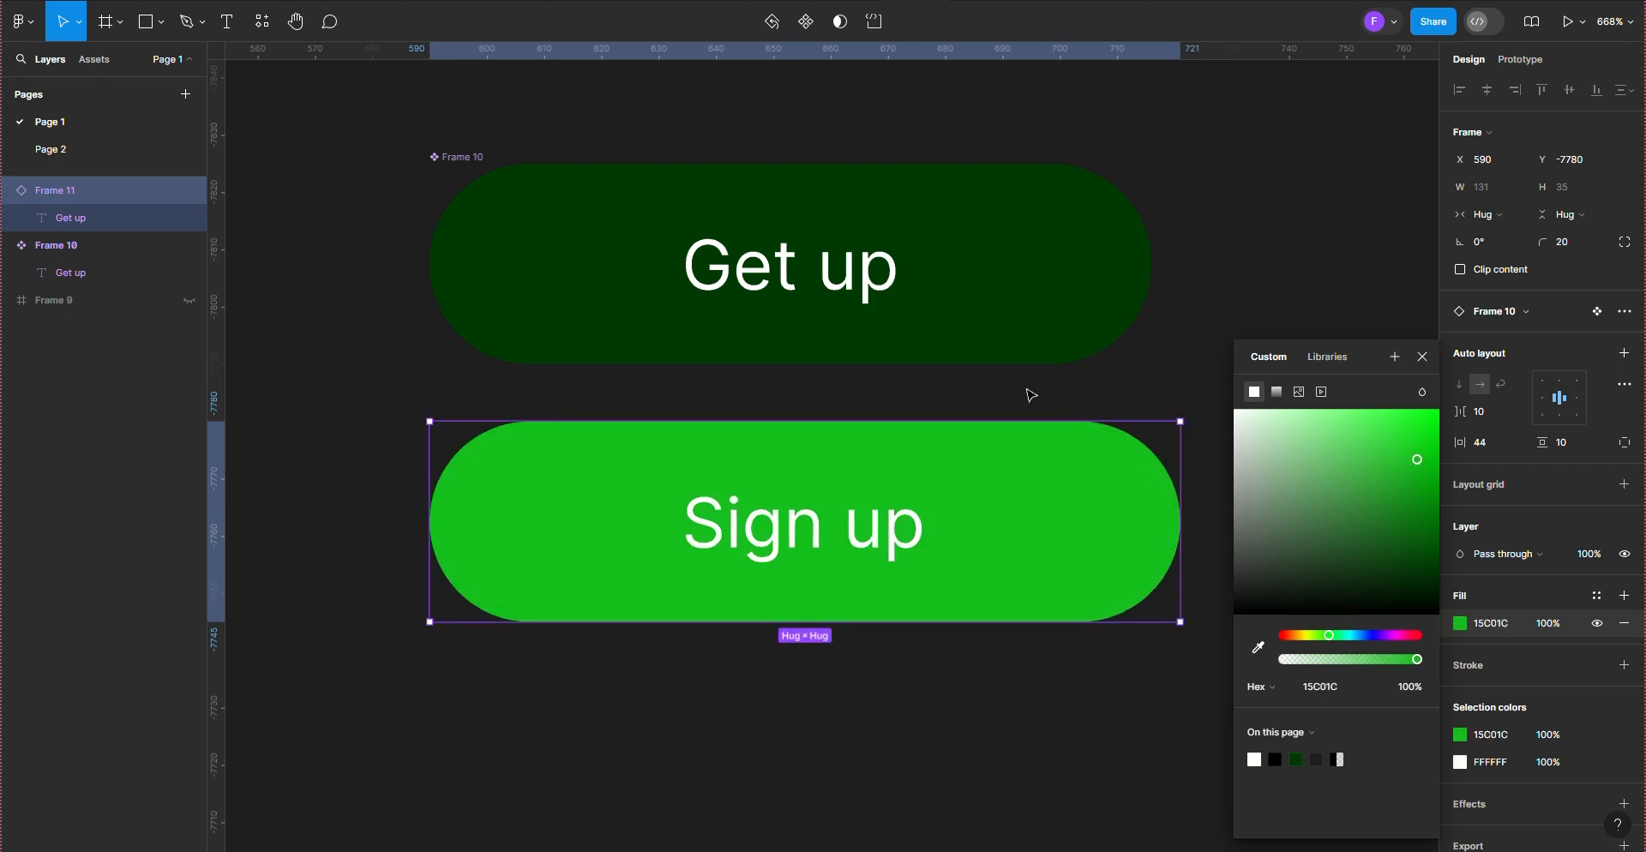
click(602, 391)
Step: Try the bright green 18D720 on the main component, and settle its fill on the near-black 0B0D0B
click(440, 158)
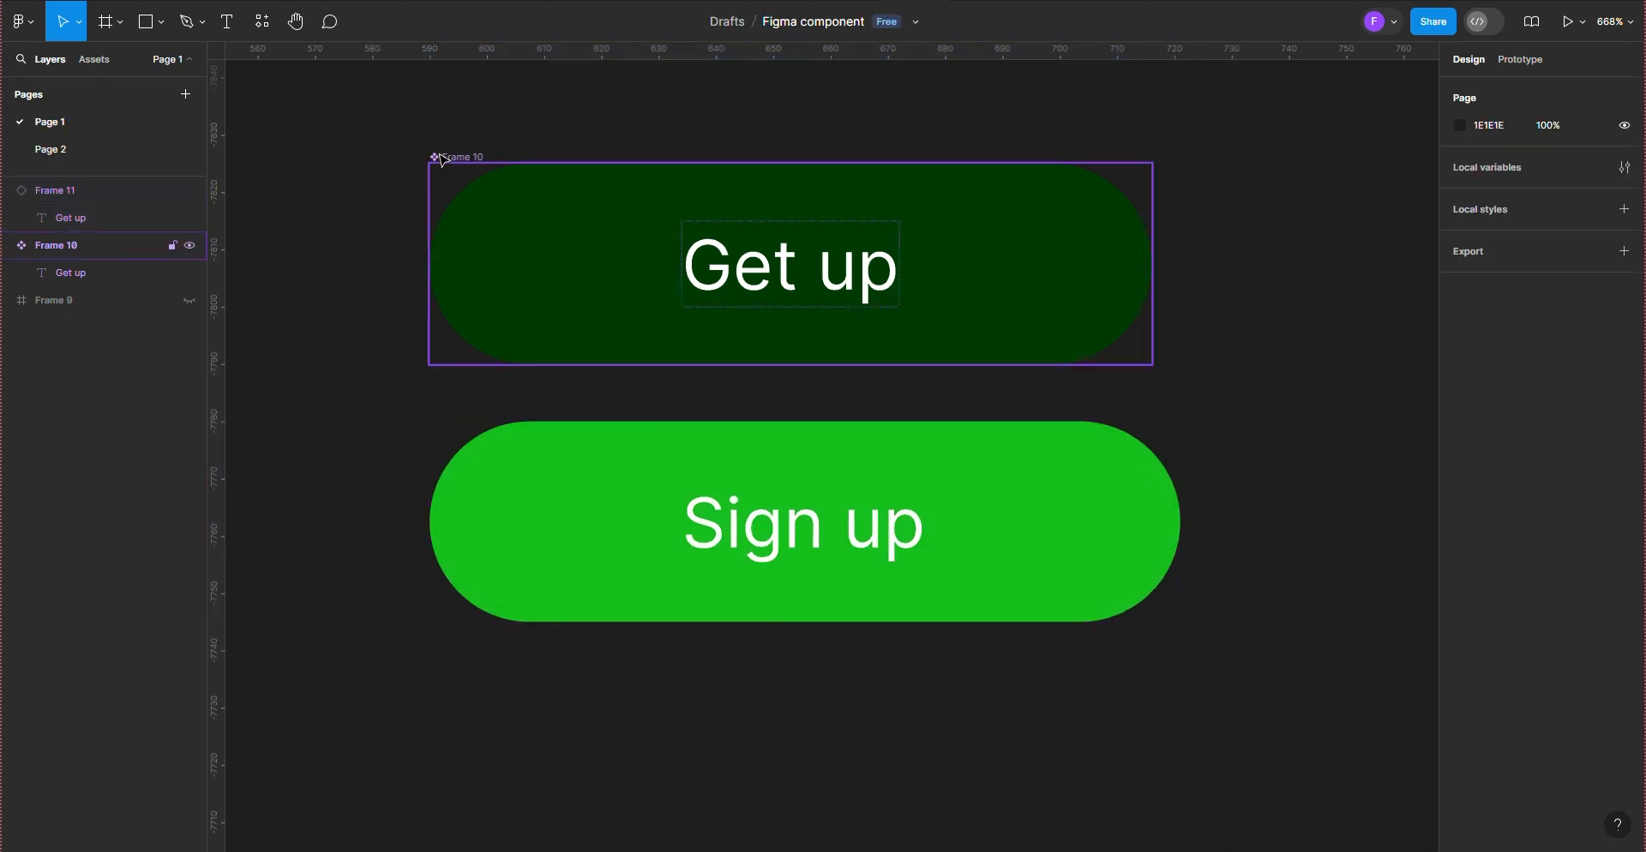
click(440, 158)
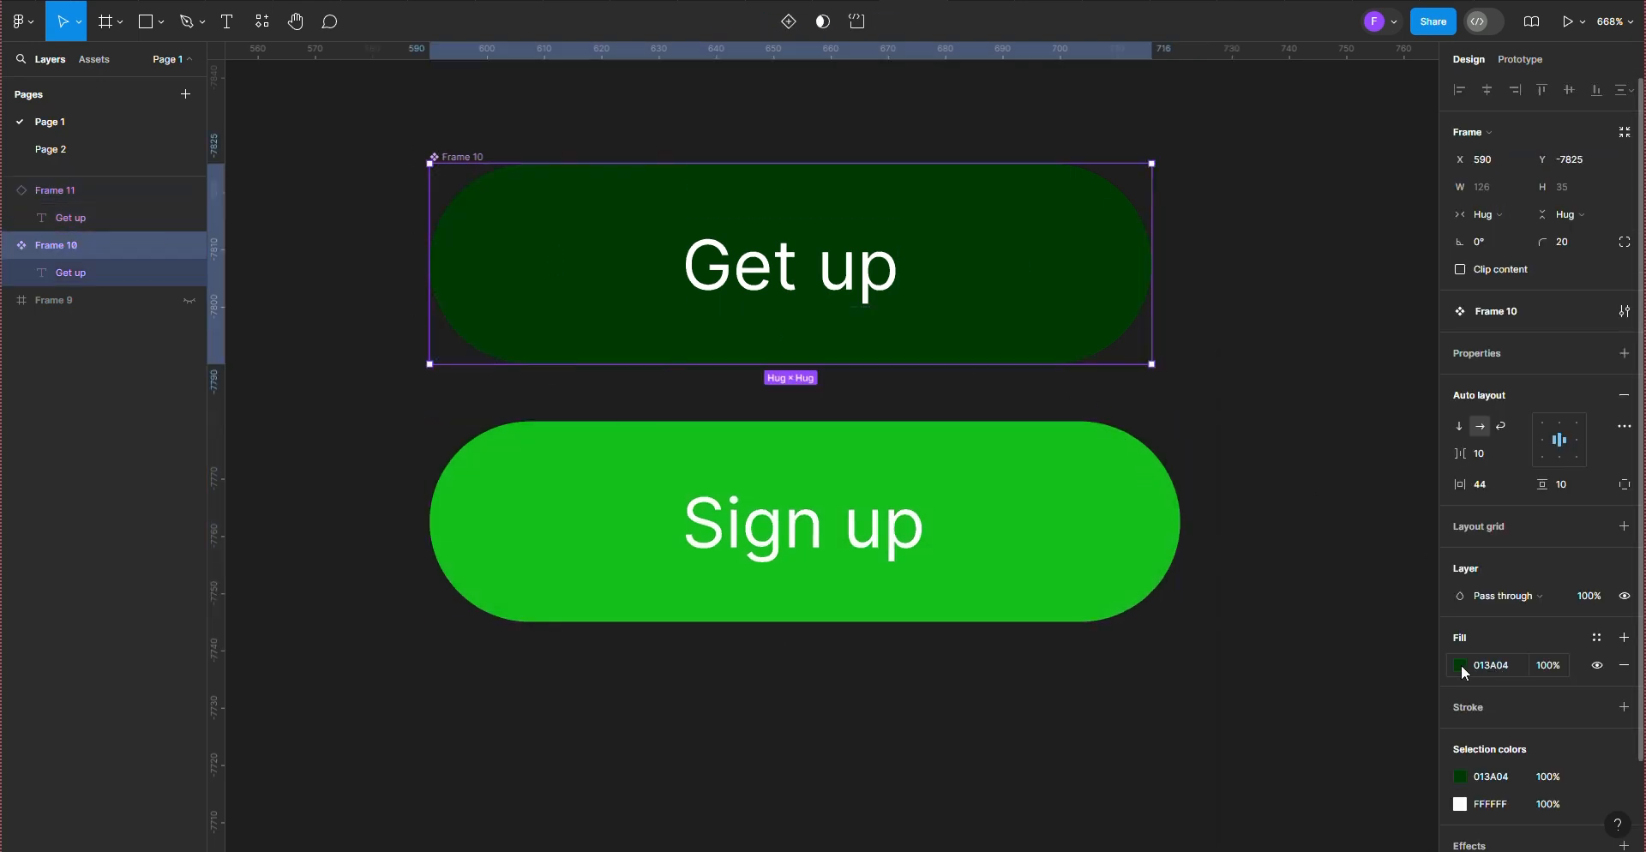
click(1460, 665)
drag(1406, 459, 1417, 447)
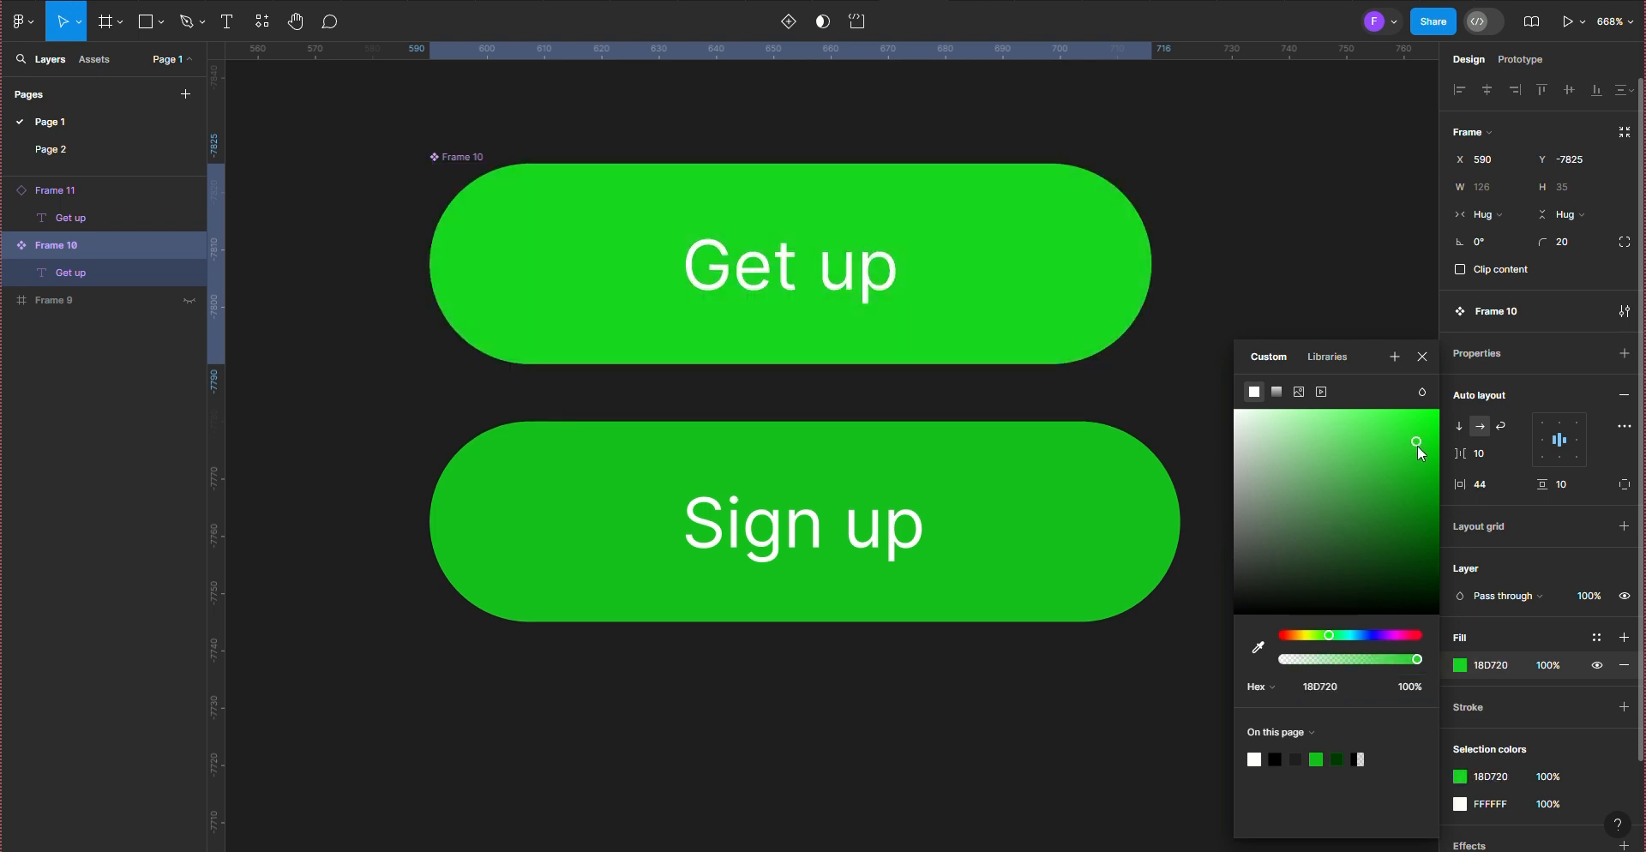
click(1268, 604)
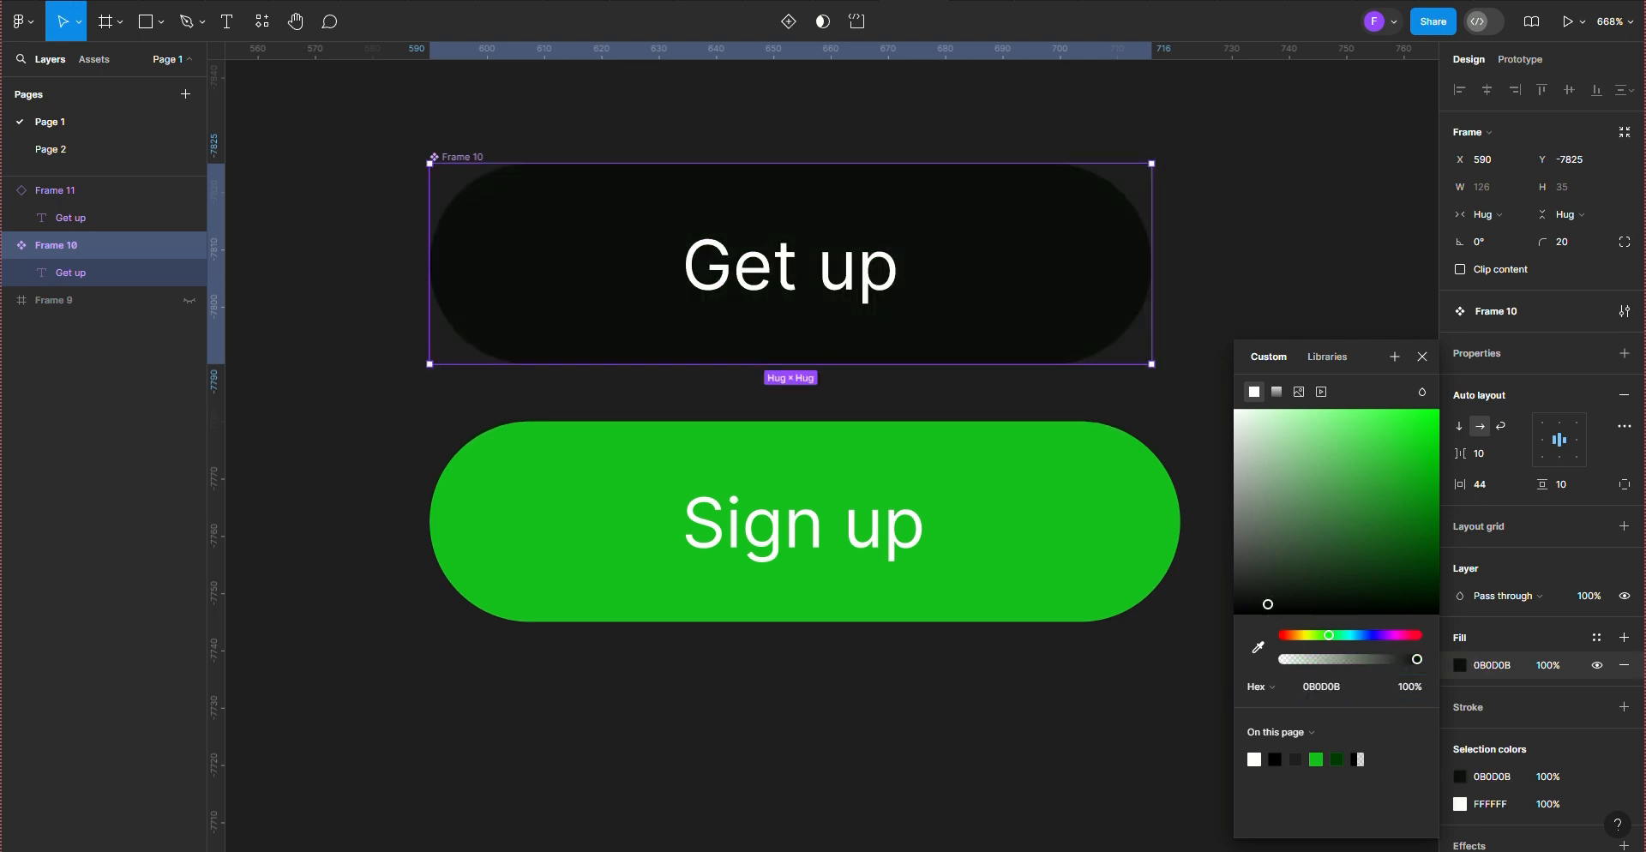
click(1106, 800)
Step: Duplicate the green "Sign up" instance and place the copy directly below it
scroll(710, 398, down, 2)
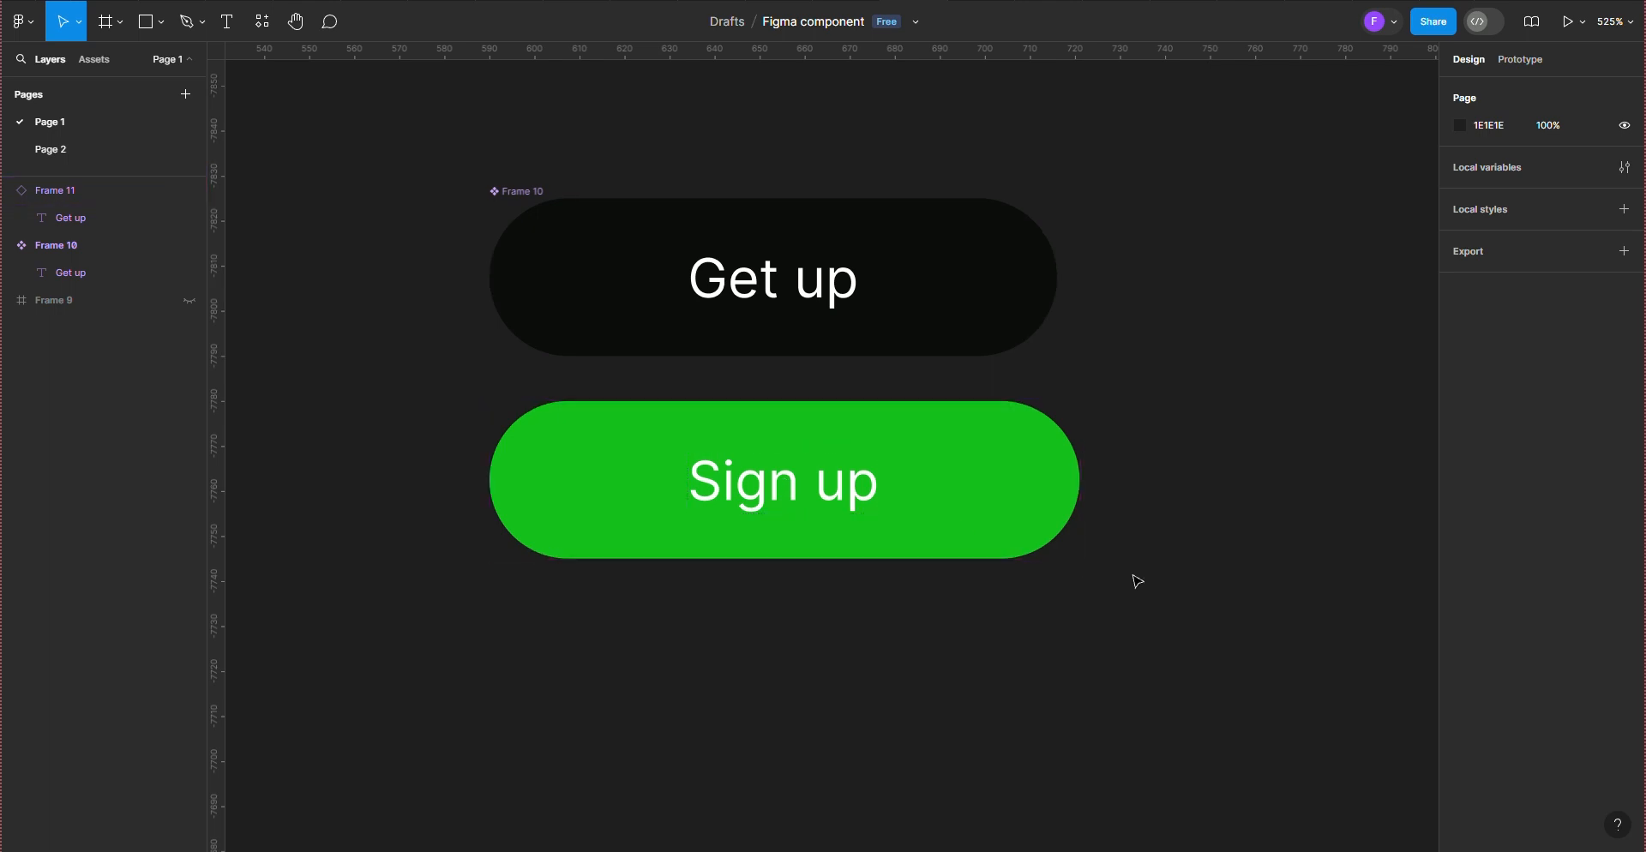
scroll(1135, 576, up, 1)
click(727, 445)
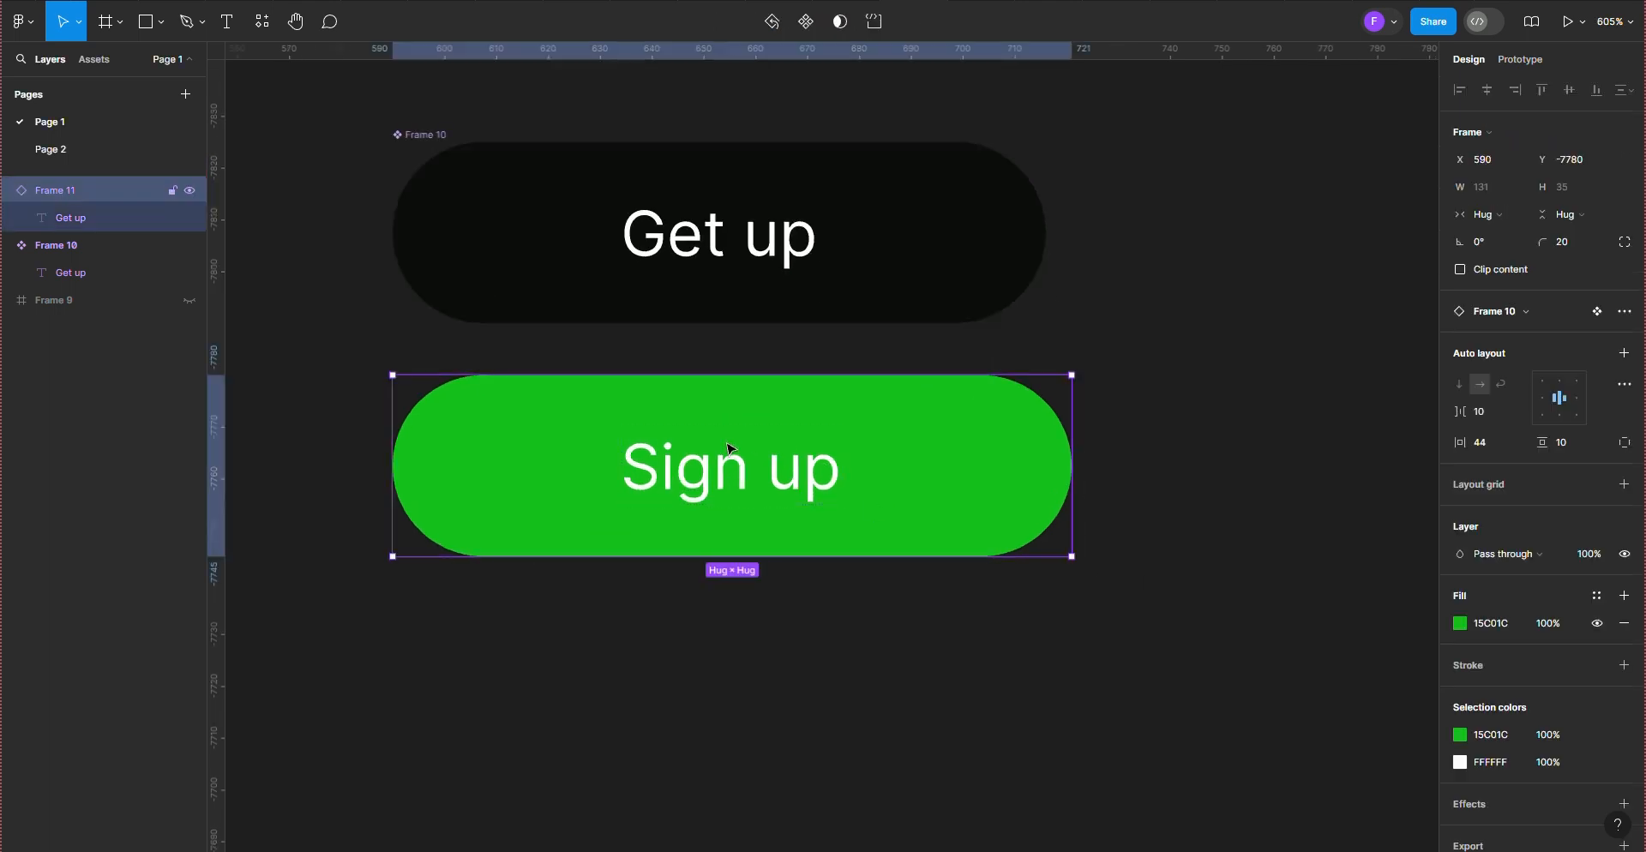
drag(730, 446, 724, 675)
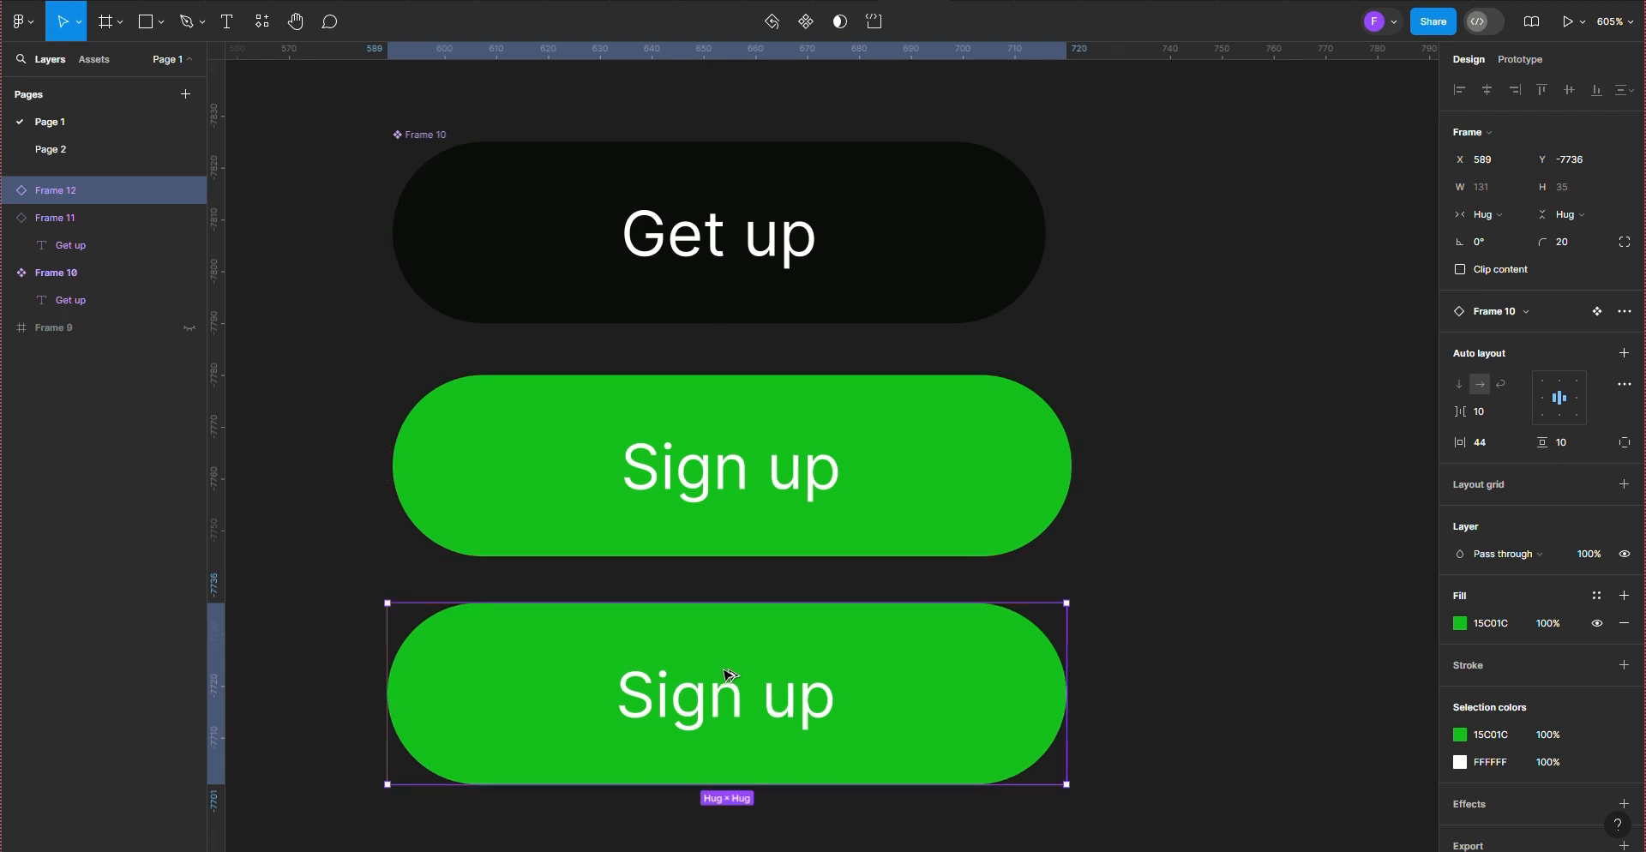
Step: Replace the word "Sign" in the first green instance's label with "gfsgsgsgsg"
double_click(768, 471)
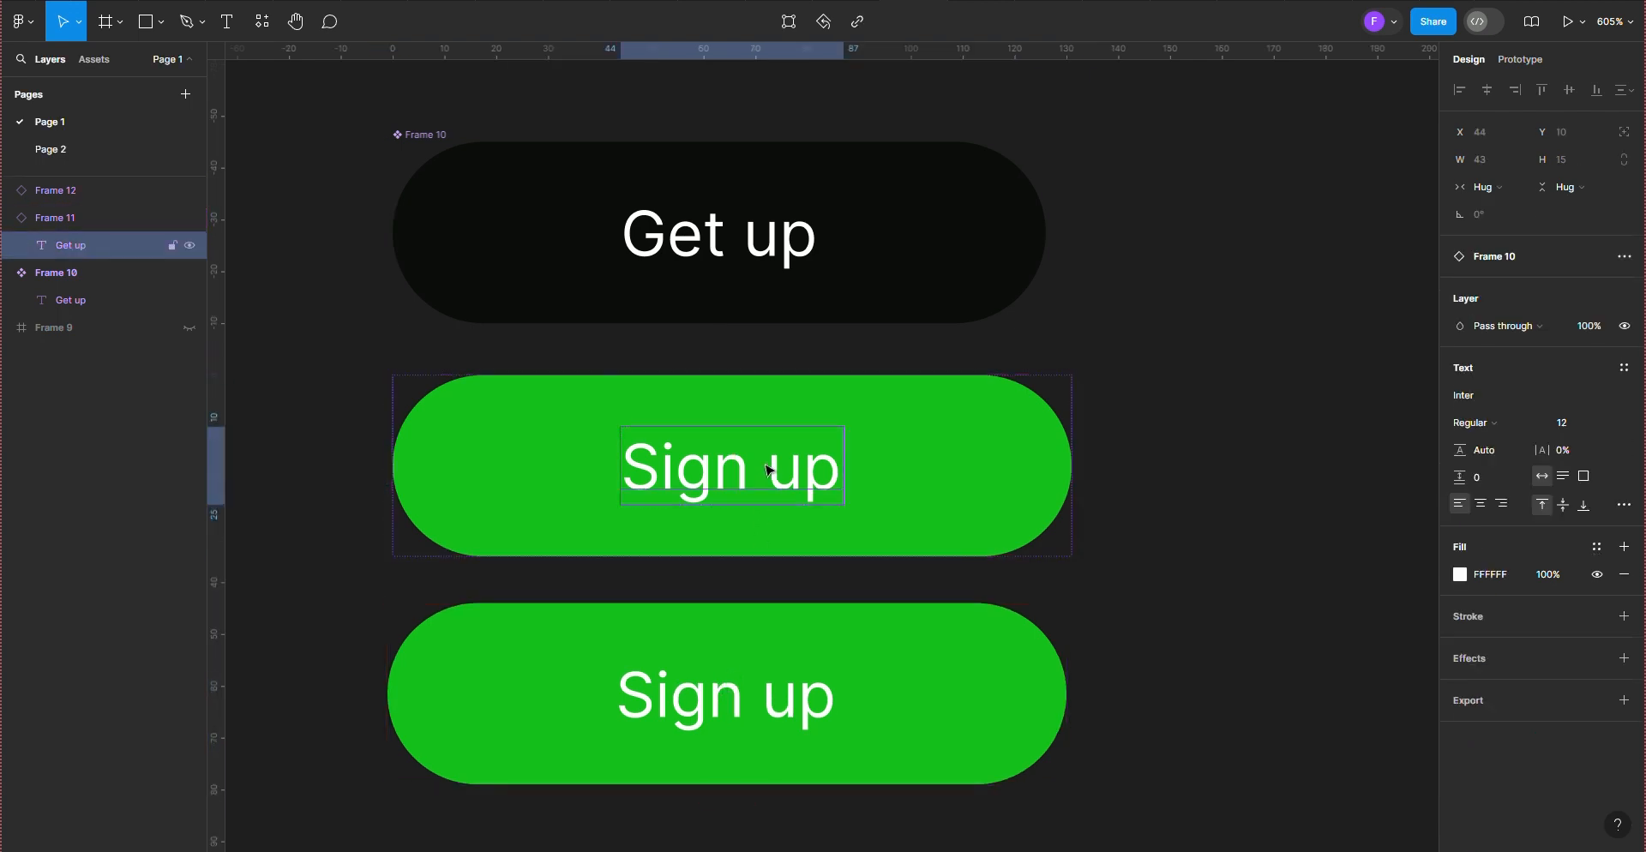
double_click(748, 468)
key(BackSpace)
key(BackSpace)
key(BackSpace)
key(BackSpace)
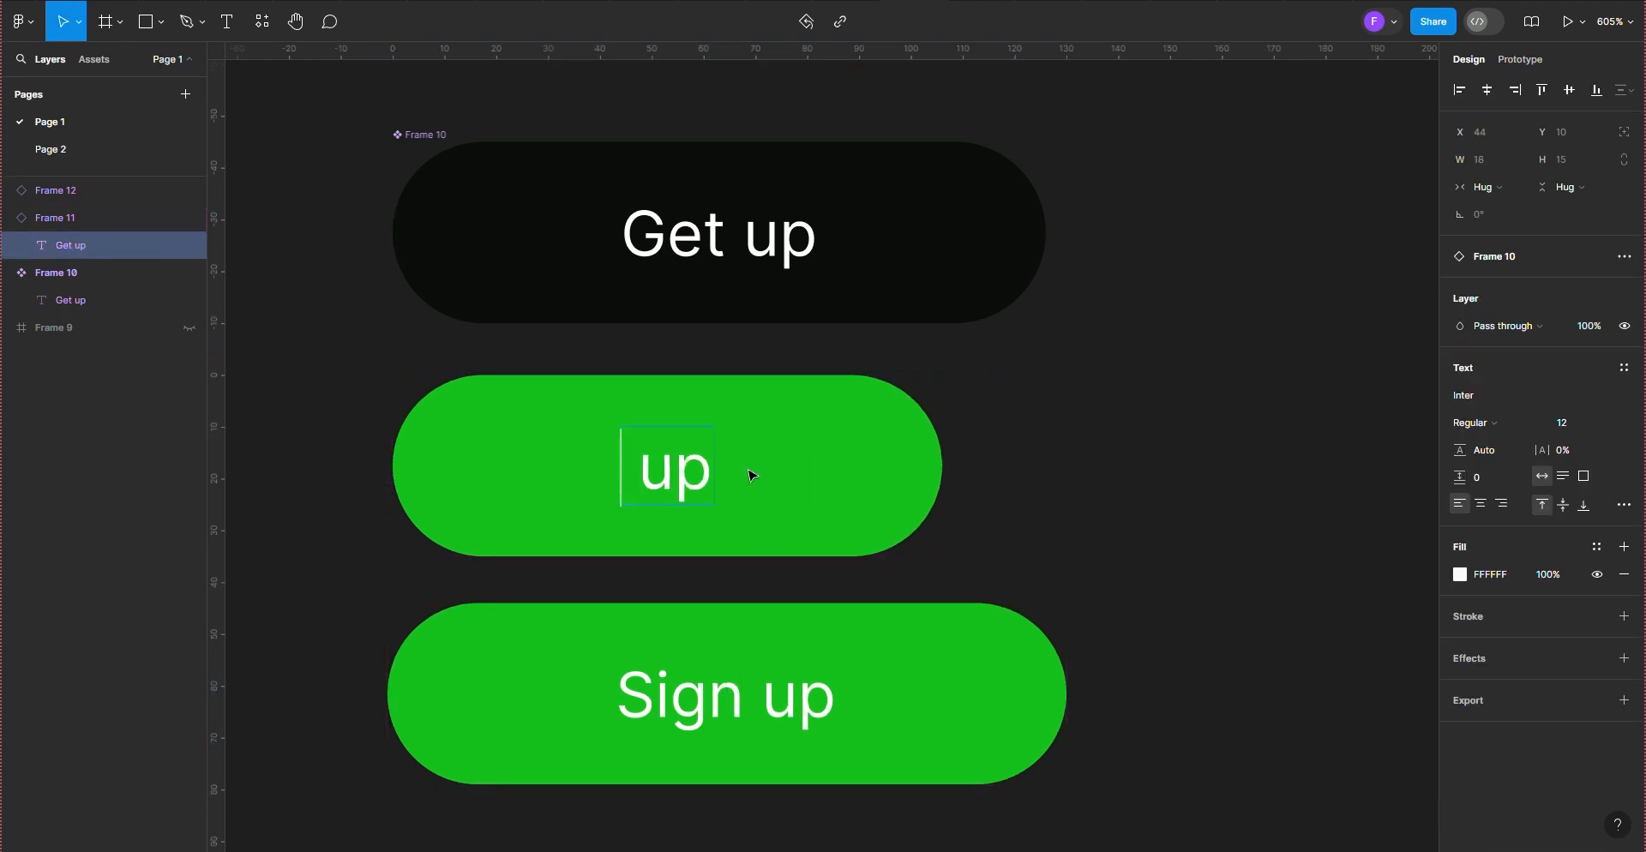
text(gfsgsgsgsg)
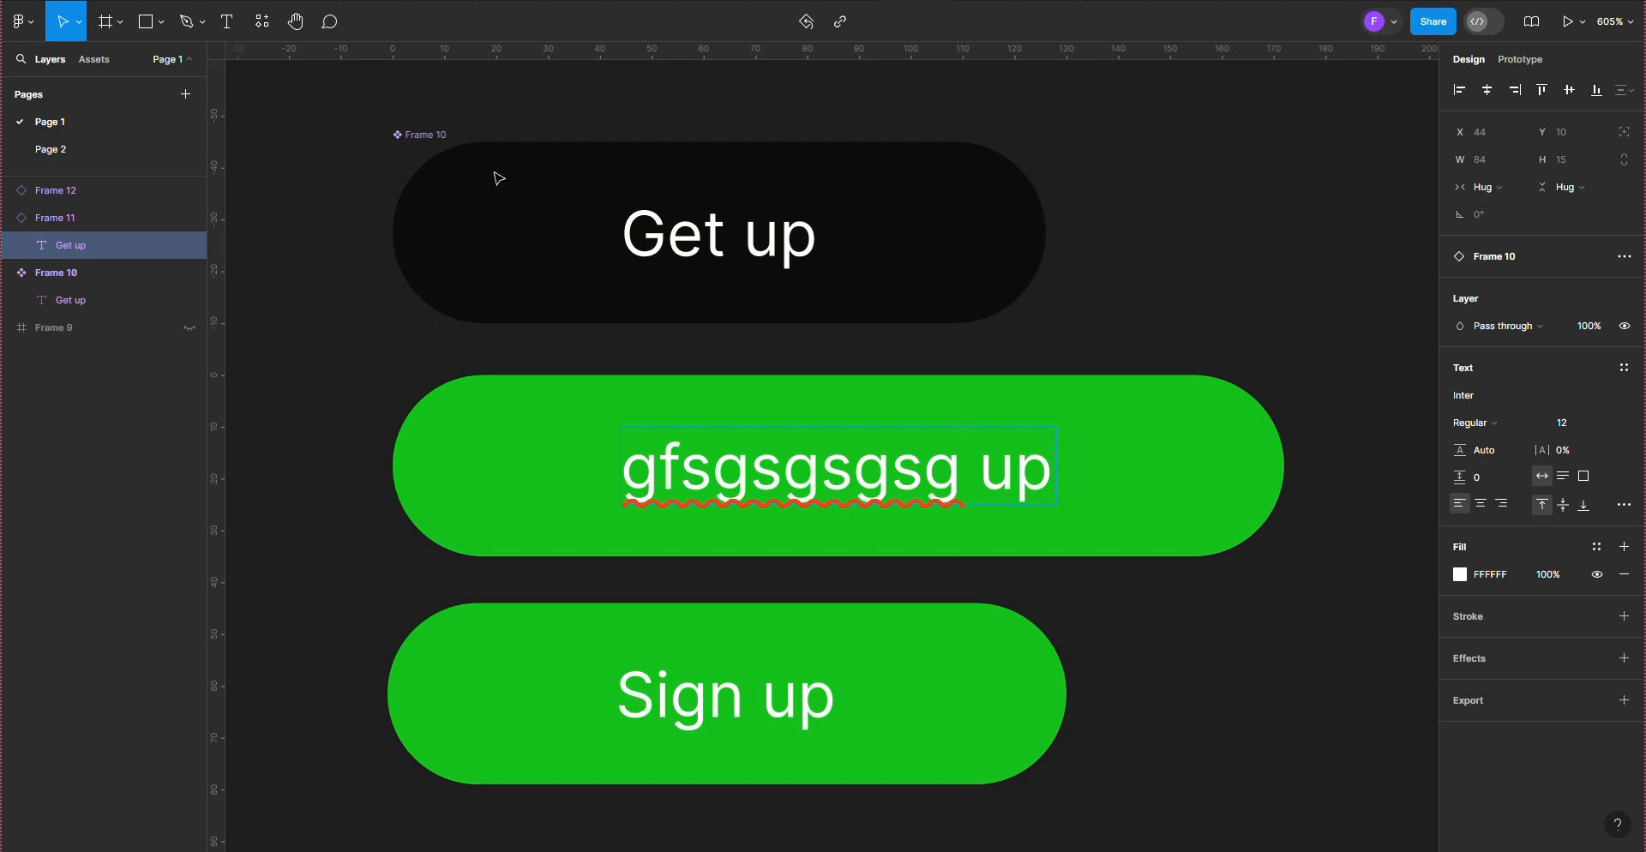
key(Escape)
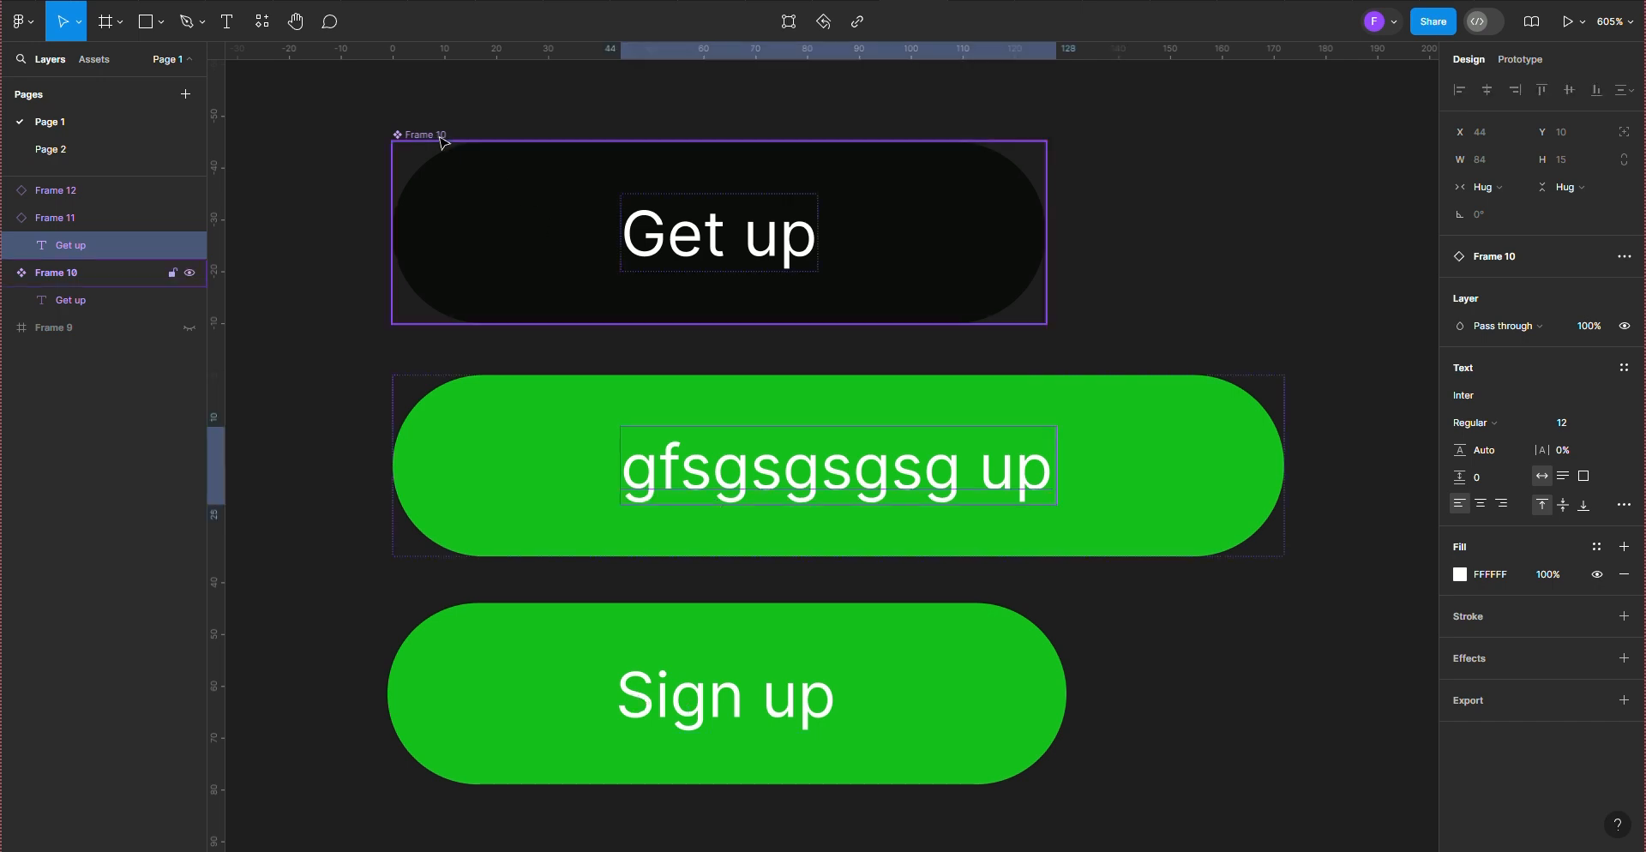
Step: Replace the main component's label text with "fgfdffsdfs"
click(669, 229)
click(671, 232)
double_click(670, 229)
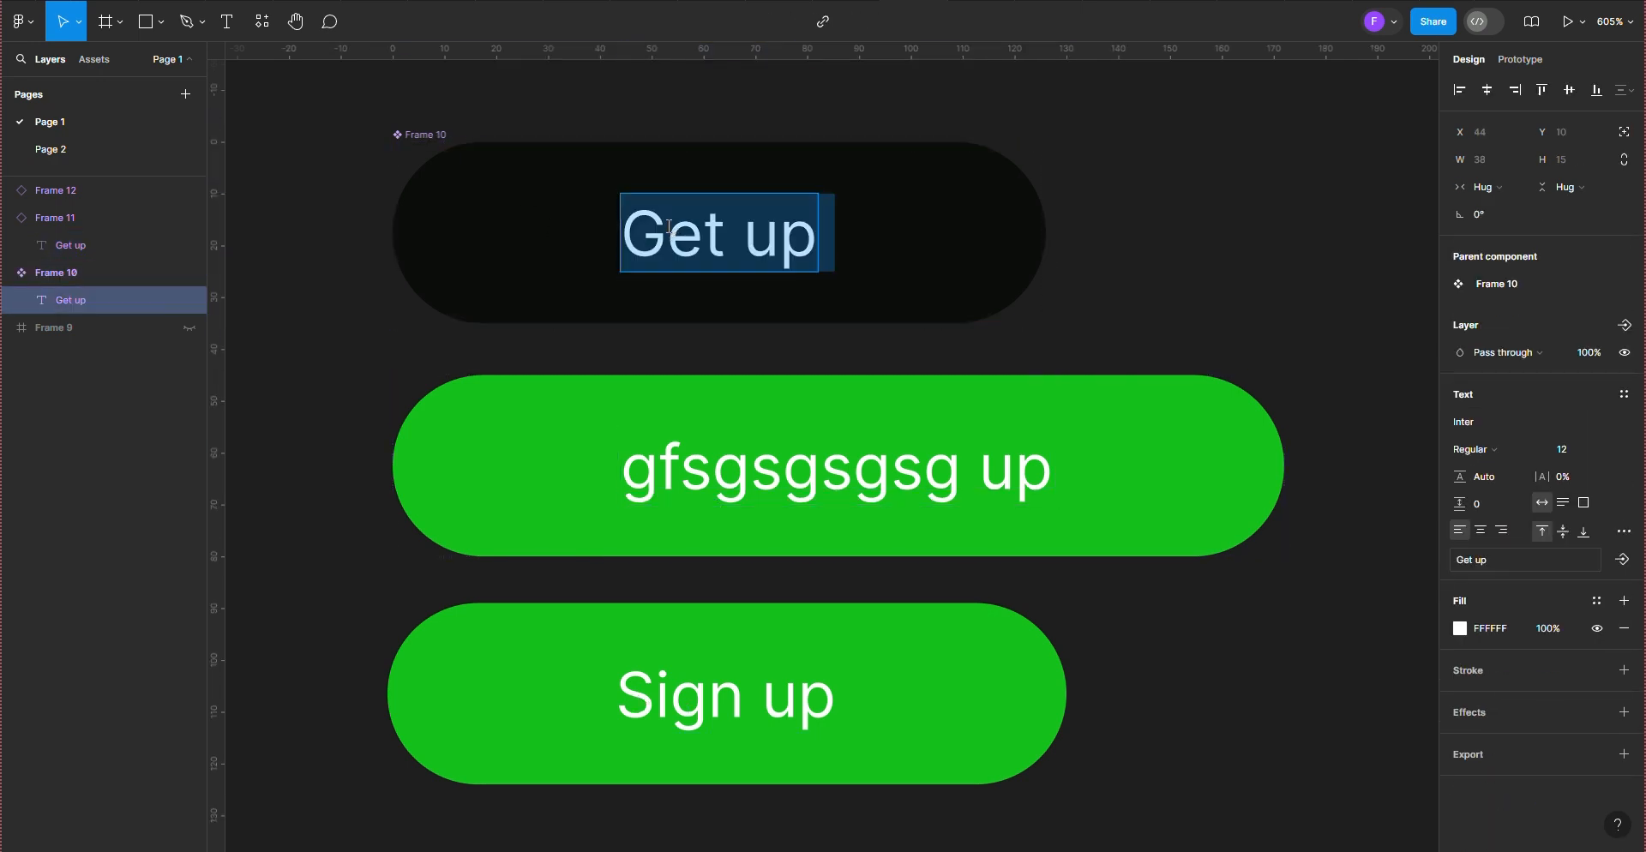
text(fgfdffsdfs)
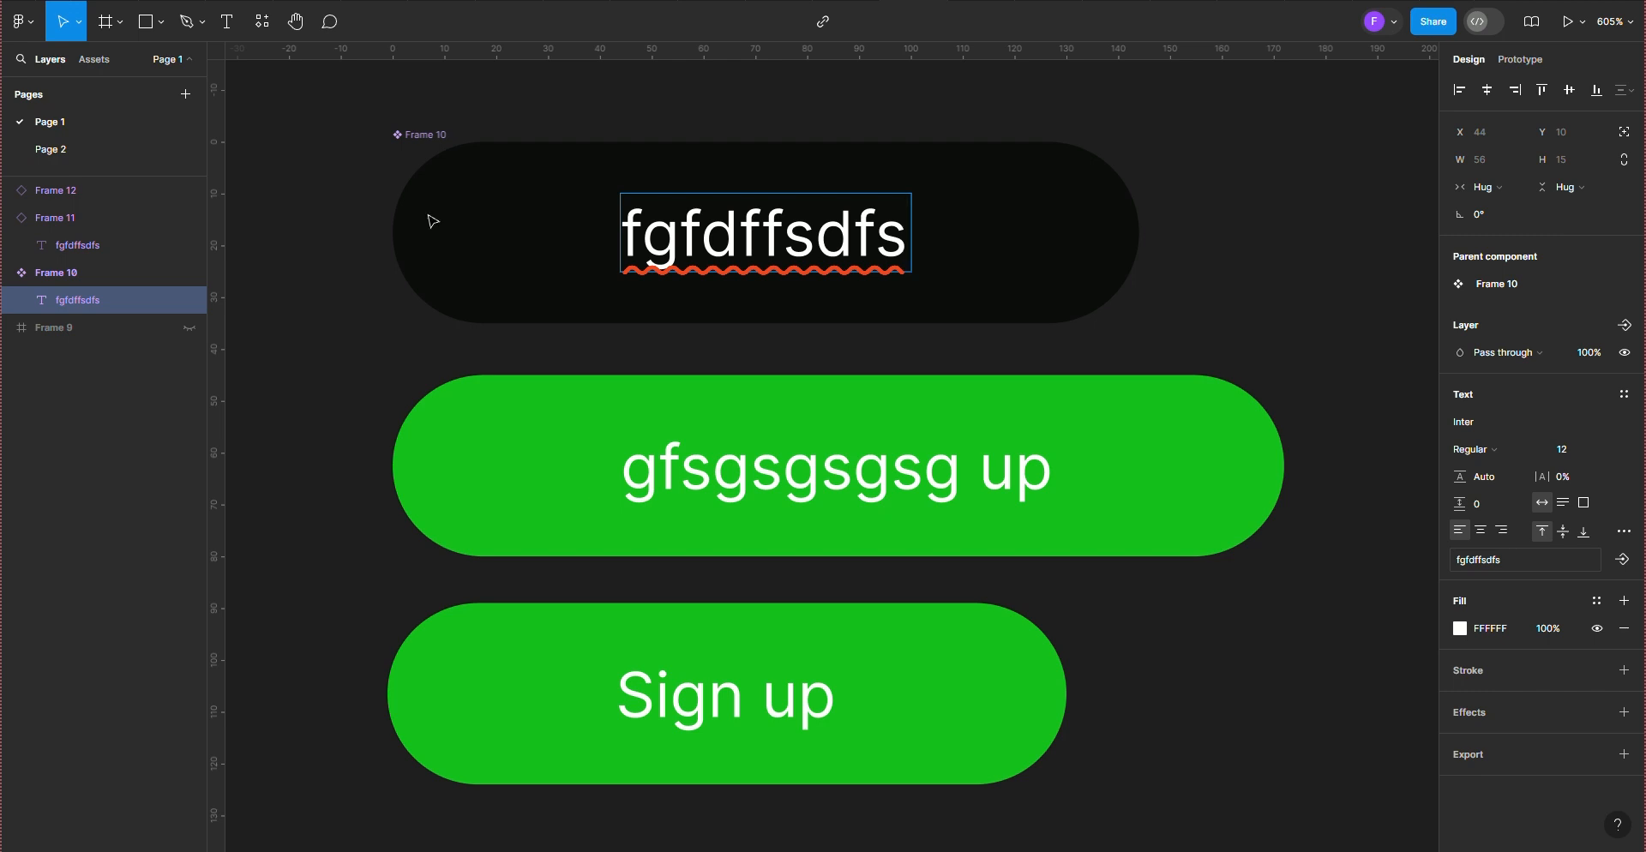
key(Escape)
Step: Place a new instance of the black main component beside it on the right, level with it and with a gap of 12
scroll(457, 204, down, 3)
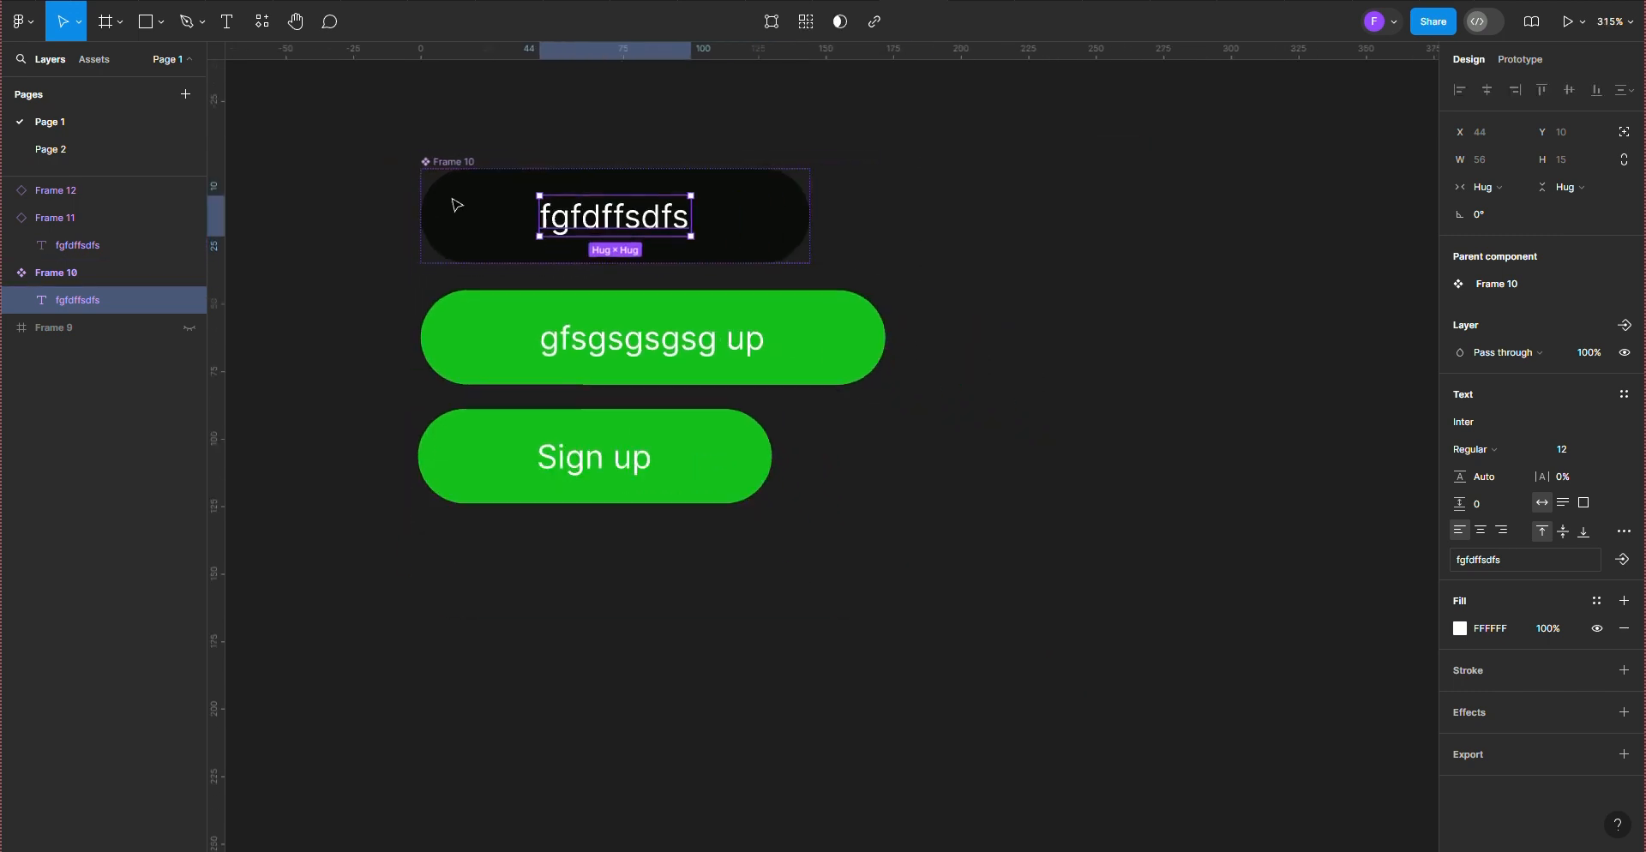
click(460, 165)
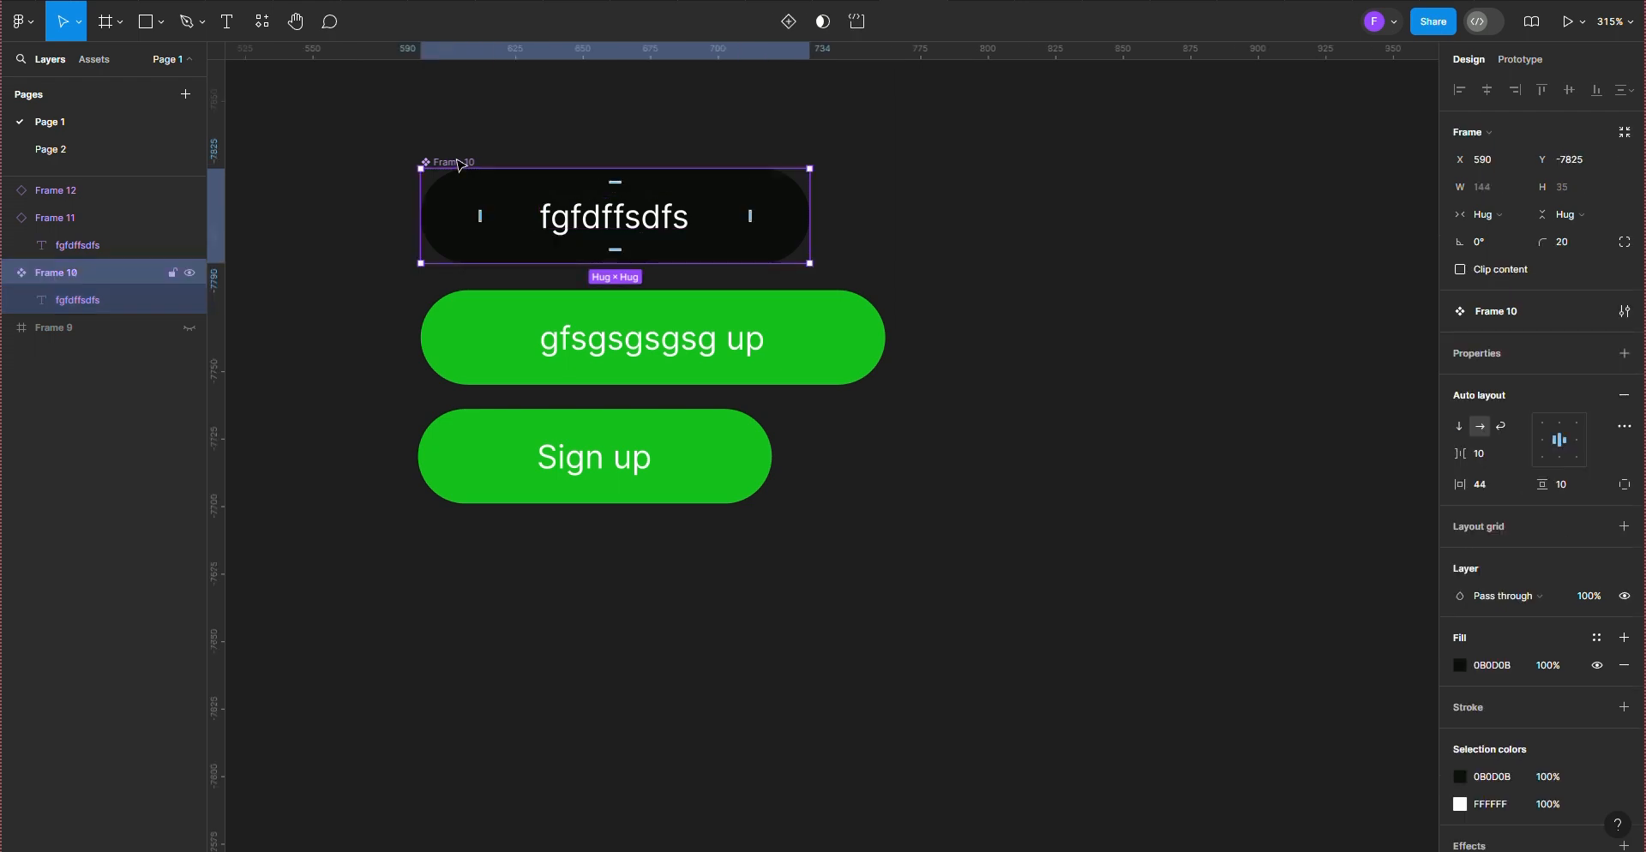
drag(461, 165, 884, 166)
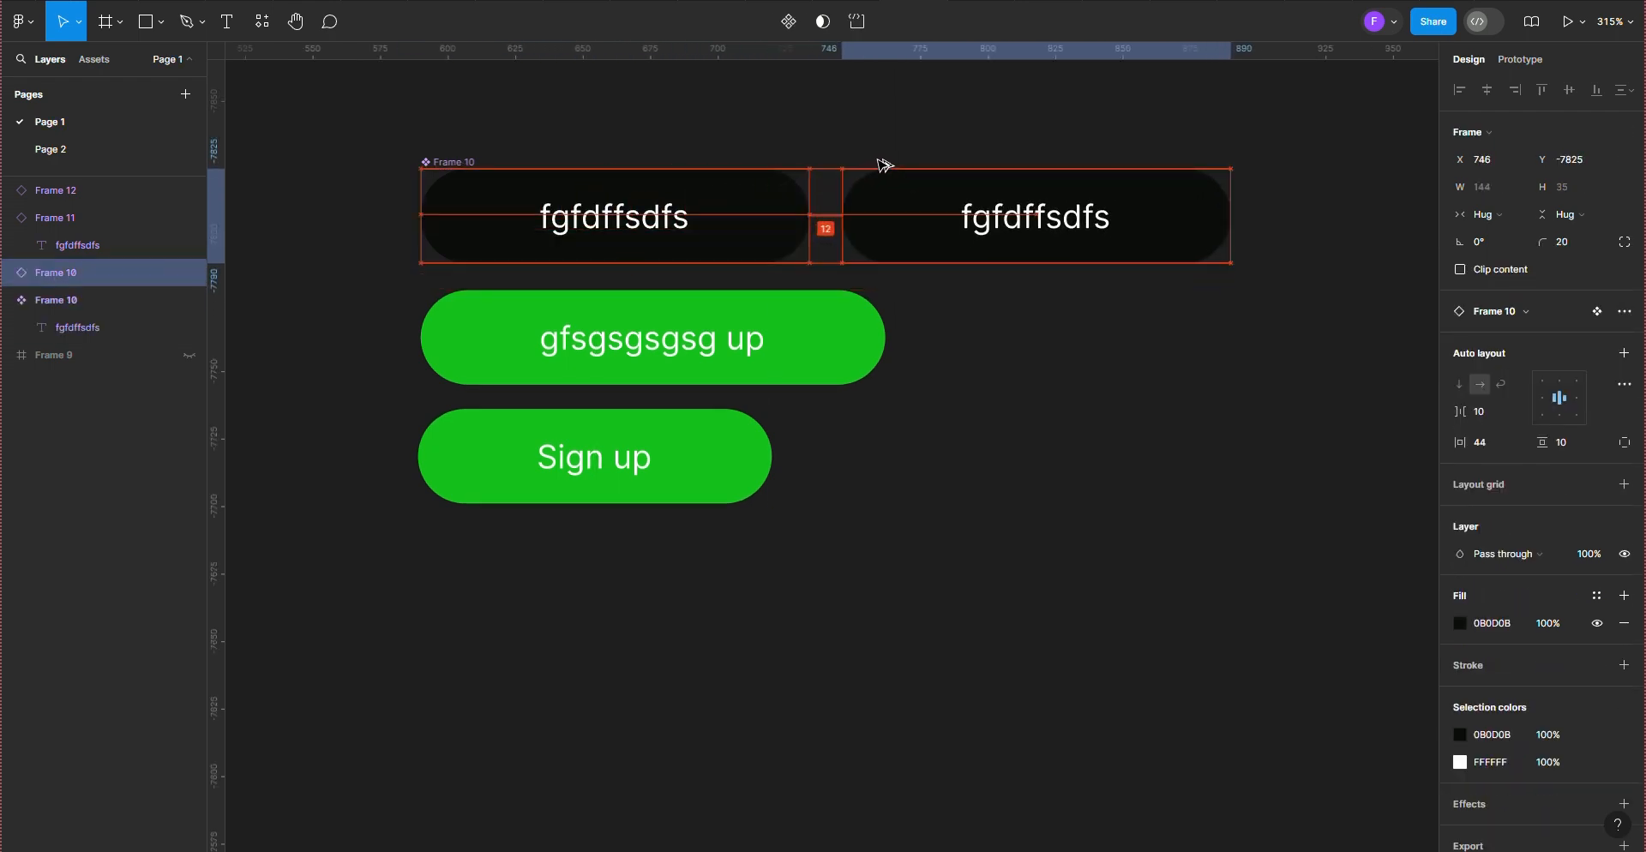
Step: Replace the main component's label text with "Sign up"
double_click(665, 230)
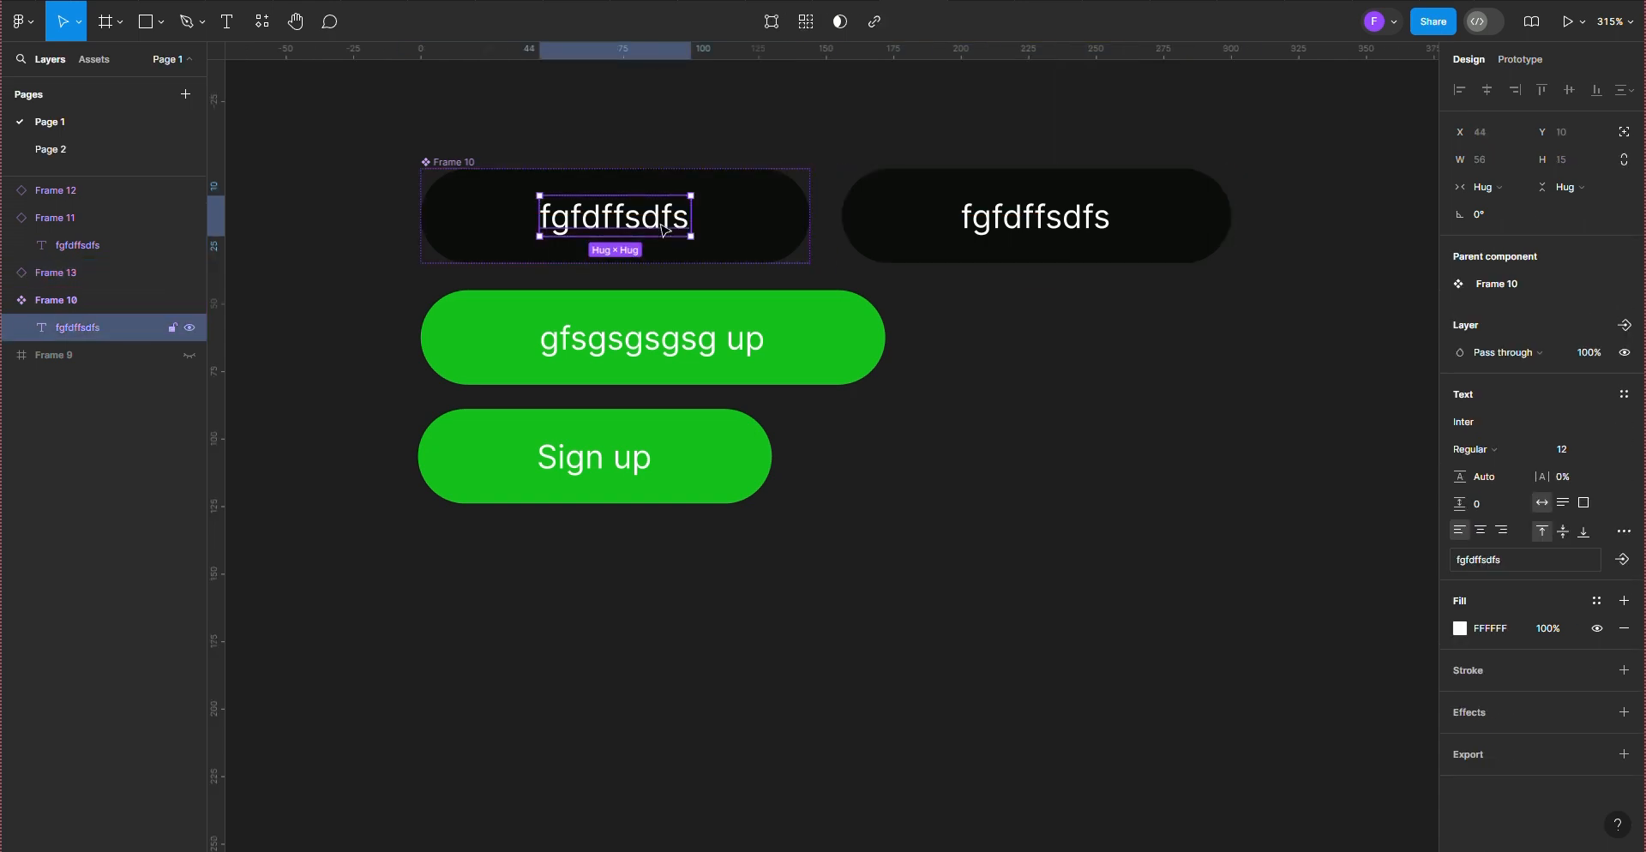
double_click(663, 225)
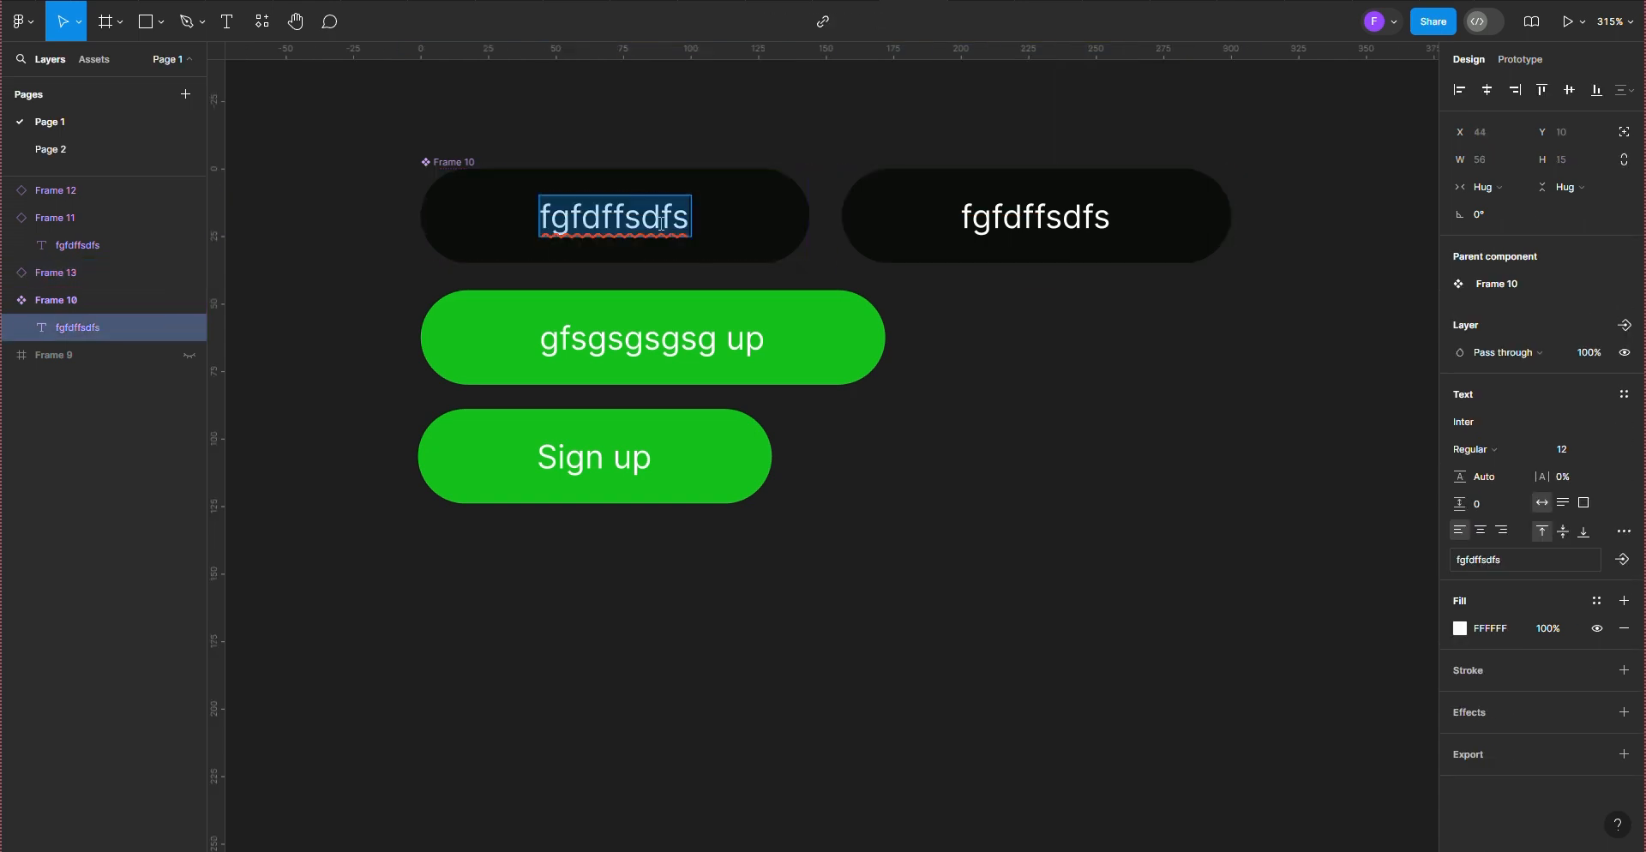
text(Sign )
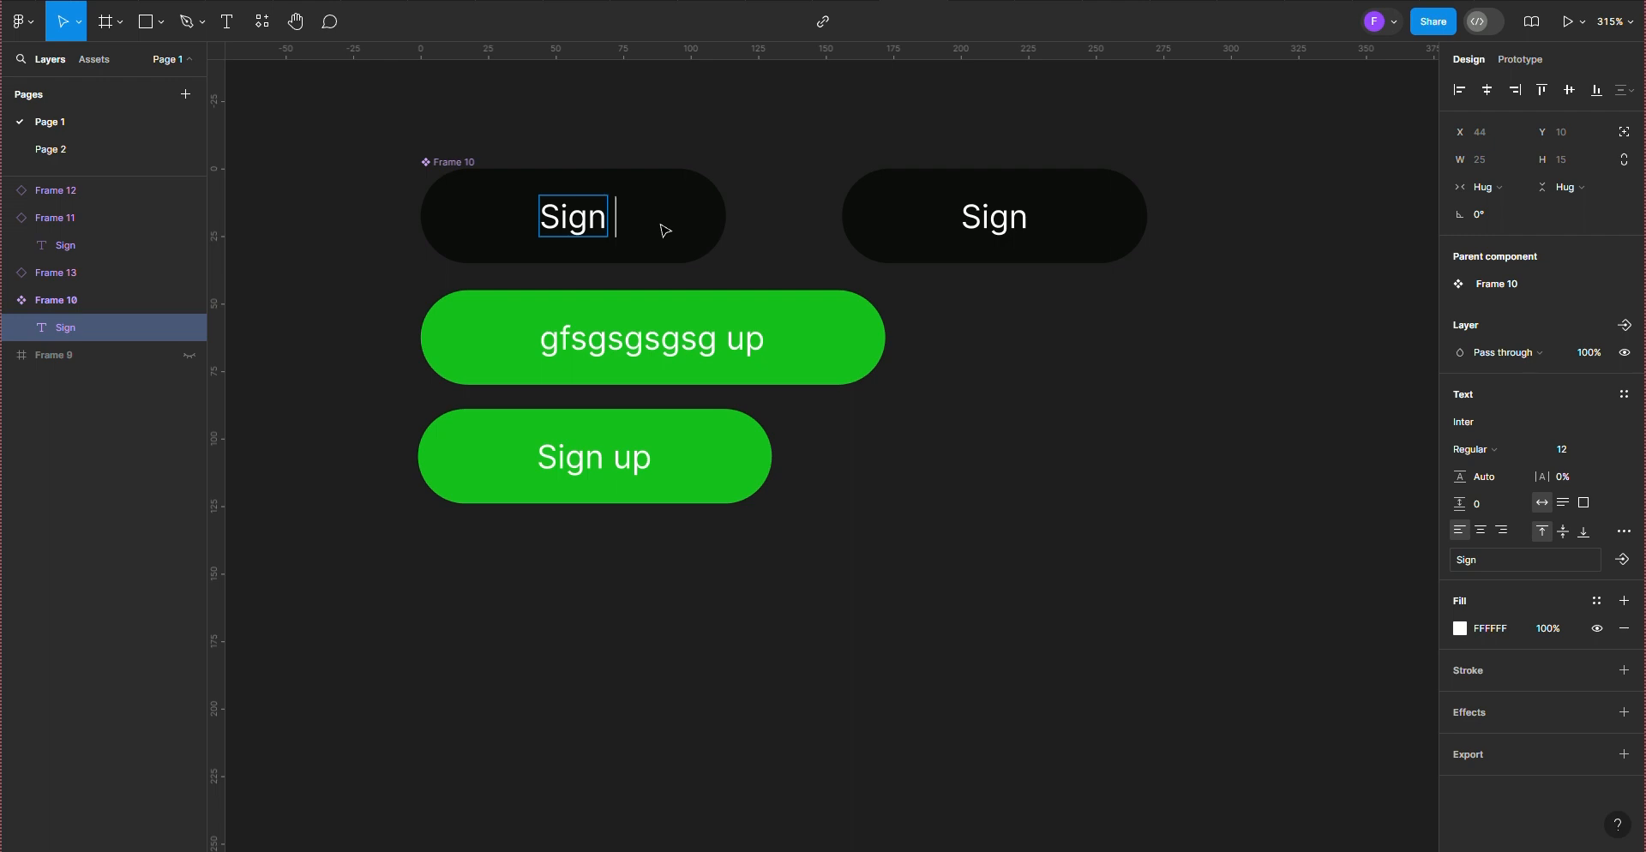
text(uo)
key(BackSpace)
text(p)
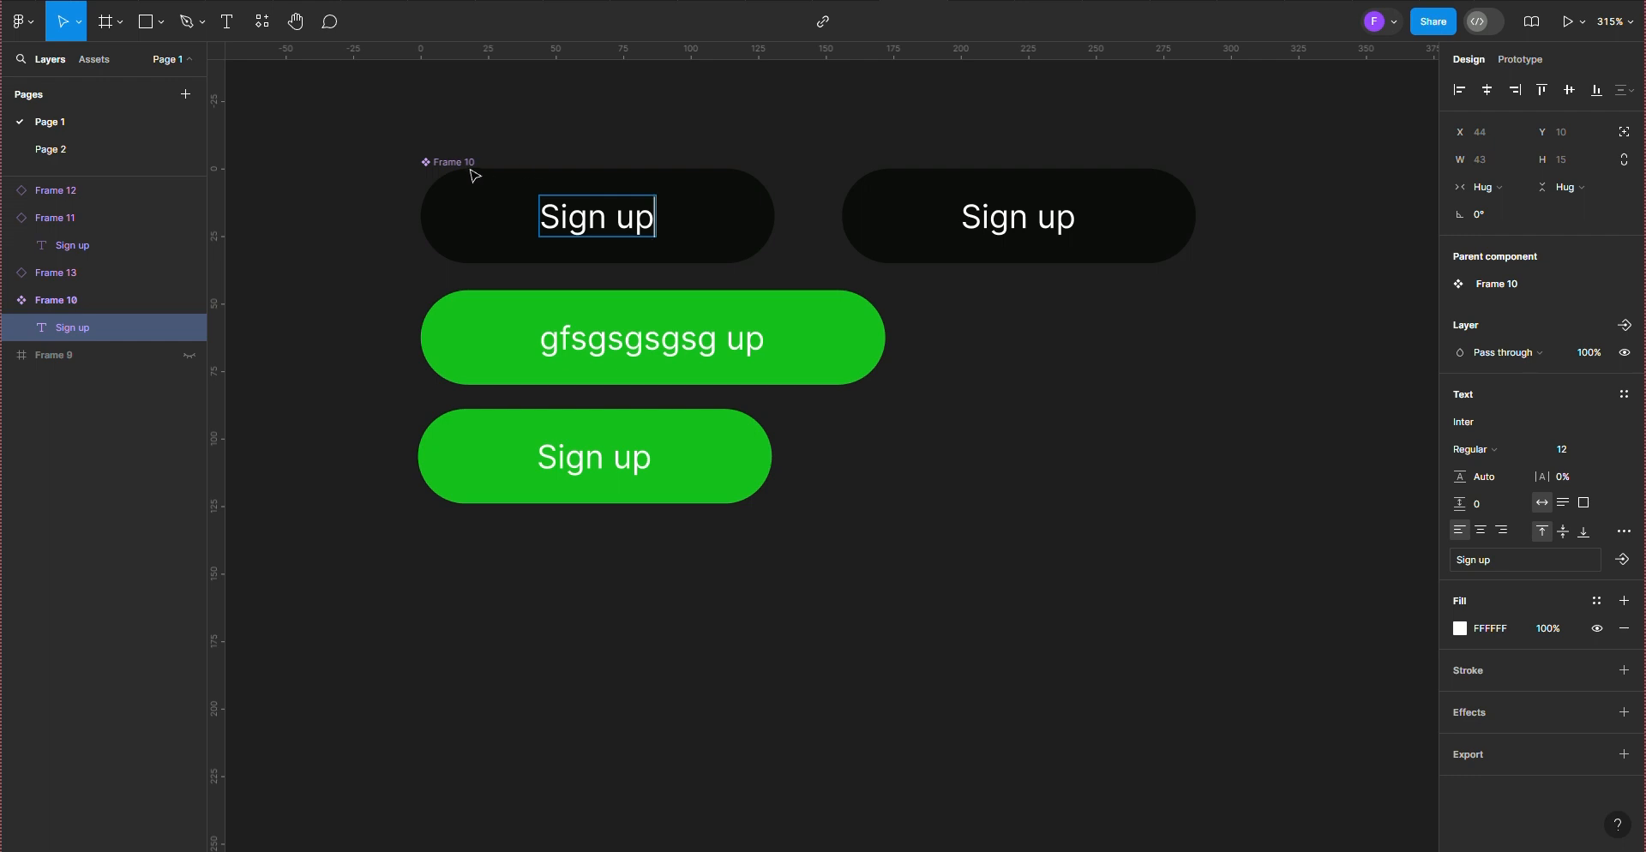
Step: Select both green instances together and examine them closely against the black main component above
click(531, 453)
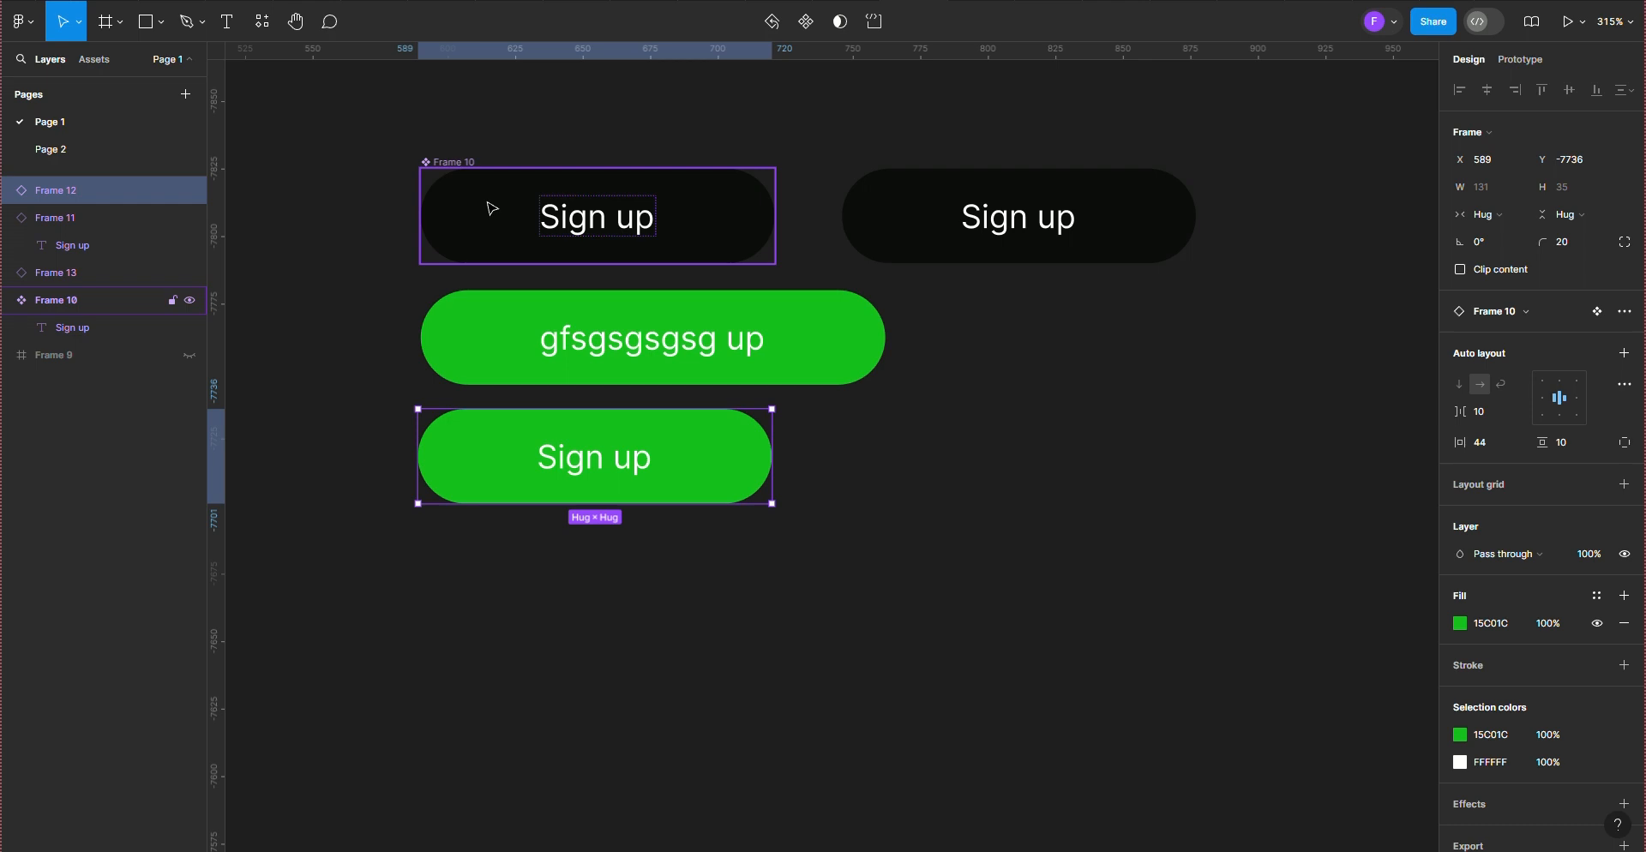
click(586, 357)
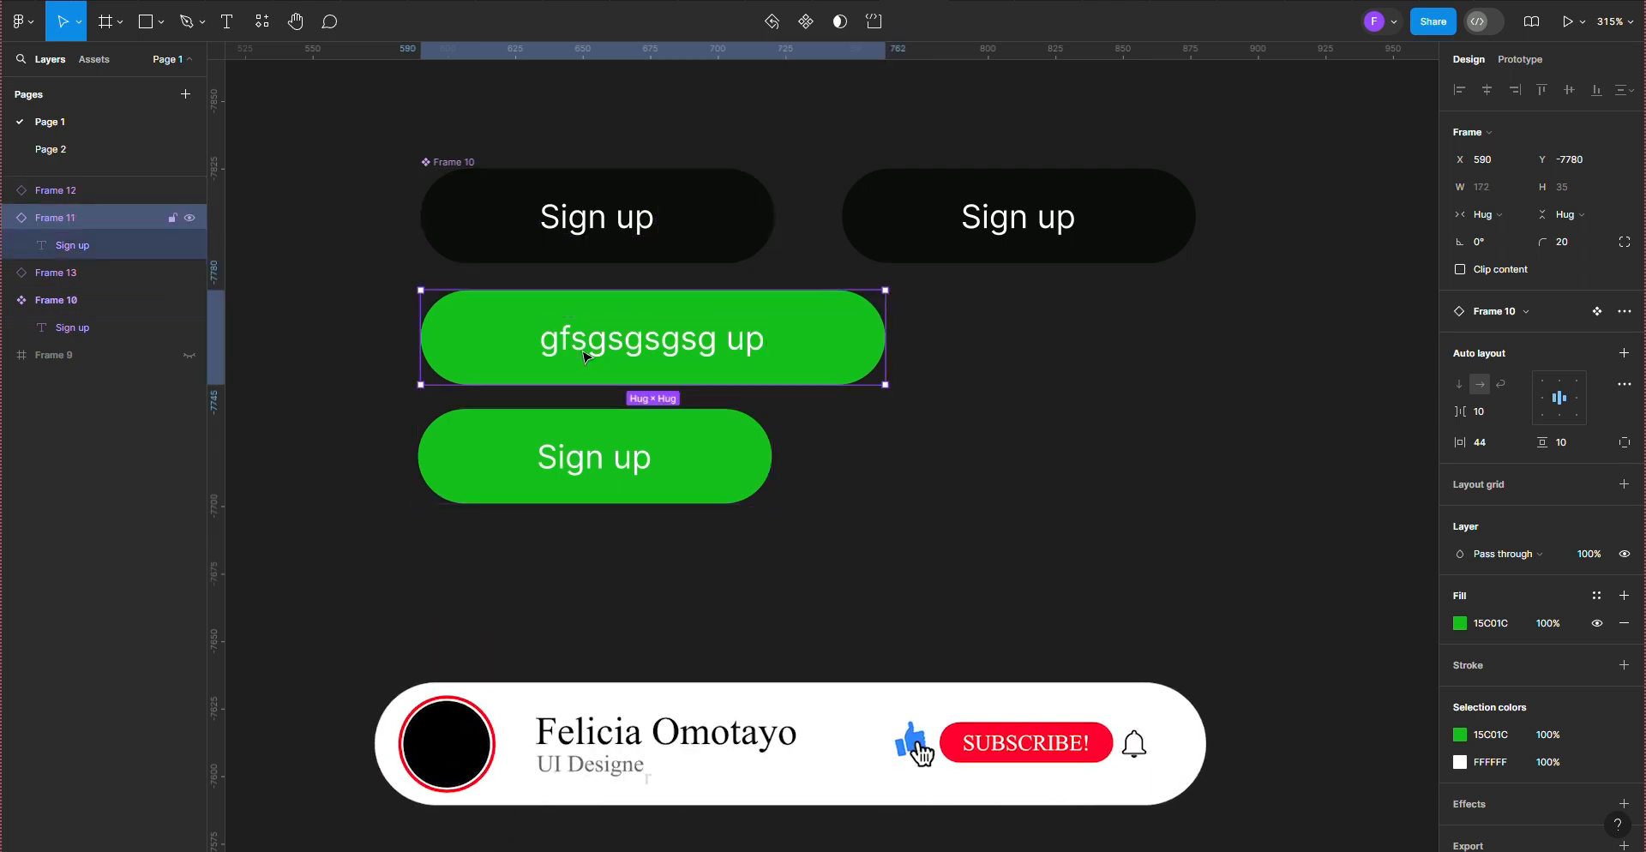
shift+click(509, 486)
scroll(510, 486, up, 4)
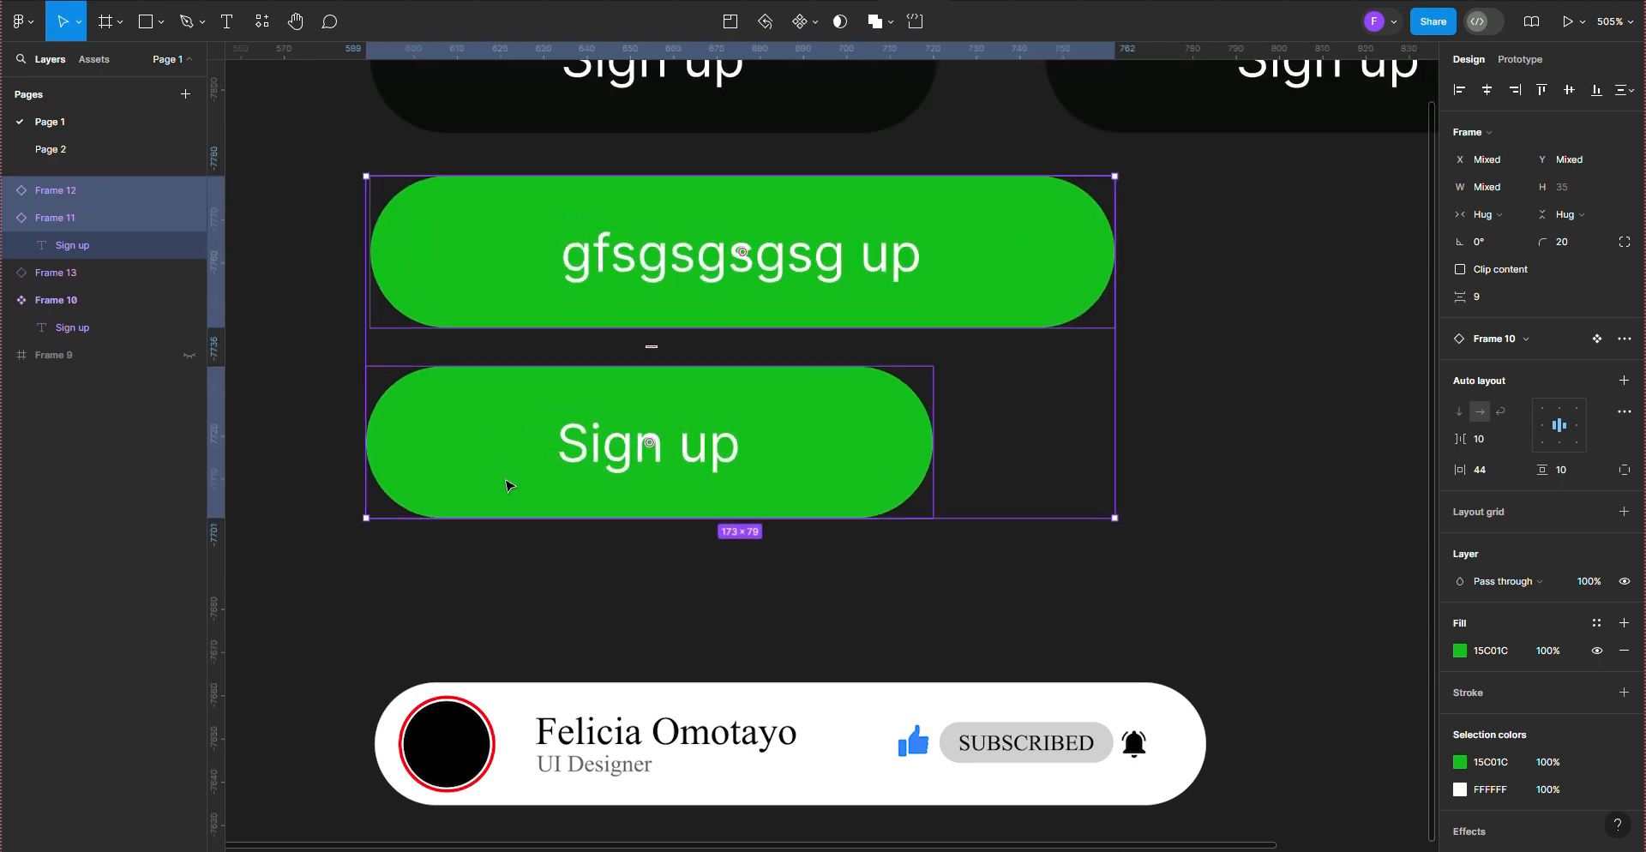
scroll(509, 486, up, 2)
scroll(510, 486, up, 1)
scroll(509, 486, down, 1)
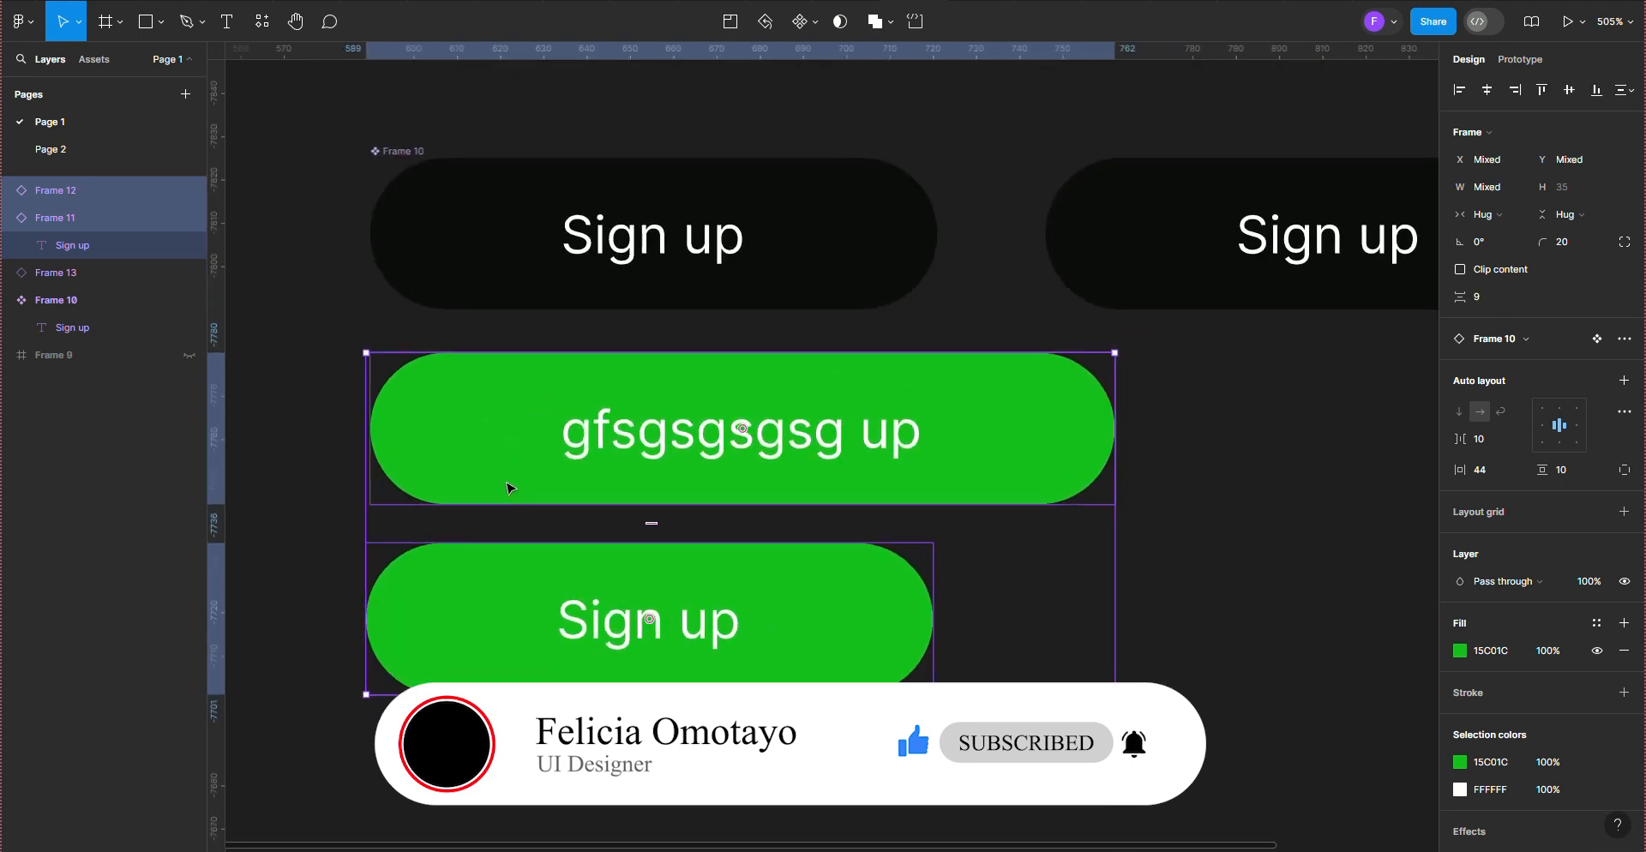
scroll(510, 487, up, 1)
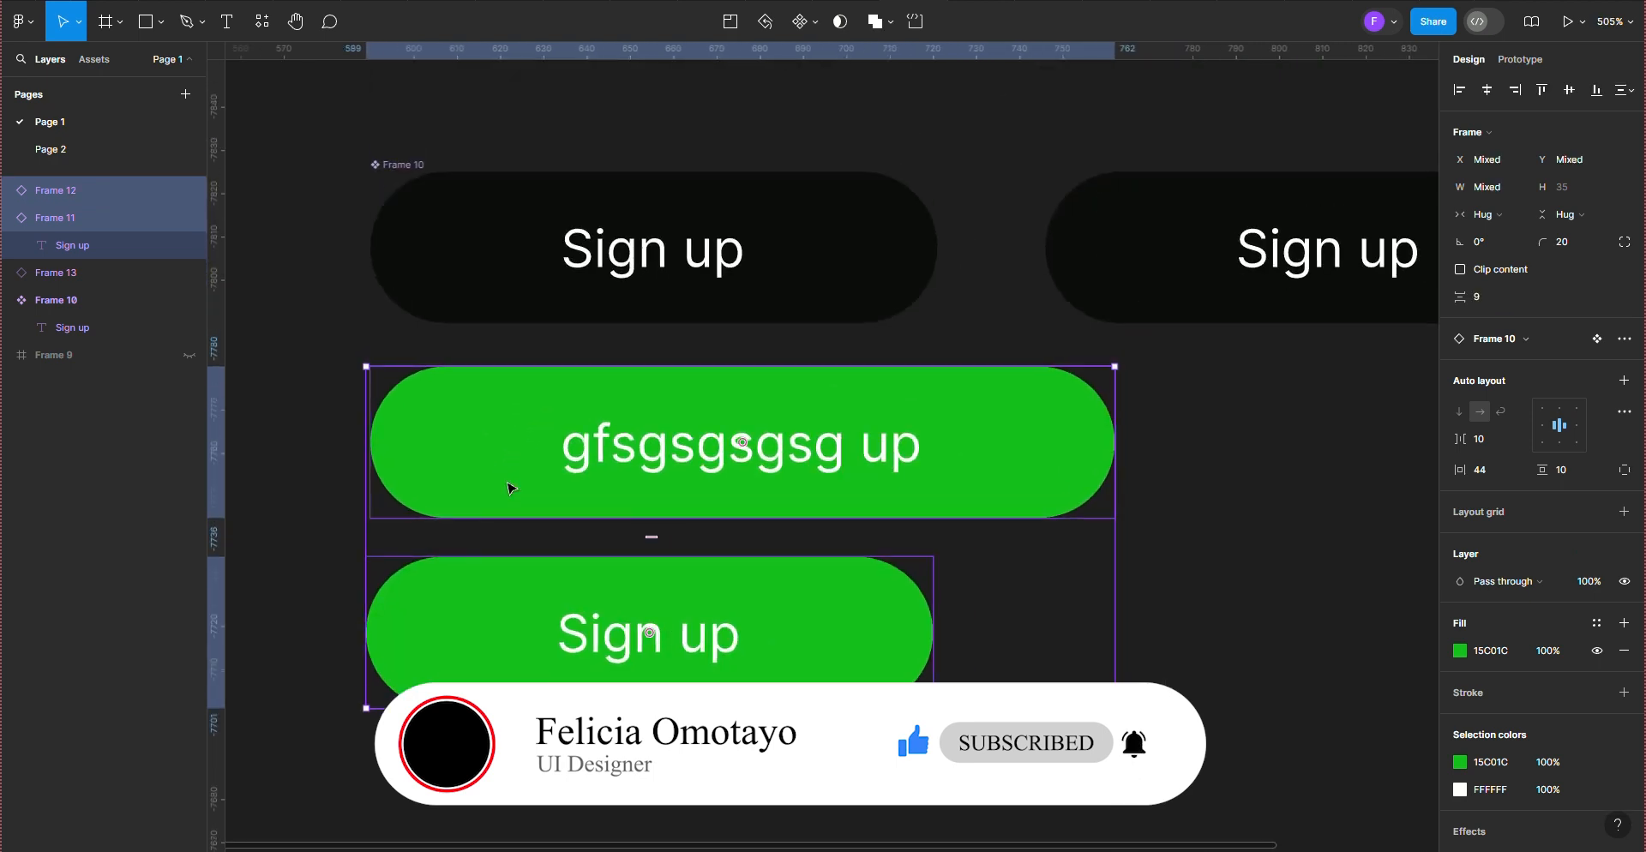